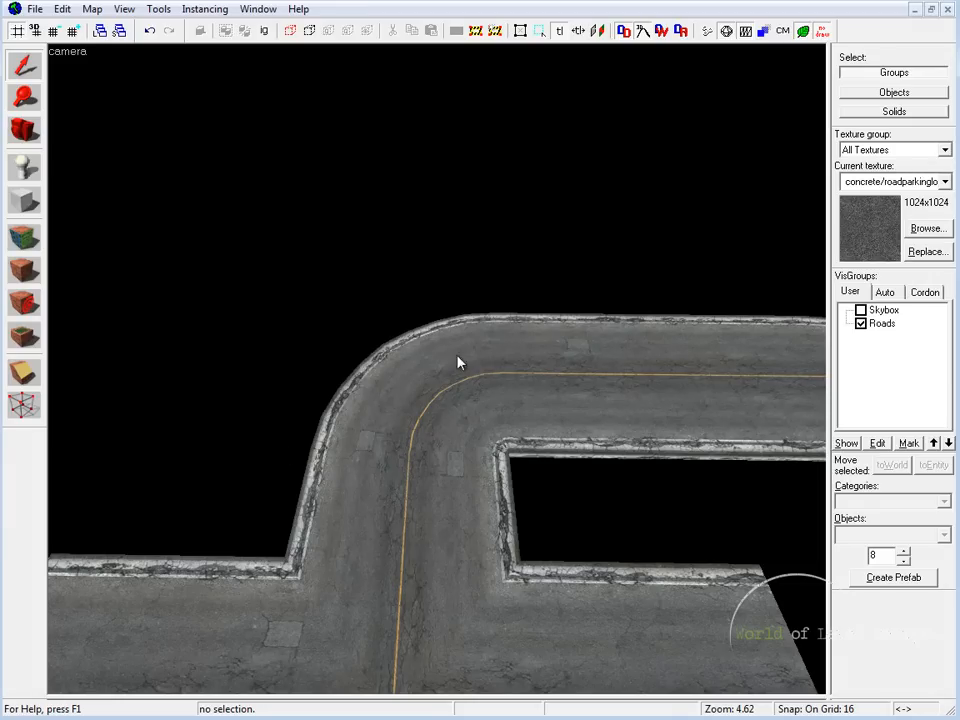
# Step: Choose concrete/roadparkinglot as the current texture and get the Block tool ready with the arch primitive
pyautogui.click(430, 404)
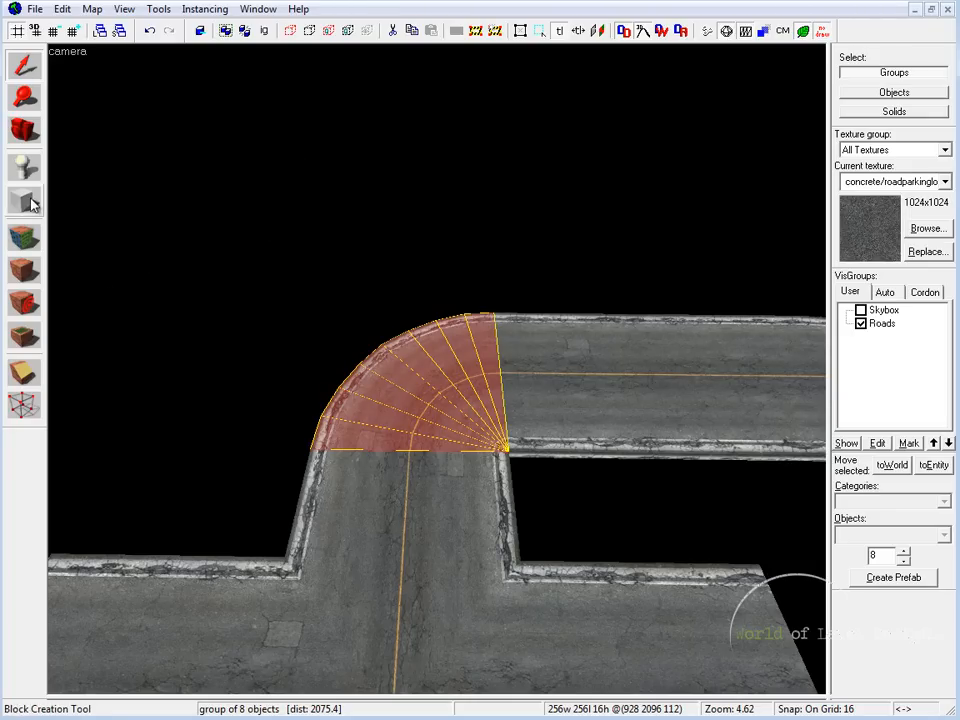
pyautogui.click(924, 232)
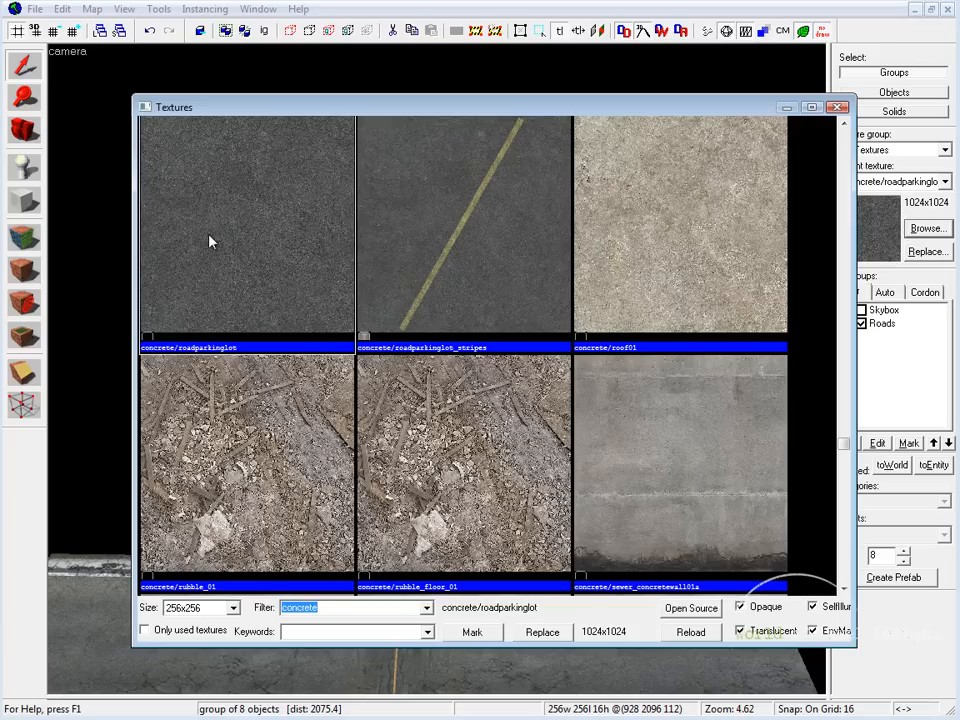
pyautogui.doubleClick(245, 323)
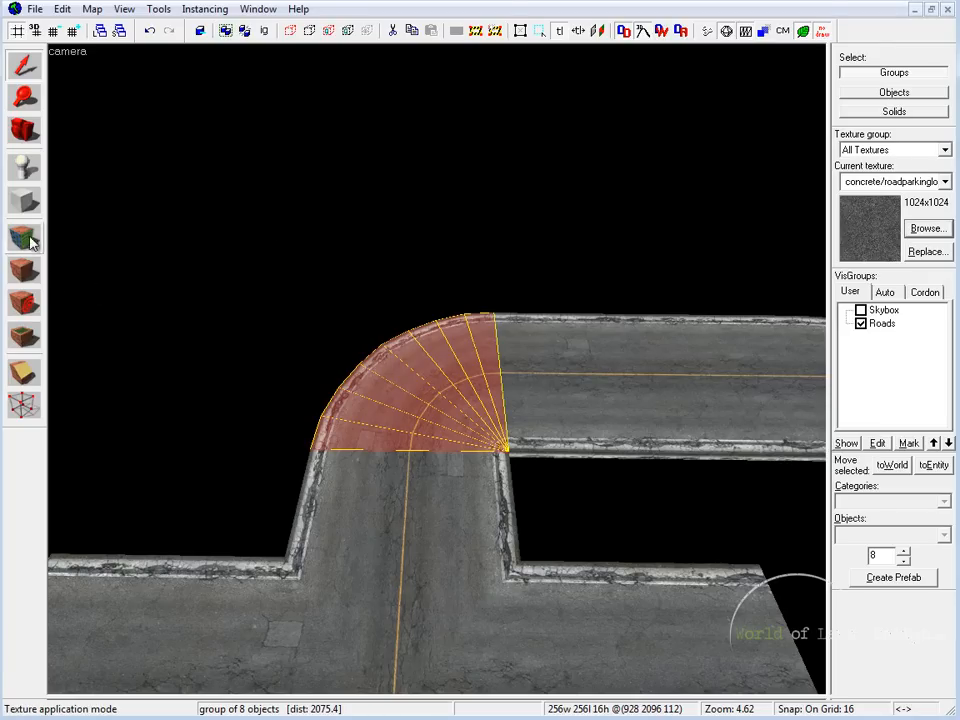
pyautogui.click(29, 203)
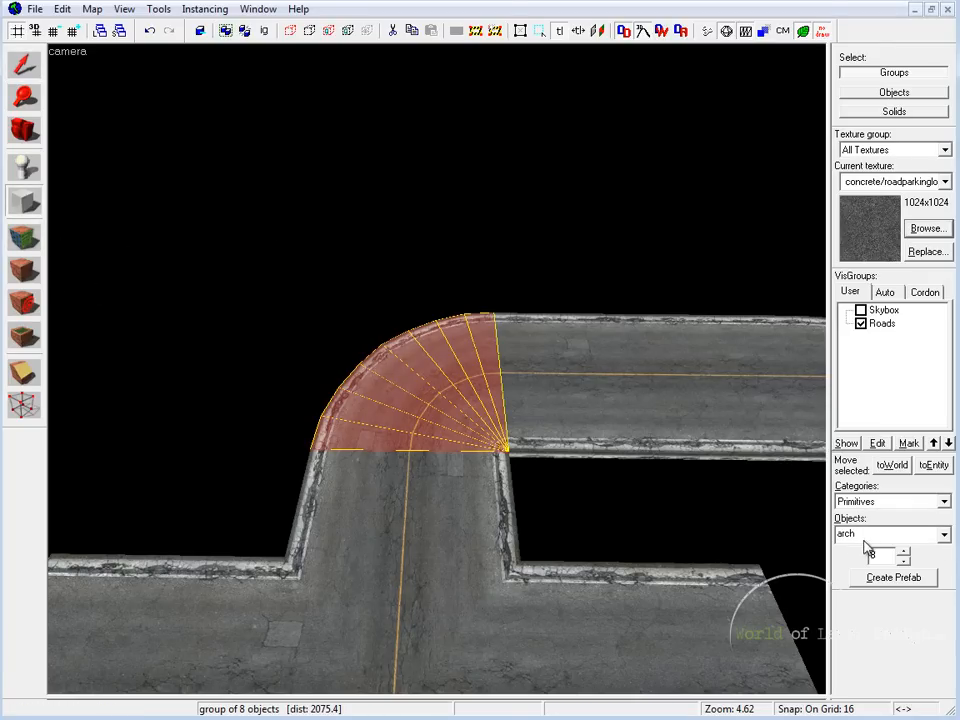
# Step: Outline a 512 by 512 unit arch block in the top view, starting from the inner corner of the road curve
pyautogui.hotkey('shift', 'z')
pyautogui.hotkey('shift', 'z')
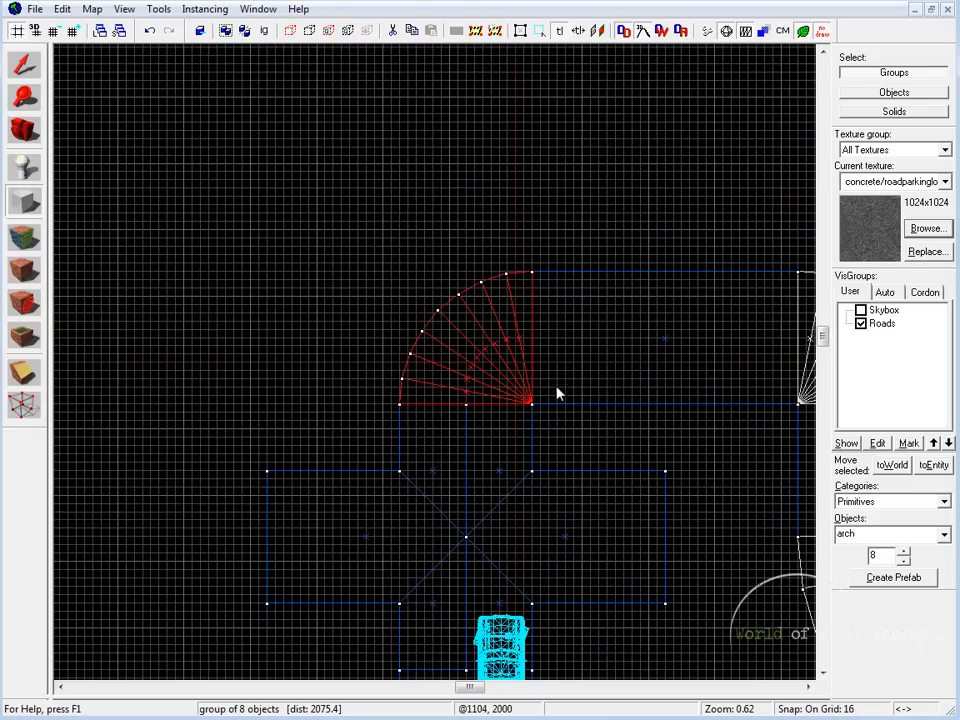
pyautogui.moveTo(558, 393); pyautogui.dragTo(585, 444, button='middle')
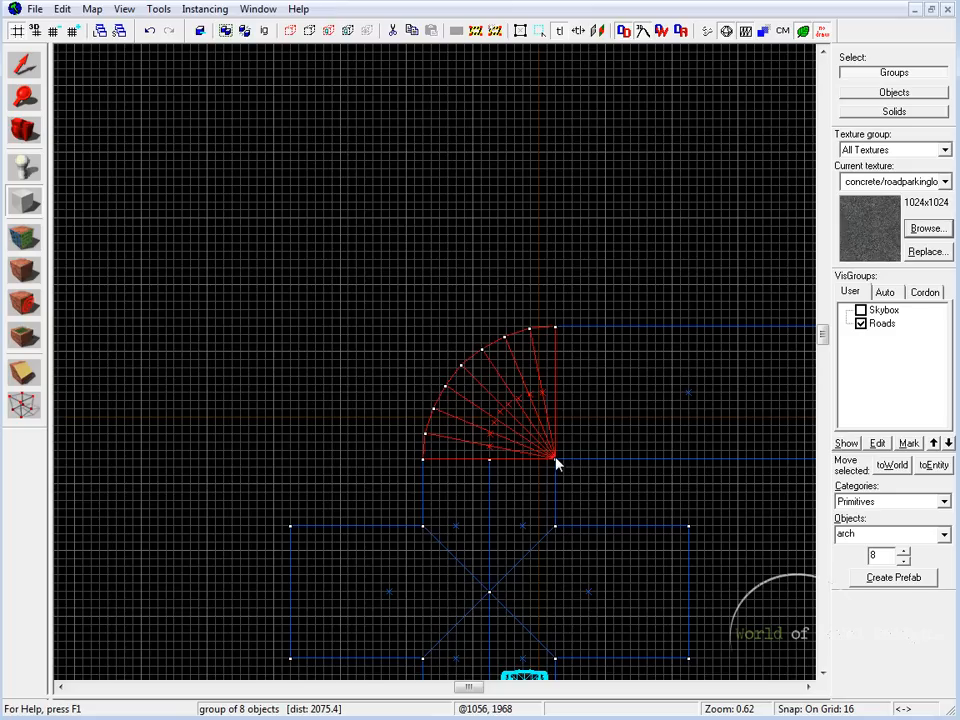
pyautogui.moveTo(556, 458); pyautogui.dragTo(424, 326)
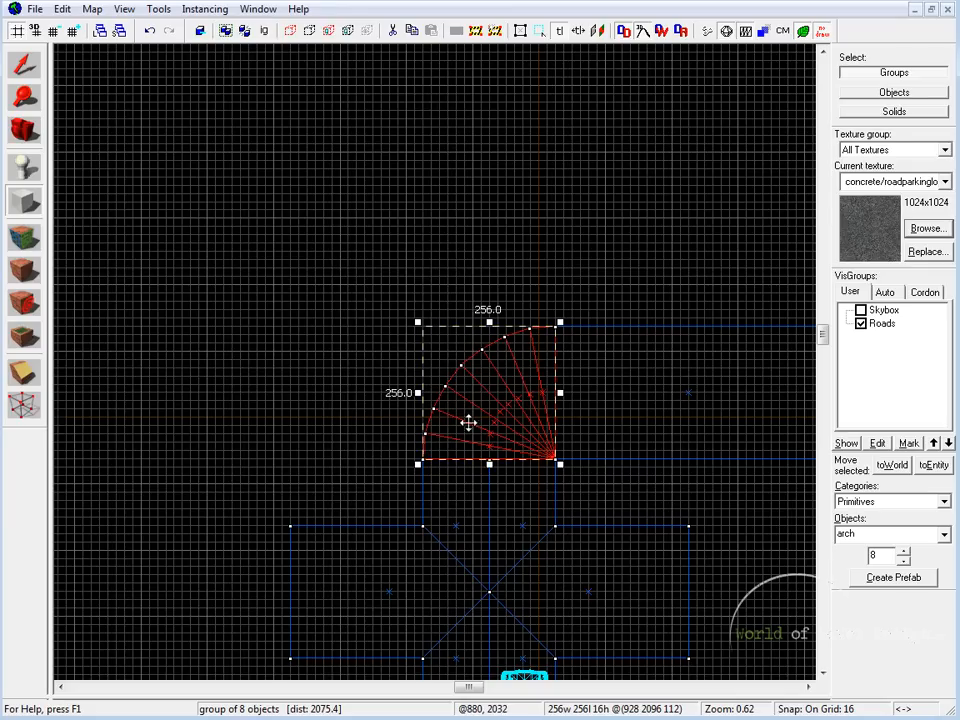
pyautogui.moveTo(418, 322); pyautogui.dragTo(287, 182)
pyautogui.moveTo(423, 182); pyautogui.dragTo(423, 185)
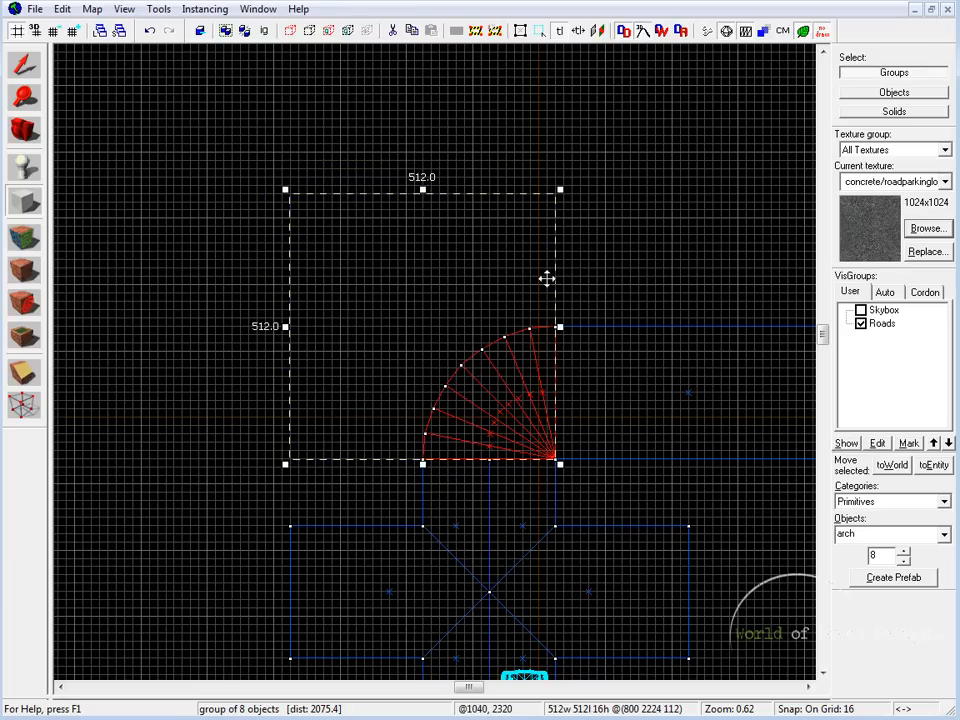
# Step: Create the arch with wall width 128, 8 sides, a 90-degree arc and a 90-degree start angle
pyautogui.moveTo(531, 434); pyautogui.dragTo(480, 384, button='middle')
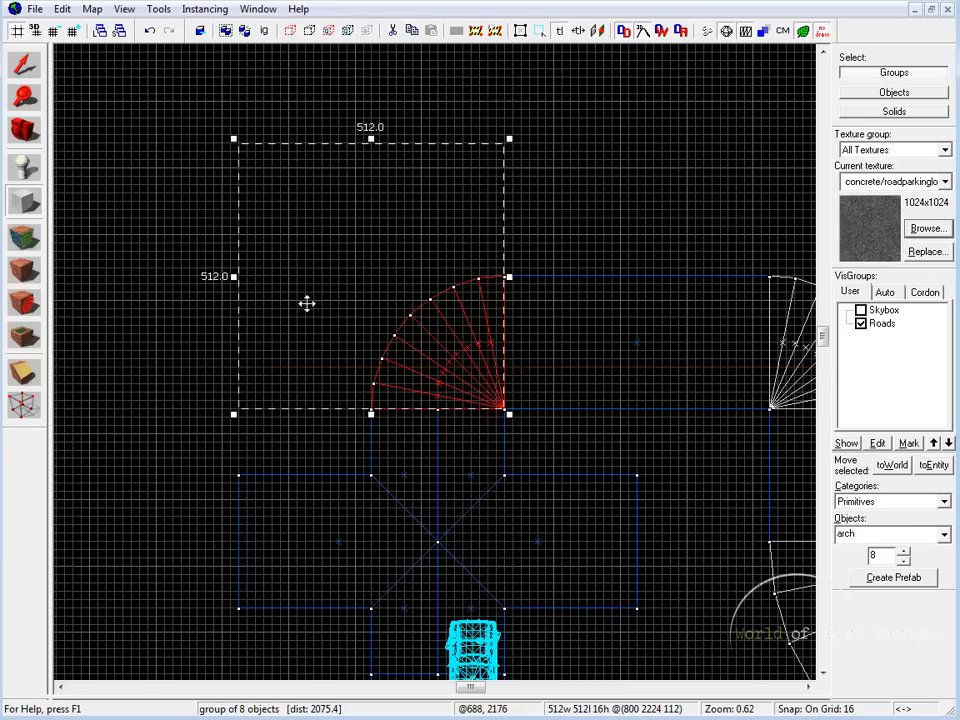
pyautogui.moveTo(436, 313)
pyautogui.mouseDown(button='middle')
pyautogui.moveTo(400, 329)
pyautogui.moveTo(424, 300)
pyautogui.mouseUp(button='middle')
pyautogui.press('Return')
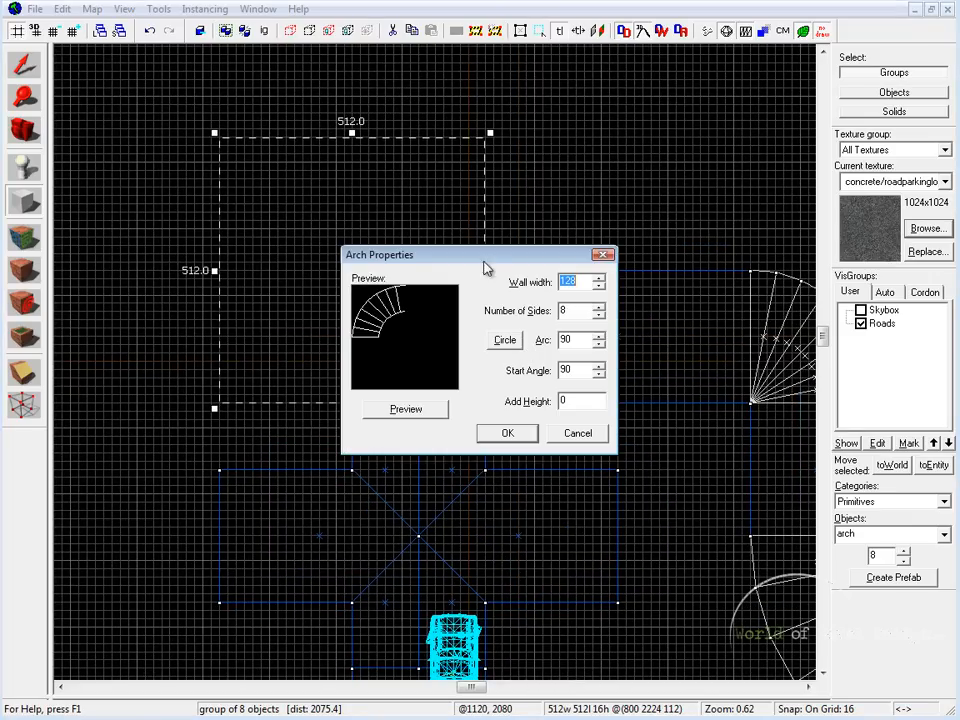
pyautogui.moveTo(542, 256); pyautogui.dragTo(655, 209)
pyautogui.moveTo(648, 270); pyautogui.dragTo(630, 435)
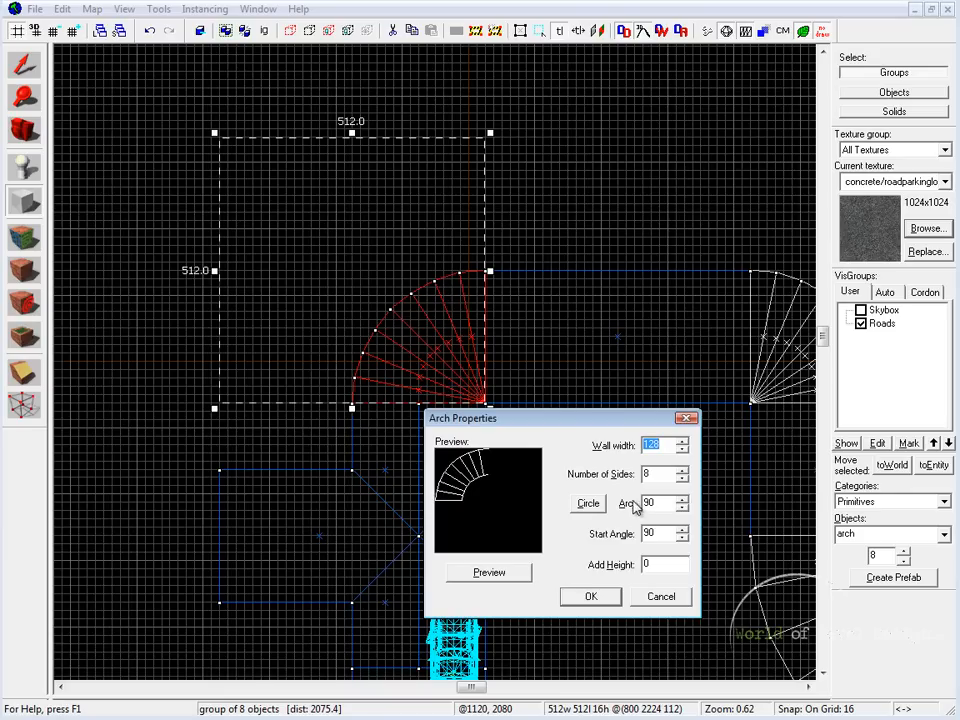
pyautogui.doubleClick(660, 503)
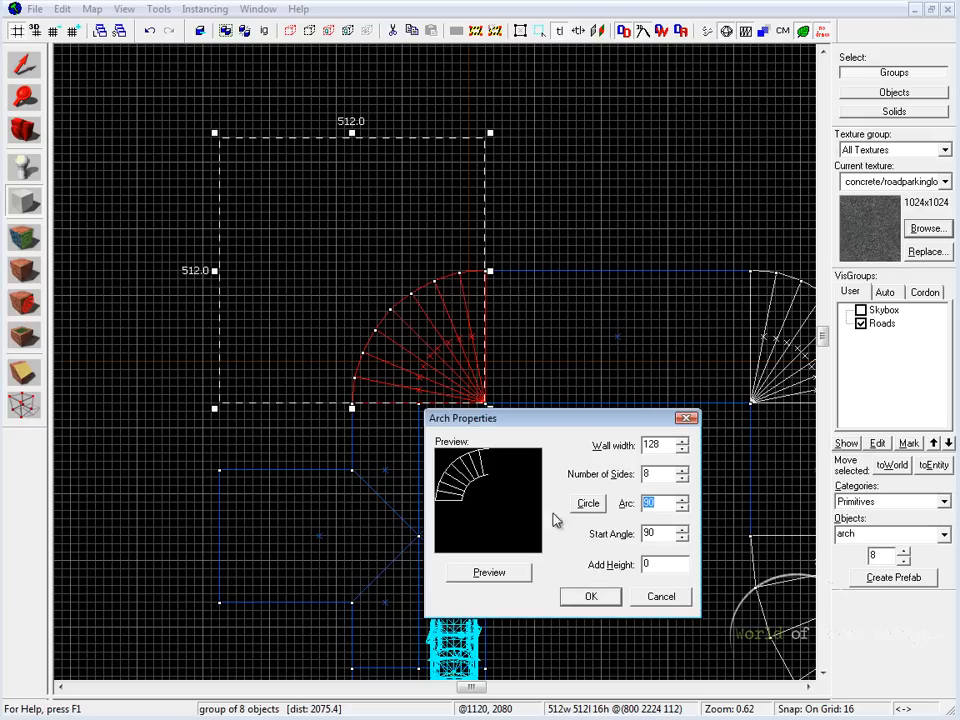
pyautogui.click(591, 596)
pyautogui.moveTo(258, 128); pyautogui.dragTo(393, 263)
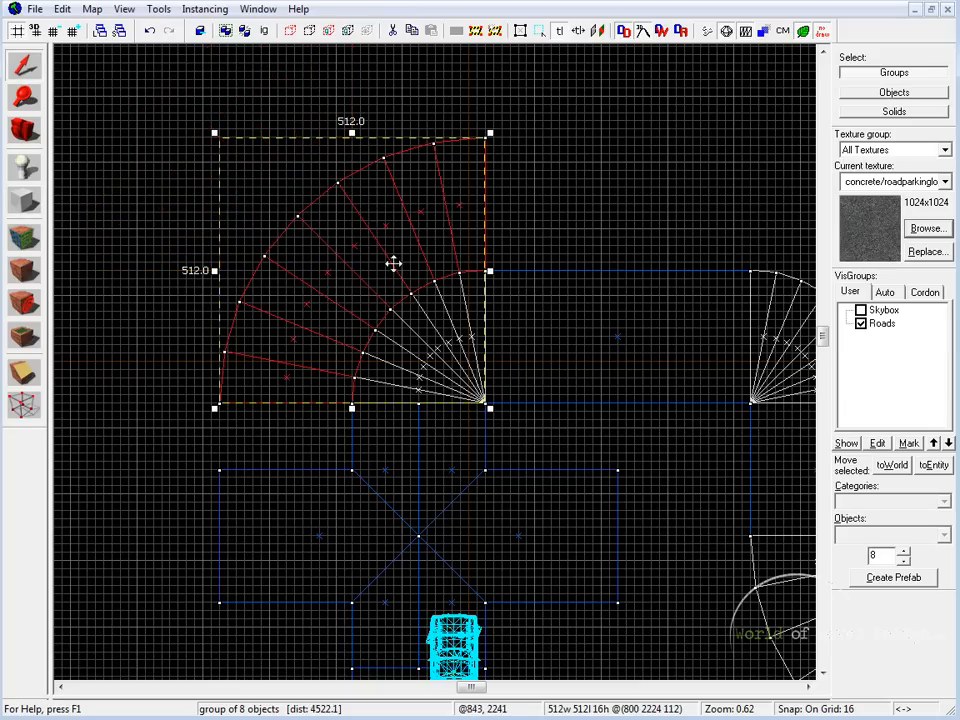
pyautogui.press('Escape')
# Step: Move the arch's second and third outer vertices into vertical line with its lower-left end vertex using vertex manipulation
pyautogui.scroll(1, 369, 332)
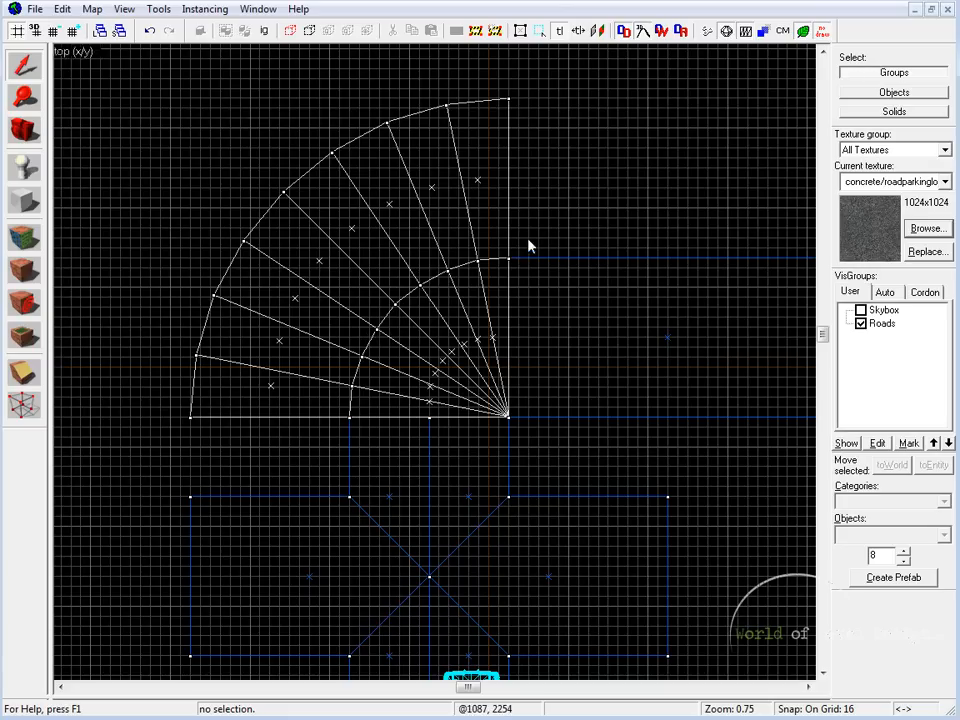
pyautogui.click(468, 215)
pyautogui.moveTo(403, 232); pyautogui.dragTo(482, 242, button='middle')
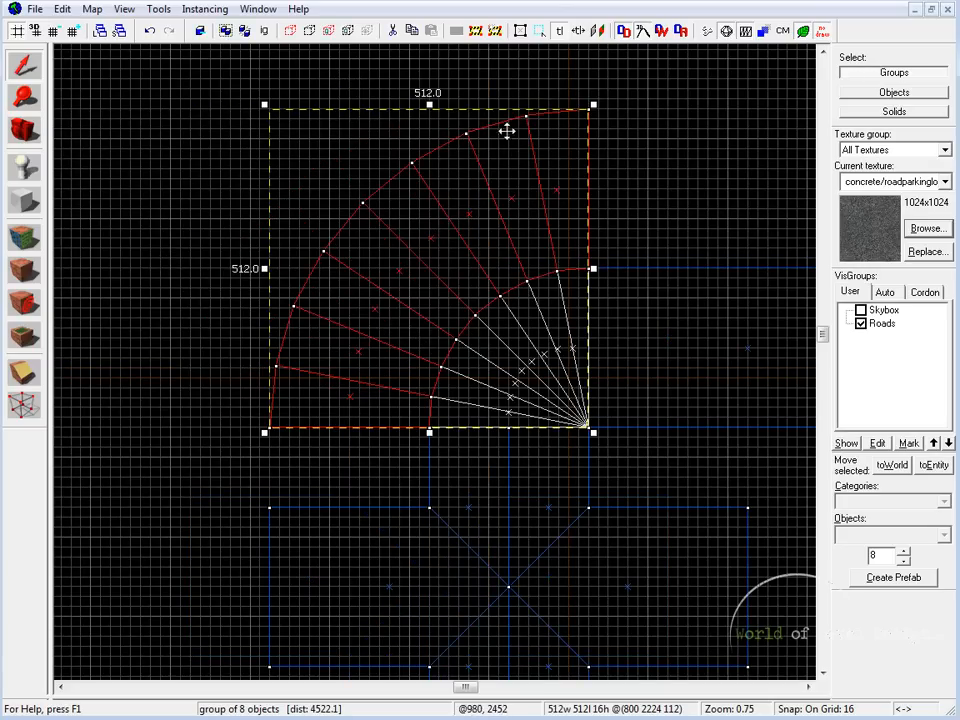
pyautogui.moveTo(490, 253); pyautogui.dragTo(510, 354, button='middle')
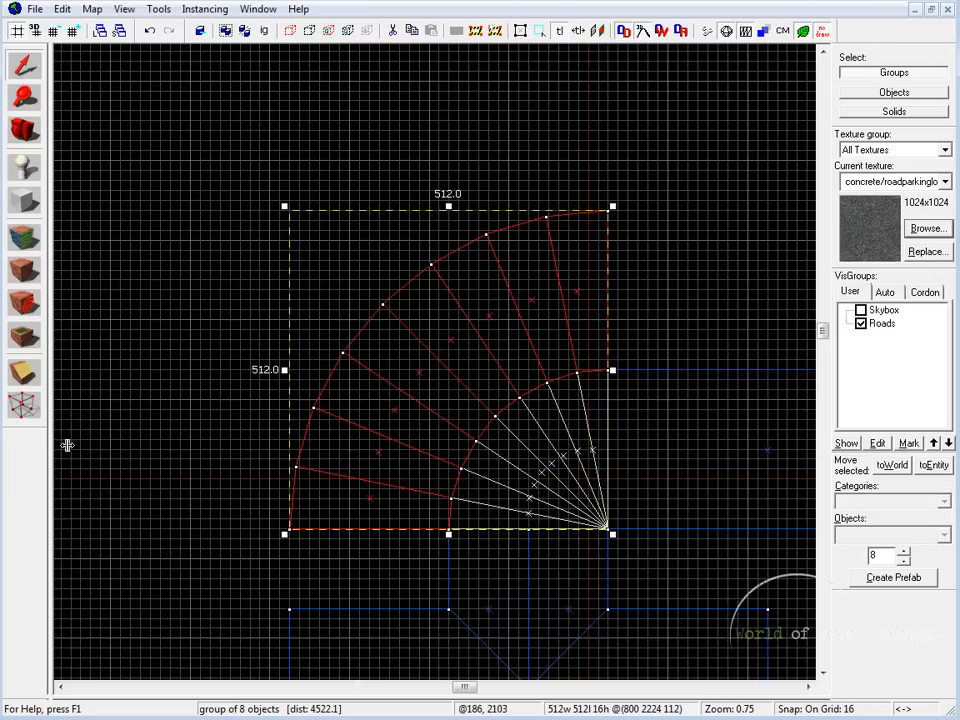
pyautogui.click(24, 404)
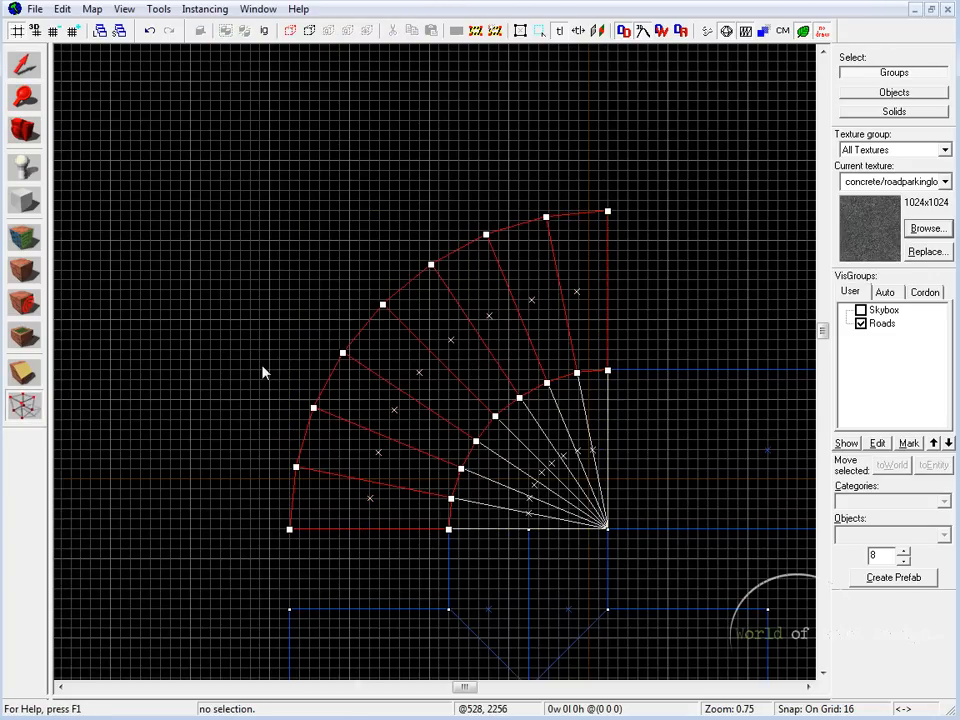
pyautogui.moveTo(290, 515); pyautogui.dragTo(388, 390, button='middle')
pyautogui.scroll(4, 388, 390)
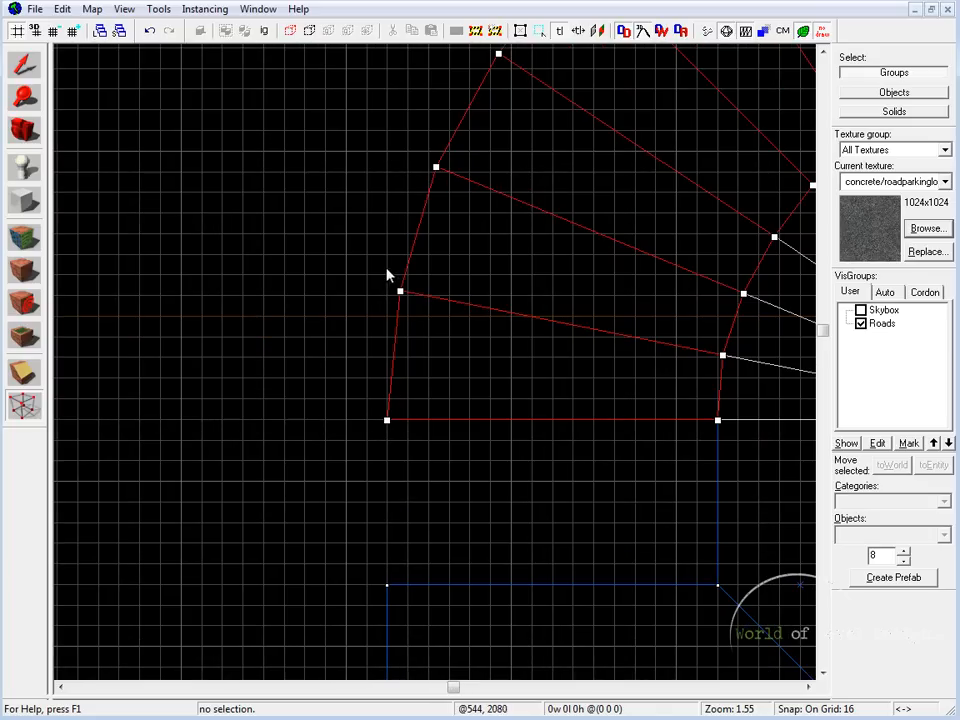
pyautogui.moveTo(384, 265); pyautogui.dragTo(429, 317)
pyautogui.press('Return')
pyautogui.scroll(4, 360, 291)
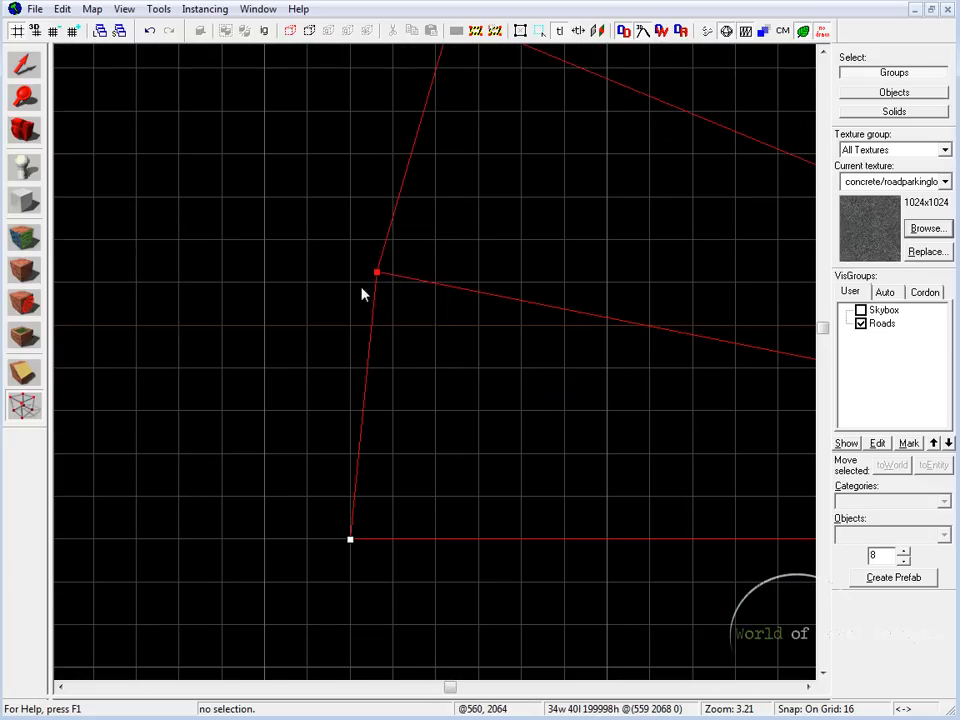
pyautogui.moveTo(377, 270); pyautogui.dragTo(360, 242)
pyautogui.moveTo(466, 189); pyautogui.dragTo(509, 499, button='middle')
pyautogui.moveTo(495, 326); pyautogui.dragTo(389, 296)
pyautogui.scroll(-3, 390, 318)
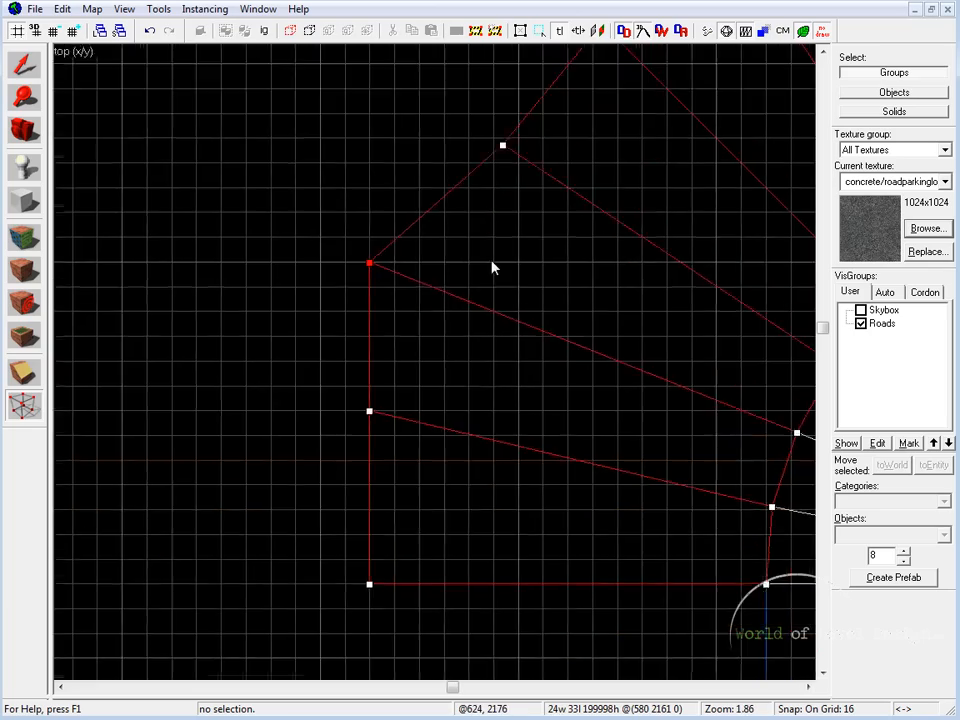
# Step: Move the arch's next three outer vertices onto its straight left edge, placing the last one in the upper-left corner
pyautogui.scroll(-3, 493, 268)
pyautogui.moveTo(611, 268); pyautogui.dragTo(475, 333, button='middle')
pyautogui.scroll(-2, 475, 288)
pyautogui.scroll(-1, 475, 284)
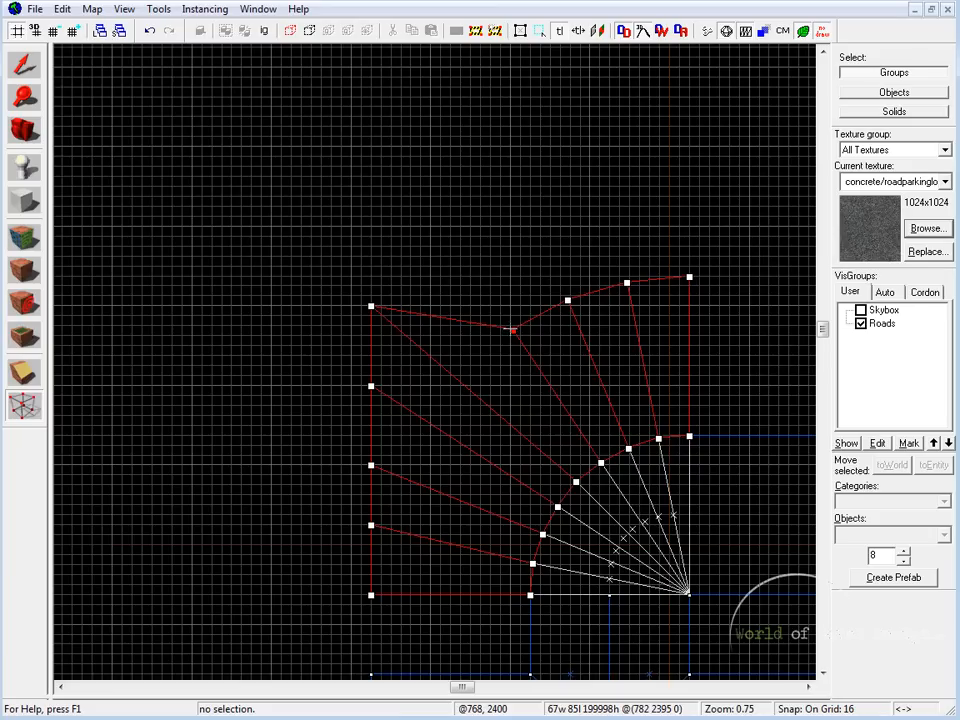
pyautogui.moveTo(512, 329); pyautogui.dragTo(368, 274)
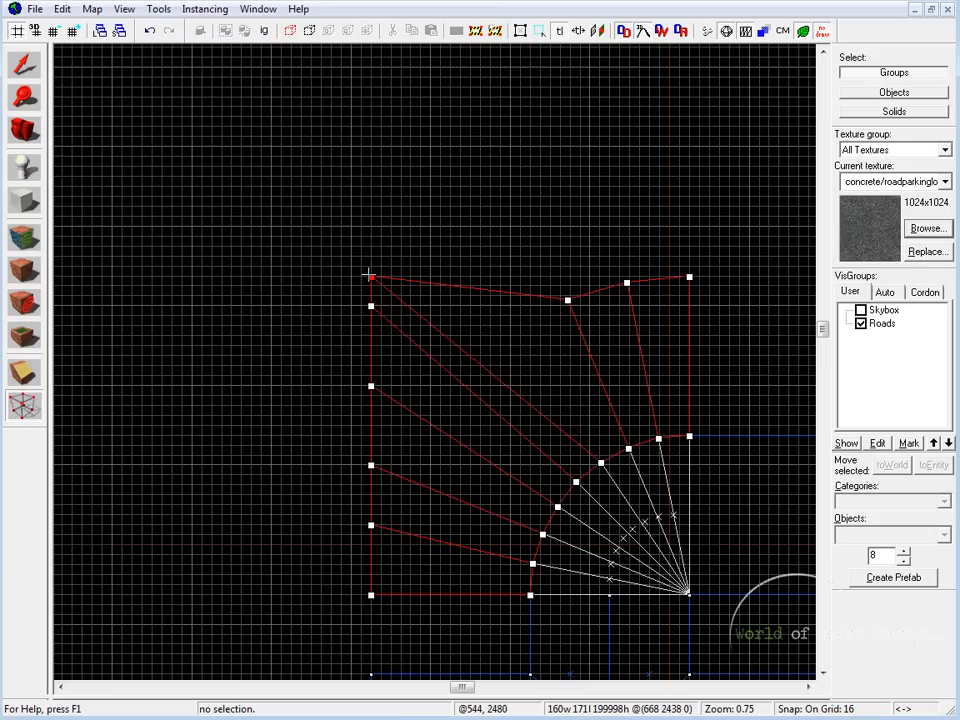
# Step: Spread the remaining outer vertices along a straight top edge level with the arch's upper end, completing a square outer corner
pyautogui.click(567, 300)
pyautogui.moveTo(565, 299); pyautogui.dragTo(480, 277)
pyautogui.moveTo(607, 244); pyautogui.dragTo(641, 306)
pyautogui.moveTo(627, 283); pyautogui.dragTo(589, 277)
pyautogui.moveTo(545, 250); pyautogui.dragTo(597, 306)
pyautogui.moveTo(453, 262); pyautogui.dragTo(431, 277)
pyautogui.moveTo(349, 289)
pyautogui.mouseDown()
pyautogui.moveTo(389, 331)
pyautogui.moveTo(372, 277)
pyautogui.mouseUp()
pyautogui.press('Return')
pyautogui.click(25, 67)
pyautogui.click(525, 191)
# Step: Examine in the 3D view how the squared ground piece fits along the outside of the road curve
pyautogui.hotkey('shift', 'z')
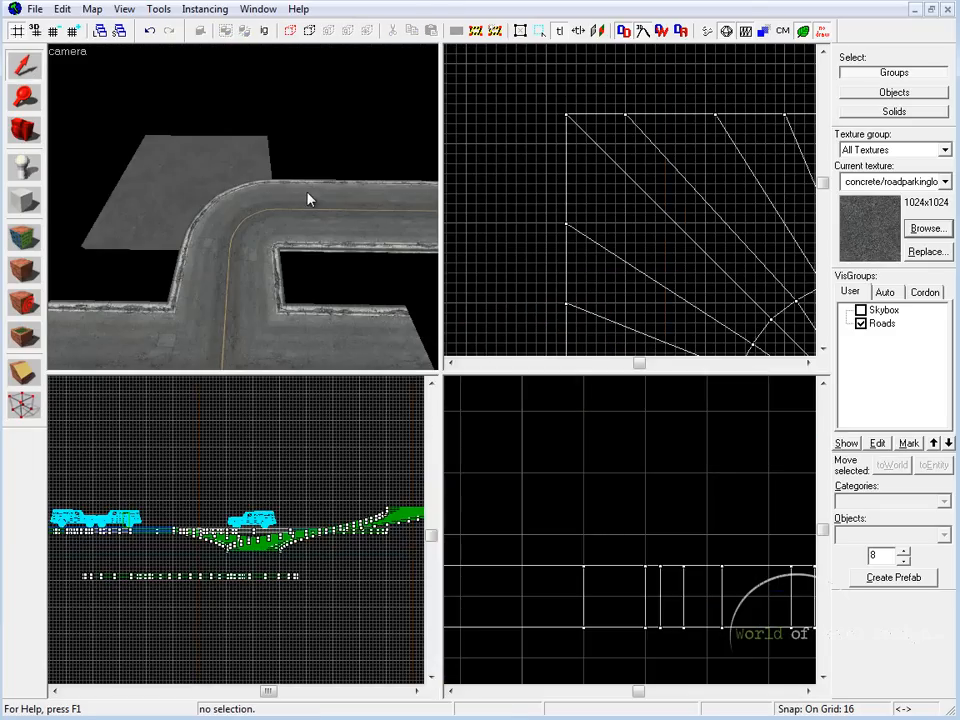
pyautogui.hotkey('shift', 'z')
pyautogui.press('z')
pyautogui.press('z')
pyautogui.click(402, 370)
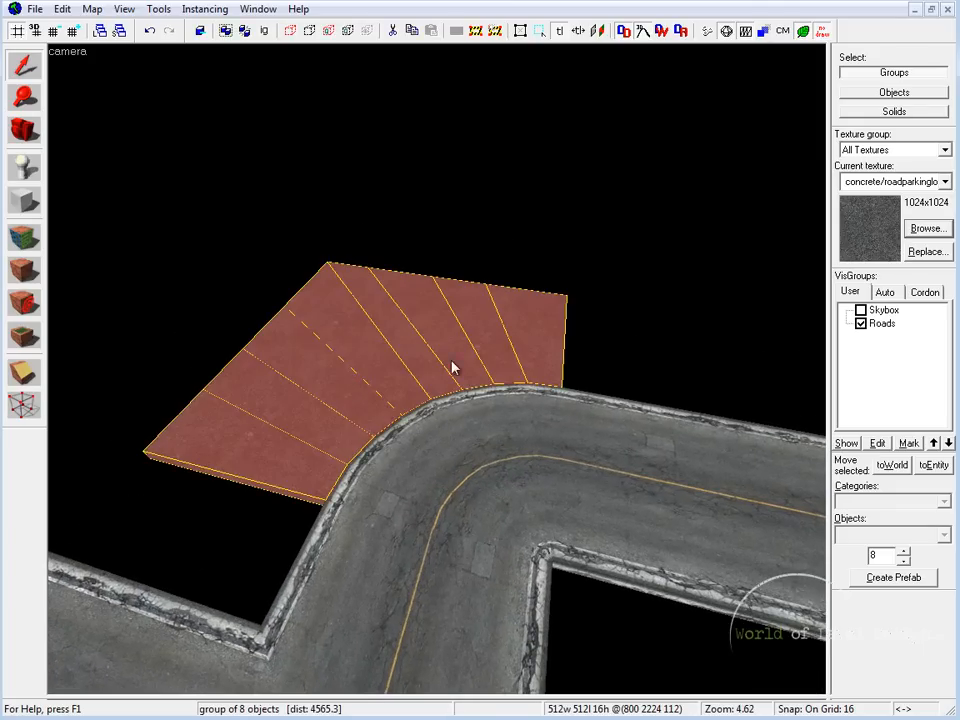
pyautogui.press('z')
pyautogui.press('z')
pyautogui.press('Escape')
pyautogui.click(291, 308)
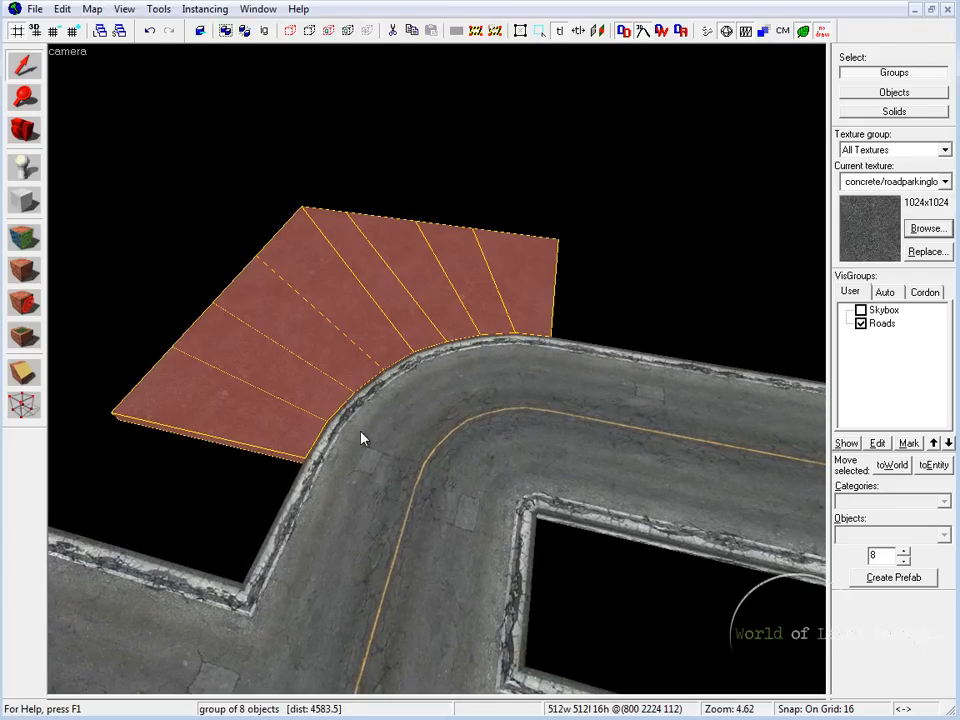
pyautogui.click(326, 456)
pyautogui.press('z')
pyautogui.press('w')
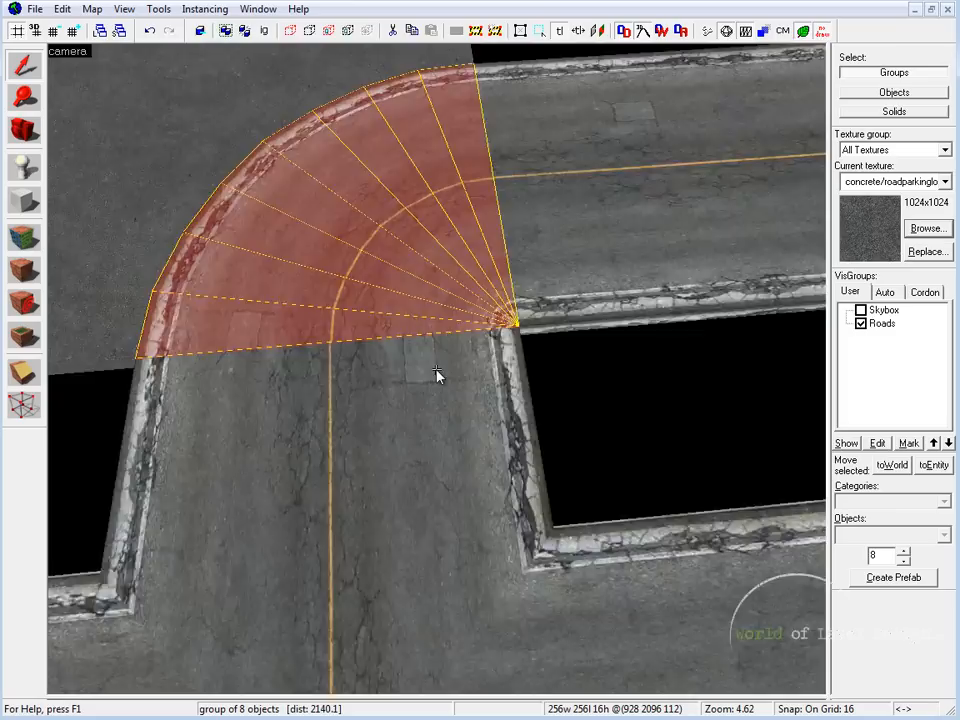
pyautogui.click(289, 292)
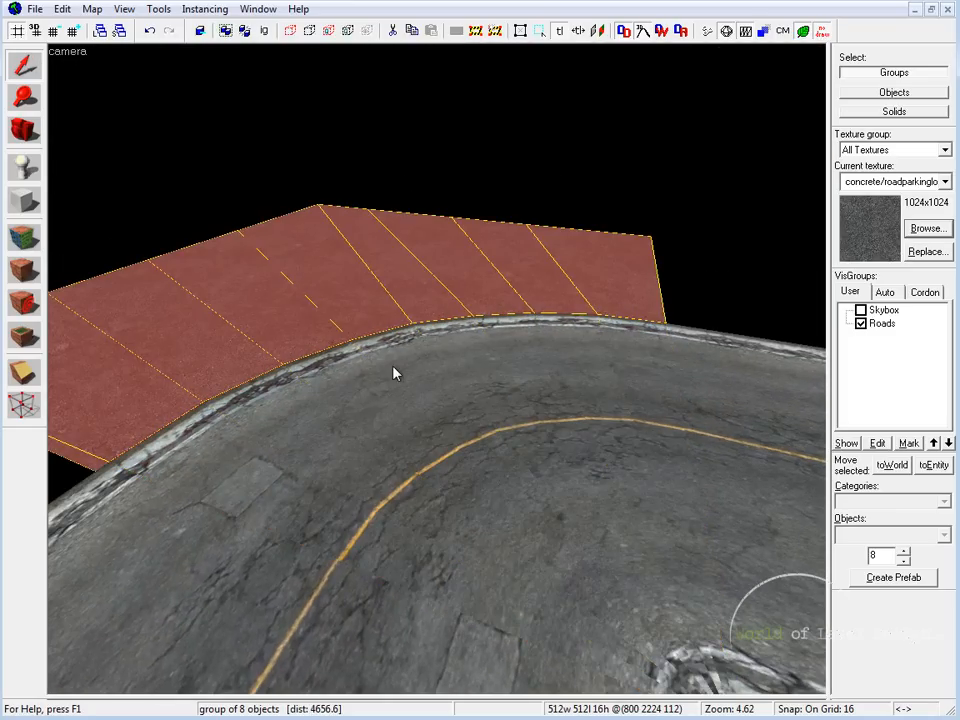
# Step: Raise the top of the squared ground piece by 8 units with grid snap 8, and return the grid to 16
pyautogui.hotkey('shift', 'z')
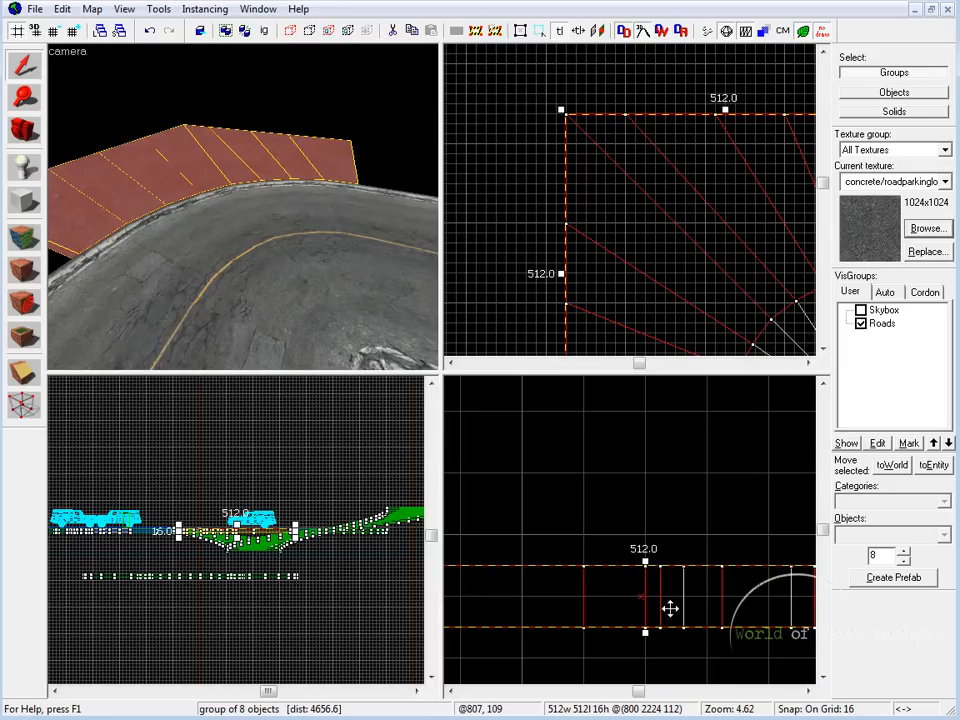
pyautogui.press('[')
pyautogui.moveTo(647, 562); pyautogui.dragTo(648, 541)
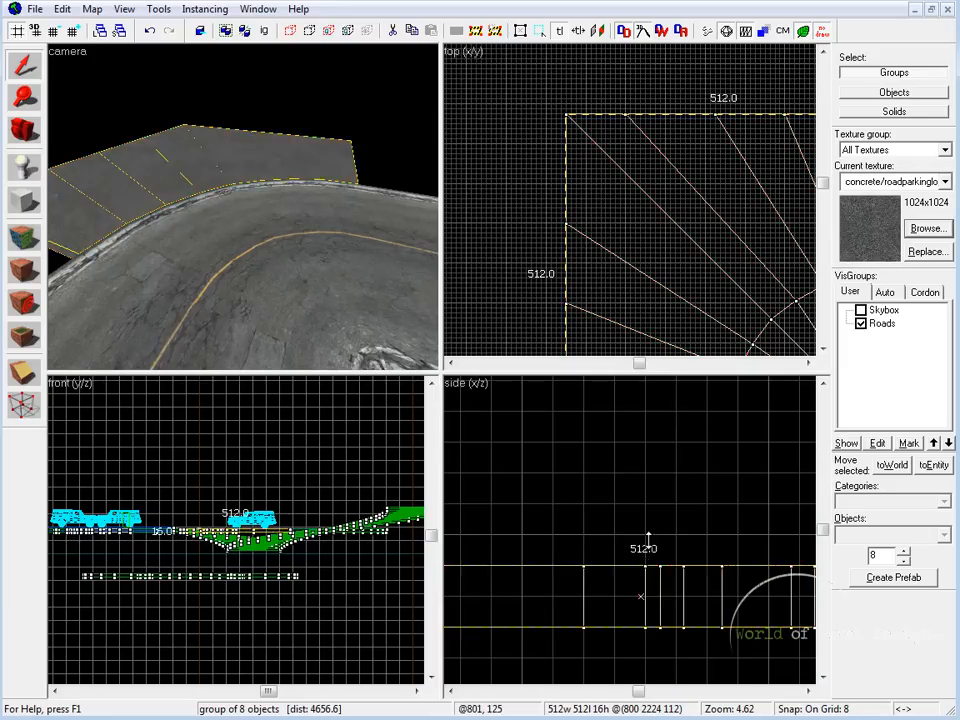
pyautogui.press('Escape')
pyautogui.press(']')
pyautogui.hotkey('shift', 'z')
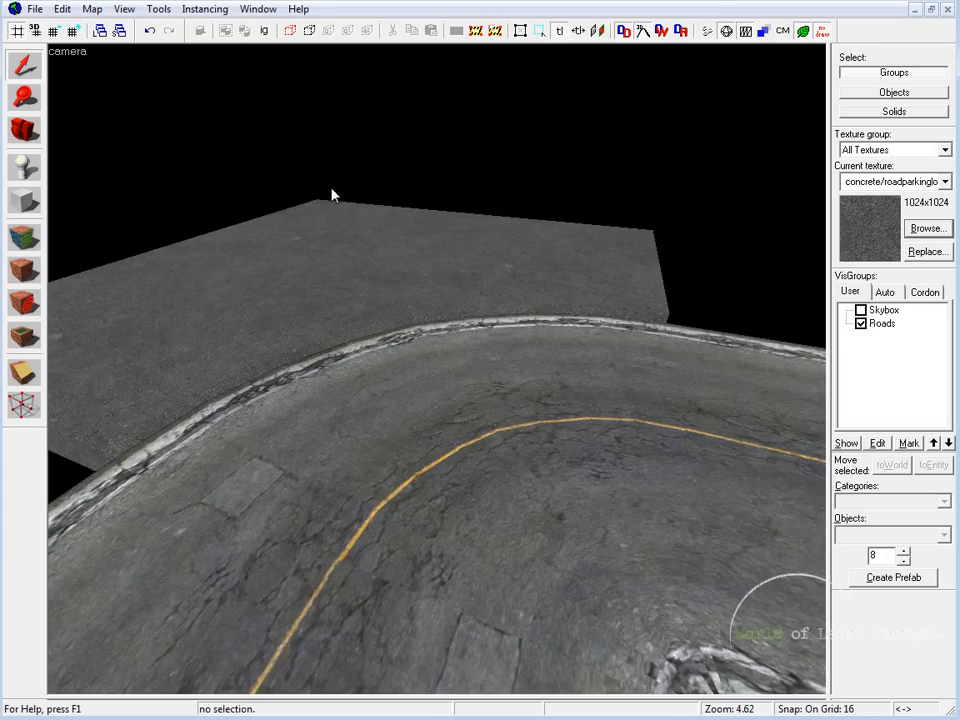
# Step: Examine in 3D how the raised ground piece meets the curb, and look over the wider road bend
pyautogui.press('z')
pyautogui.press('w')
pyautogui.press('s')
pyautogui.press('z')
pyautogui.click(275, 362)
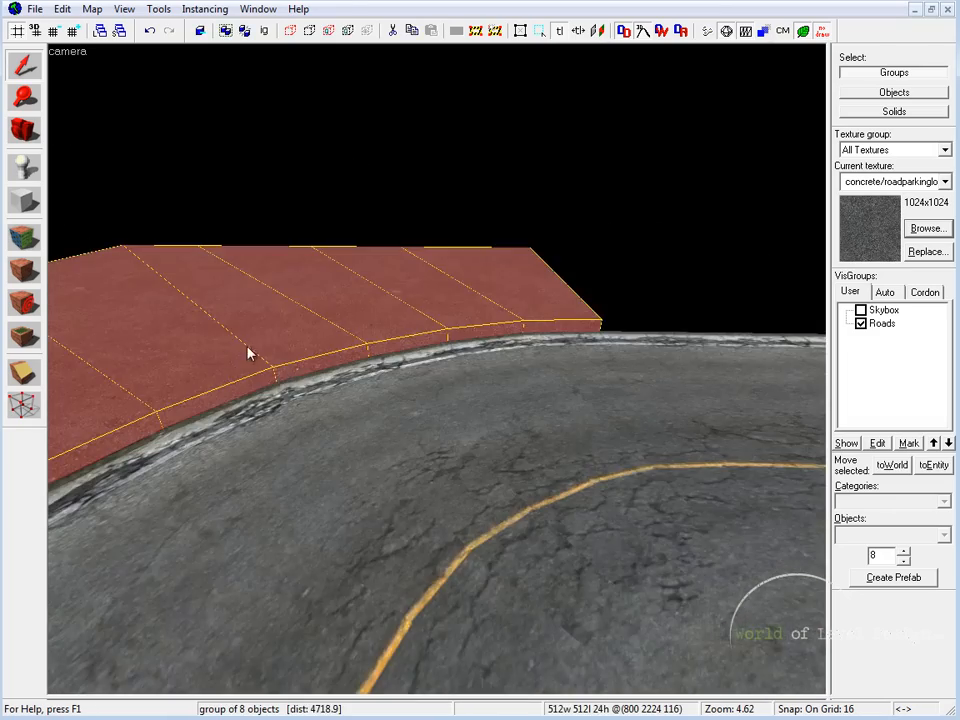
pyautogui.press('z')
pyautogui.press('s')
pyautogui.press('z')
pyautogui.click(423, 354)
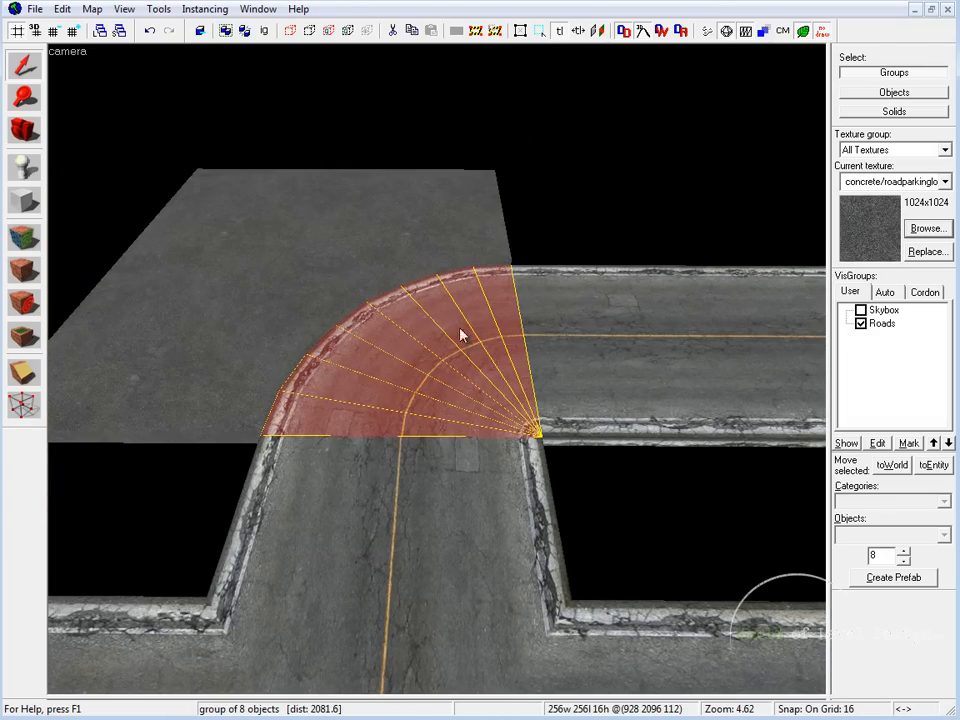
pyautogui.press('Escape')
pyautogui.press('z')
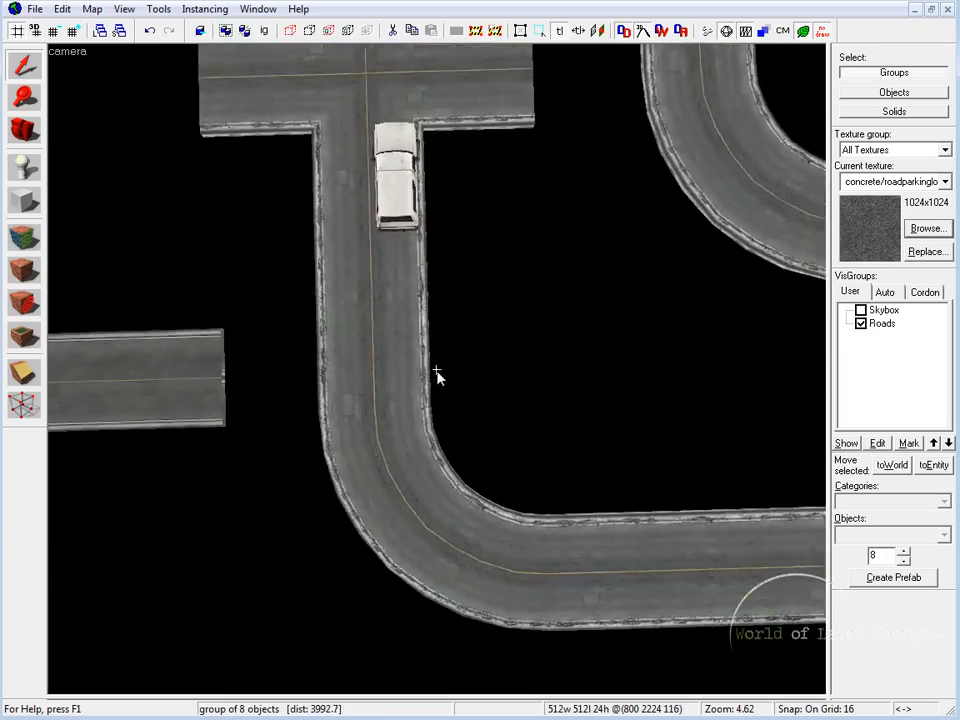
pyautogui.press('w')
pyautogui.press('Escape')
pyautogui.press('w')
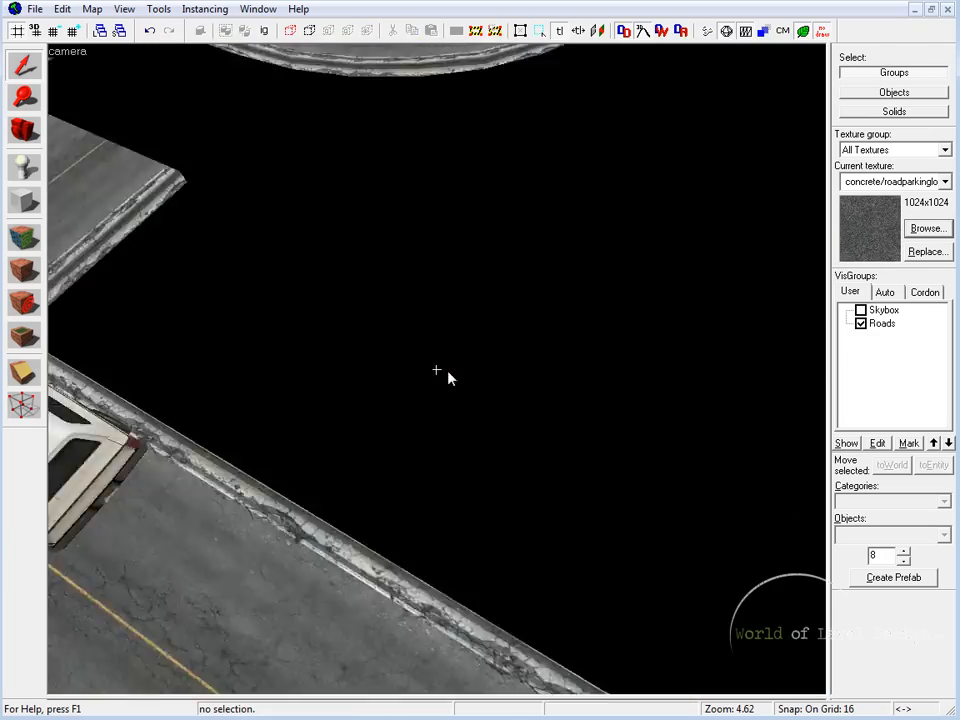
pyautogui.press('s')
pyautogui.press('z')
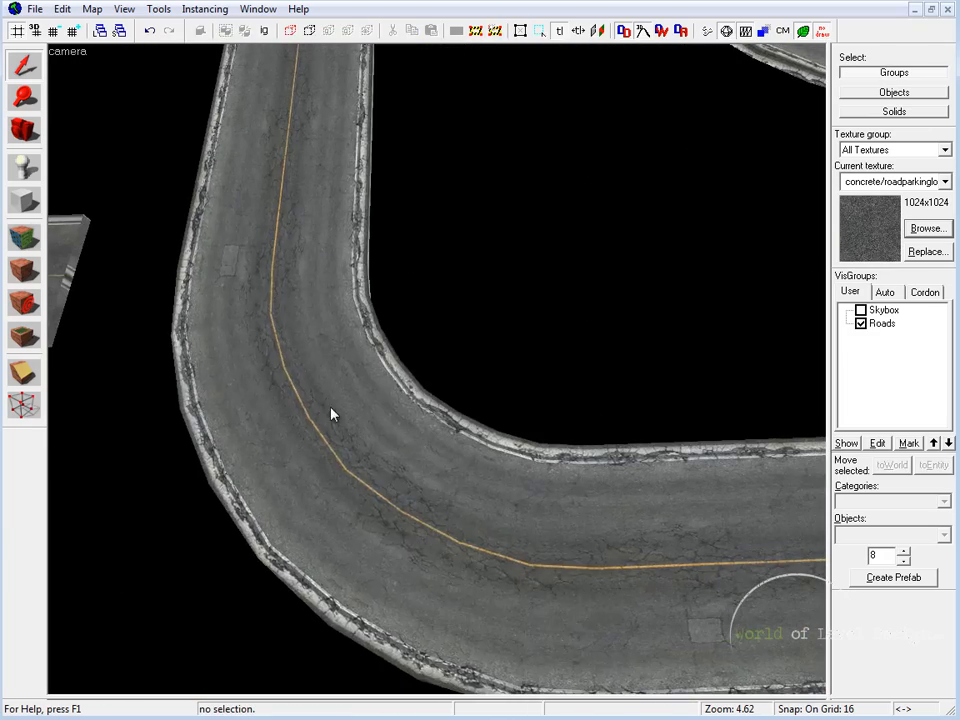
# Step: Measure the road curve's footprint in the top view with a 512 by 512 unit selection box
pyautogui.click(331, 408)
pyautogui.hotkey('shift', 'z')
pyautogui.hotkey('shift', 'z')
pyautogui.scroll(-2, 556, 225)
pyautogui.press('Down')
pyautogui.press('Down')
pyautogui.press('Down')
pyautogui.moveTo(615, 172); pyautogui.dragTo(635, 152, button='middle')
pyautogui.press('Escape')
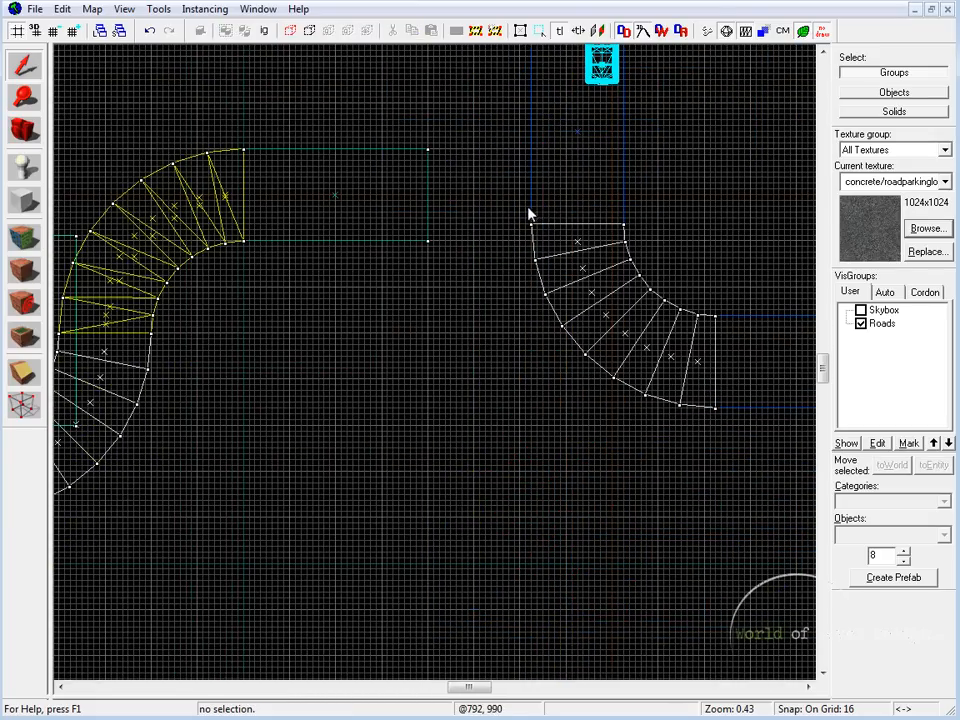
pyautogui.moveTo(703, 224); pyautogui.dragTo(529, 489)
pyautogui.moveTo(655, 342); pyautogui.dragTo(669, 342)
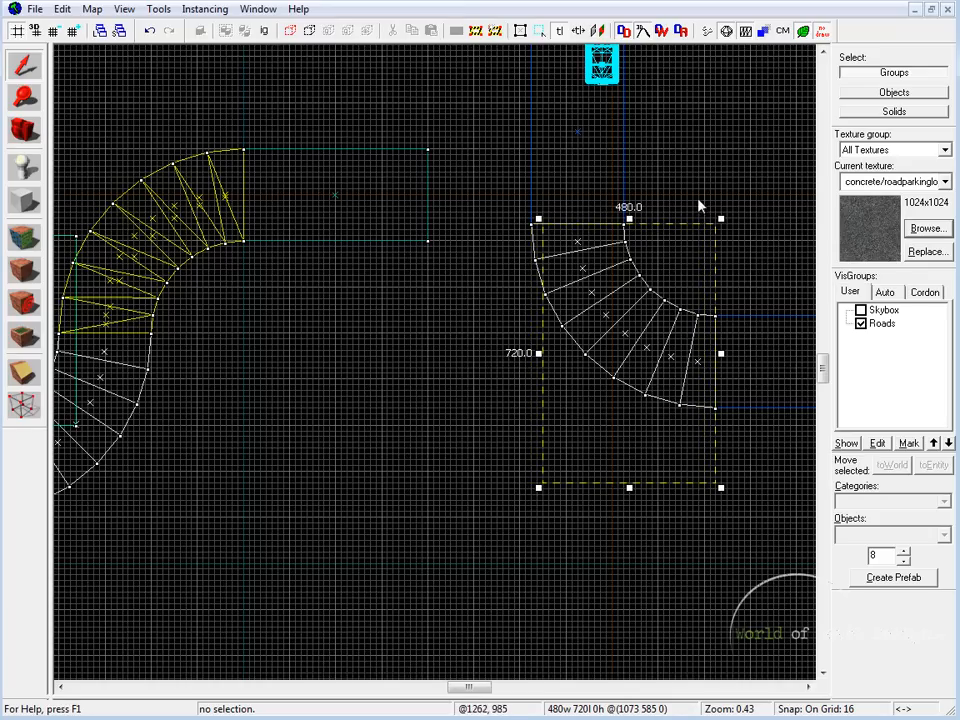
pyautogui.moveTo(537, 216)
pyautogui.mouseDown()
pyautogui.moveTo(525, 210)
pyautogui.moveTo(526, 218)
pyautogui.mouseUp()
pyautogui.moveTo(622, 488); pyautogui.dragTo(636, 410)
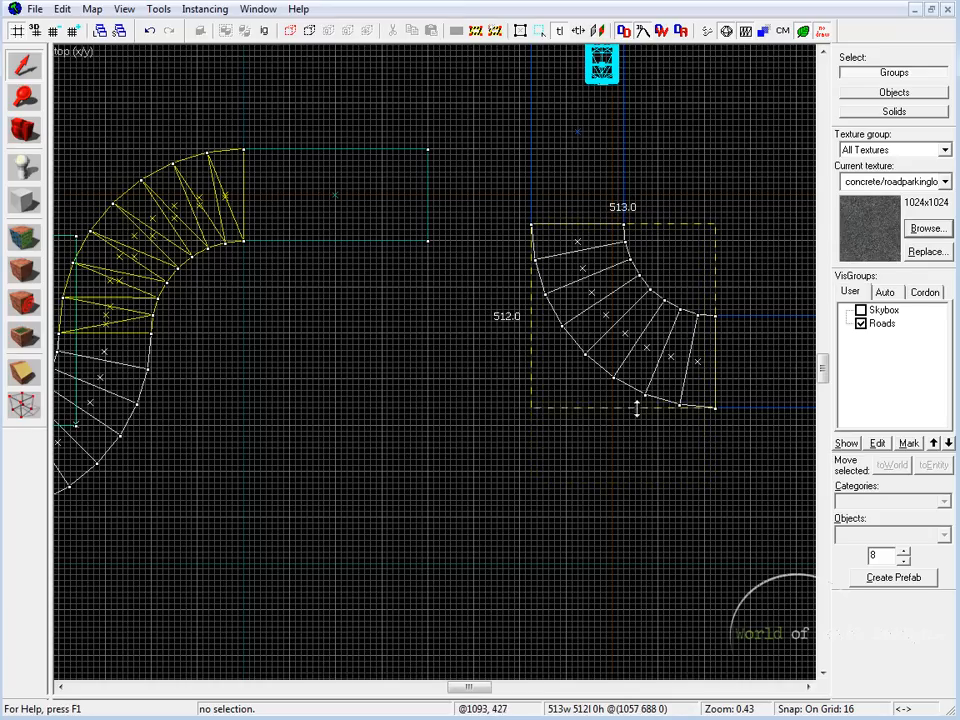
pyautogui.scroll(3, 580, 273)
pyautogui.scroll(-3, 527, 339)
pyautogui.hotkey('shift', 'b')
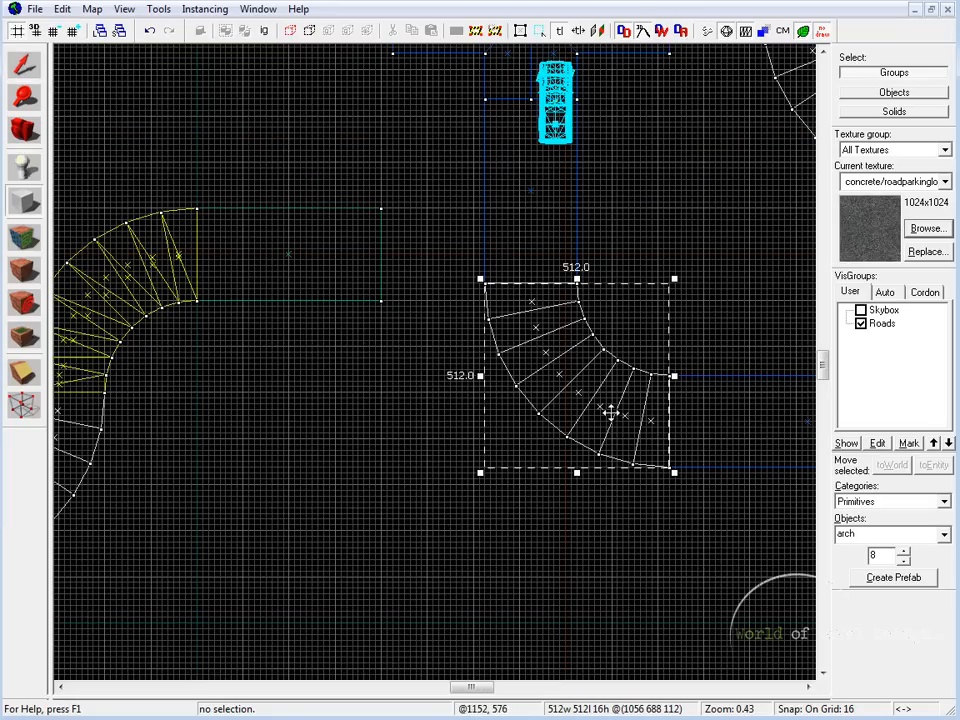
pyautogui.moveTo(613, 412); pyautogui.dragTo(576, 302, button='middle')
pyautogui.moveTo(443, 364); pyautogui.dragTo(353, 473)
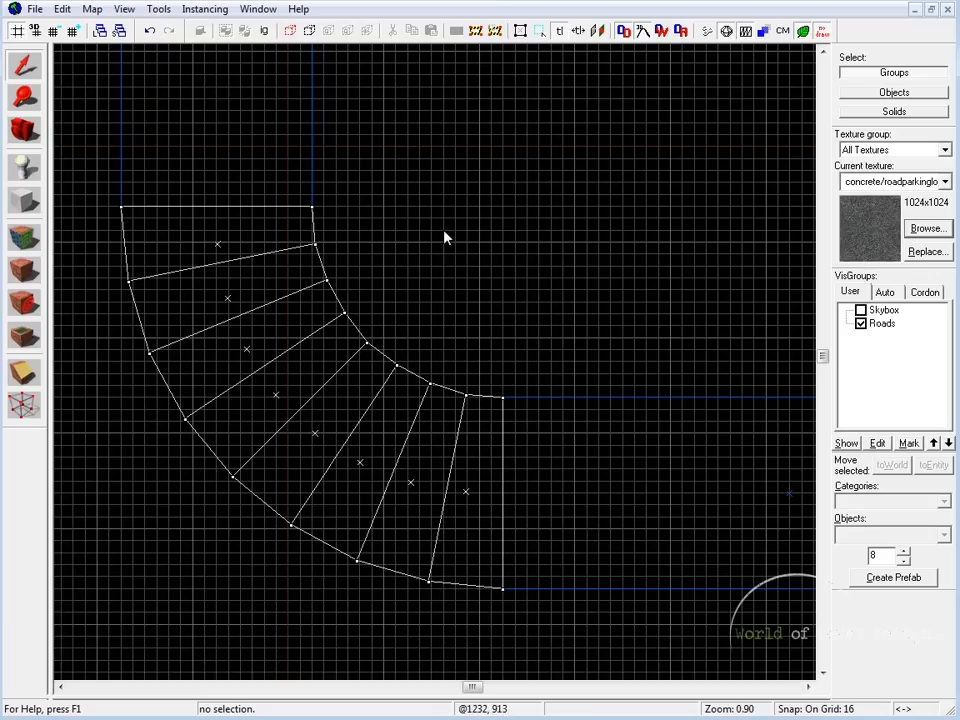
pyautogui.moveTo(445, 238); pyautogui.dragTo(417, 289, button='middle')
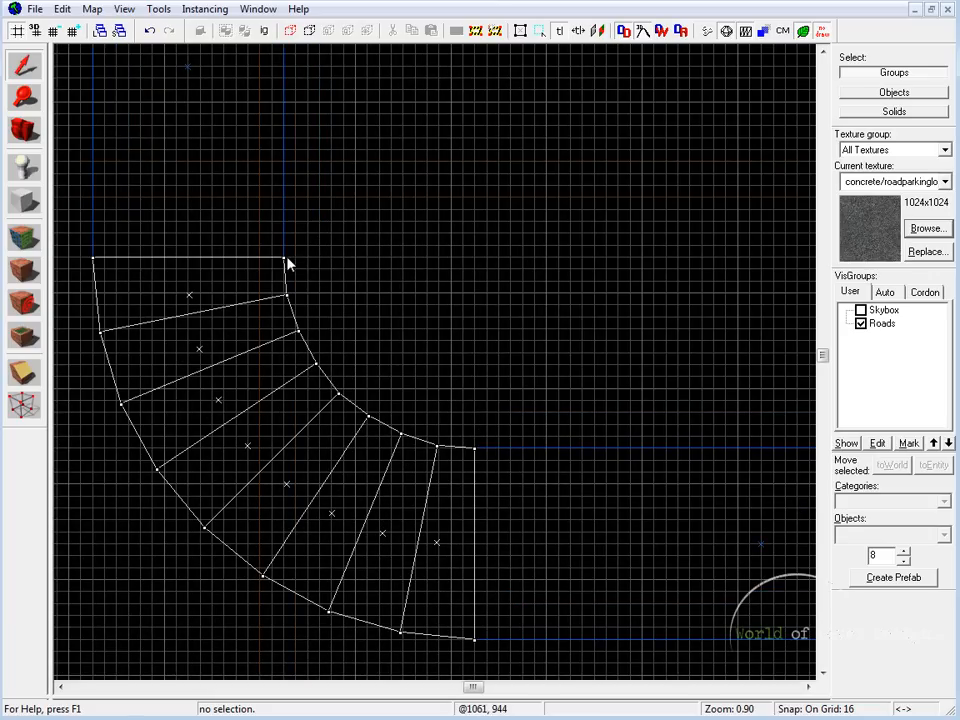
pyautogui.moveTo(468, 268); pyautogui.dragTo(277, 440)
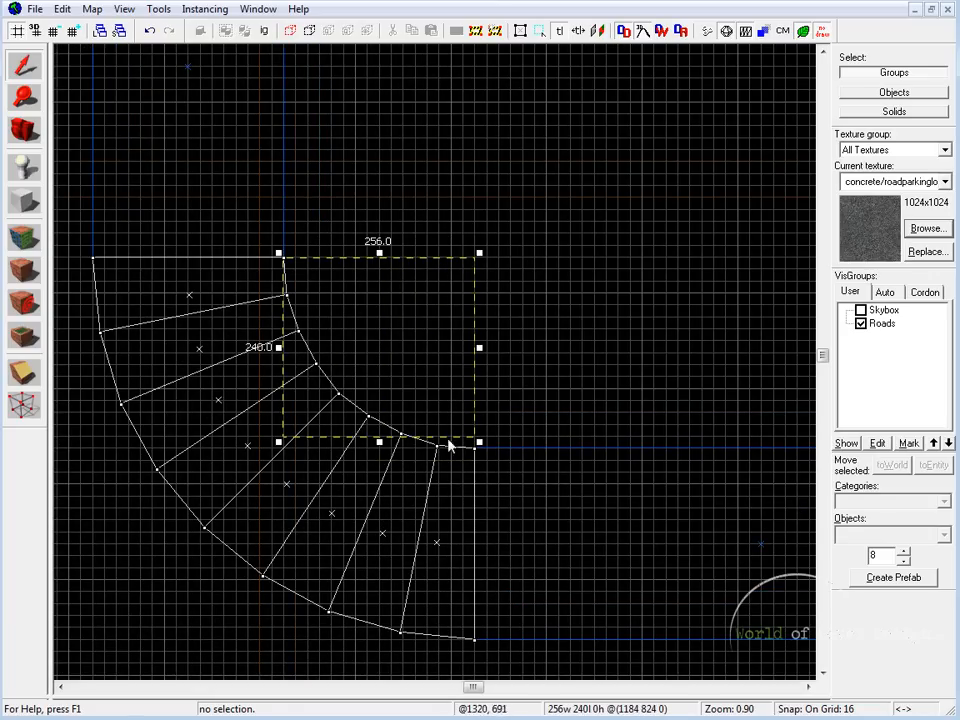
pyautogui.press('Escape')
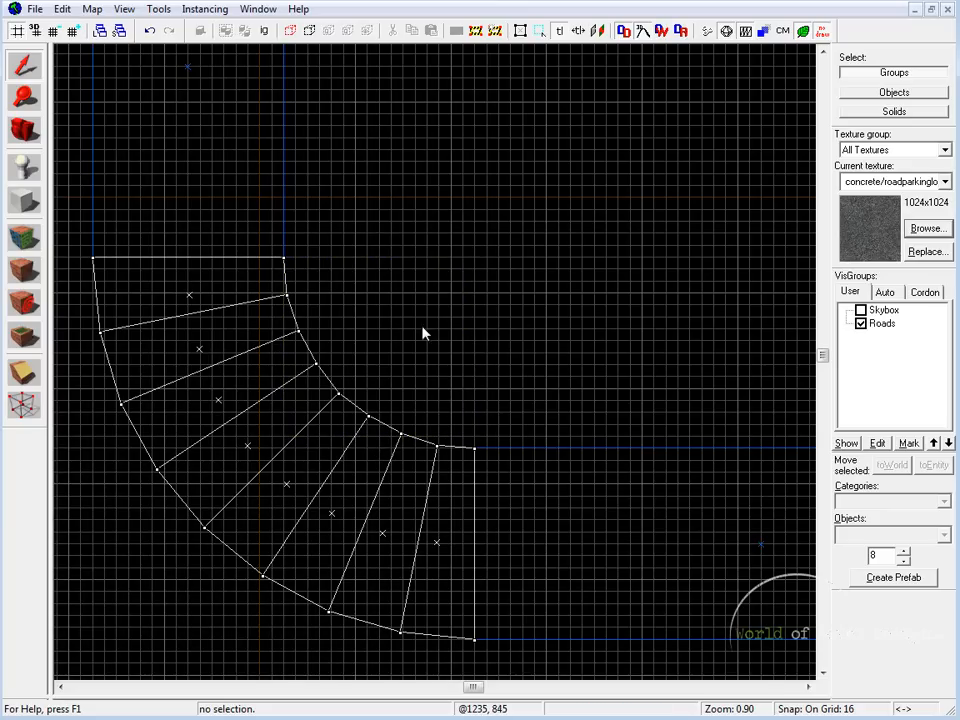
# Step: Outline a 256 by 256 unit block, 16 units high, in the square area enclosed by the road's inner curve
pyautogui.click(26, 202)
pyautogui.moveTo(475, 259); pyautogui.dragTo(276, 514)
pyautogui.moveTo(260, 465); pyautogui.dragTo(271, 463)
pyautogui.scroll(3, 456, 273)
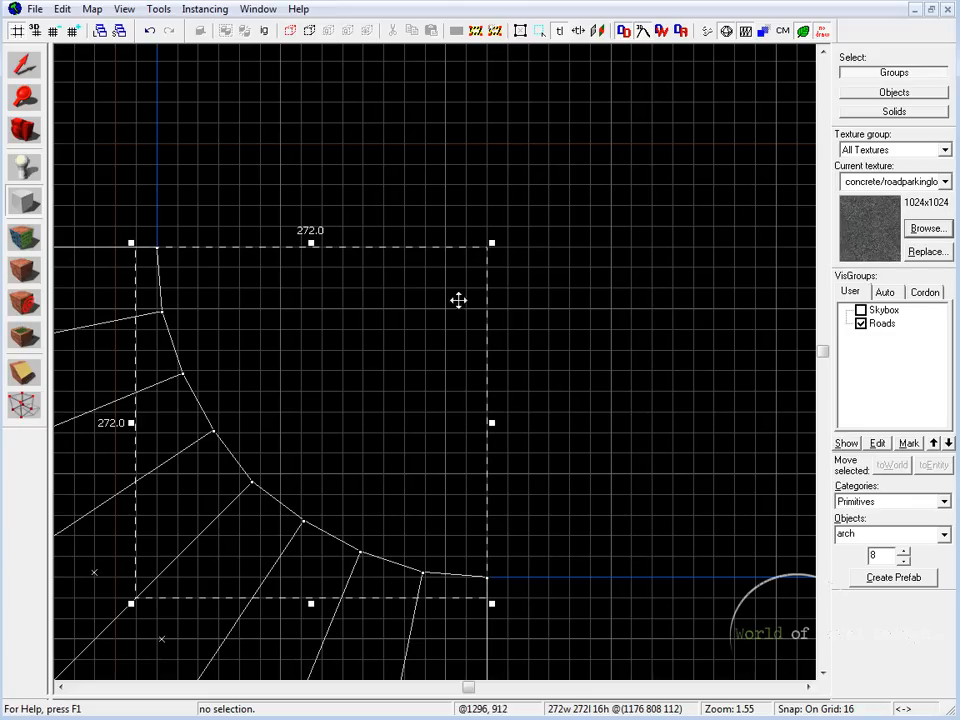
pyautogui.moveTo(377, 506); pyautogui.dragTo(384, 477)
pyautogui.moveTo(207, 300); pyautogui.dragTo(230, 310, button='middle')
pyautogui.moveTo(222, 323); pyautogui.dragTo(242, 323)
pyautogui.scroll(-4, 580, 315)
pyautogui.scroll(1, 610, 314)
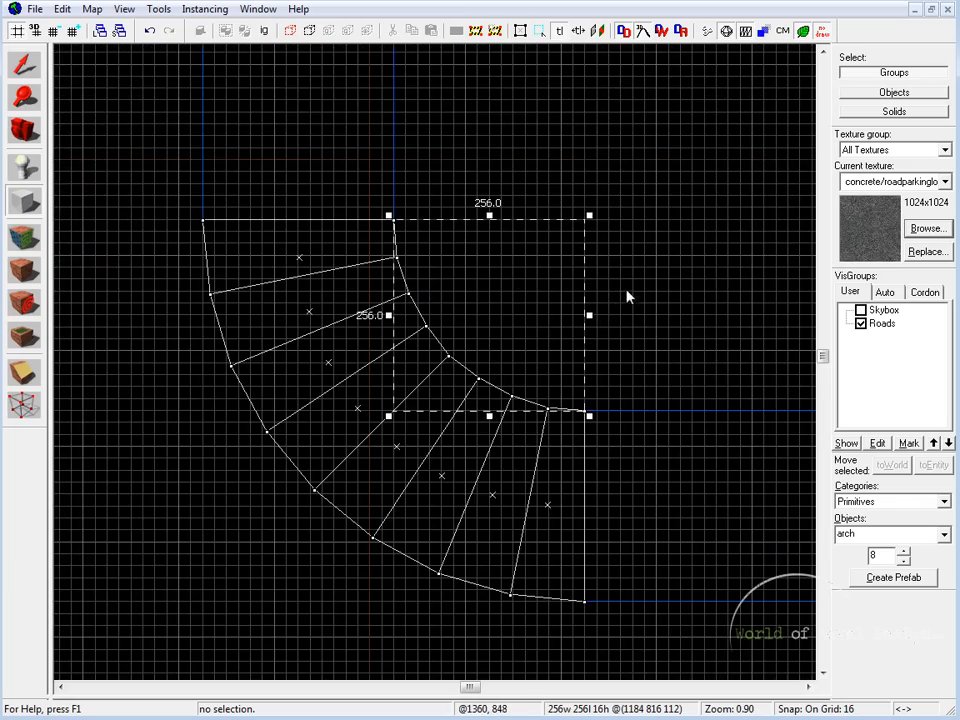
# Step: Create an arch from the outlined block with a wall width of 64, previewing its shape first
pyautogui.hotkey('shift', 'z')
pyautogui.hotkey('shift', 'z')
pyautogui.press('z')
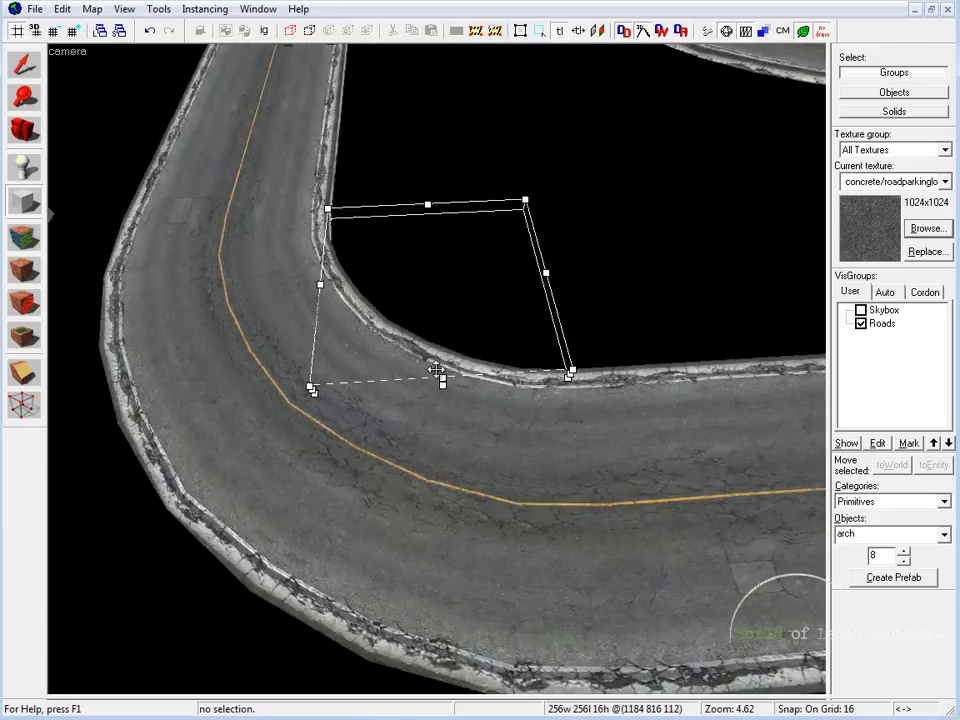
pyautogui.hotkey('shift', 'z')
pyautogui.hotkey('shift', 'z')
pyautogui.moveTo(324, 388); pyautogui.dragTo(380, 362, button='middle')
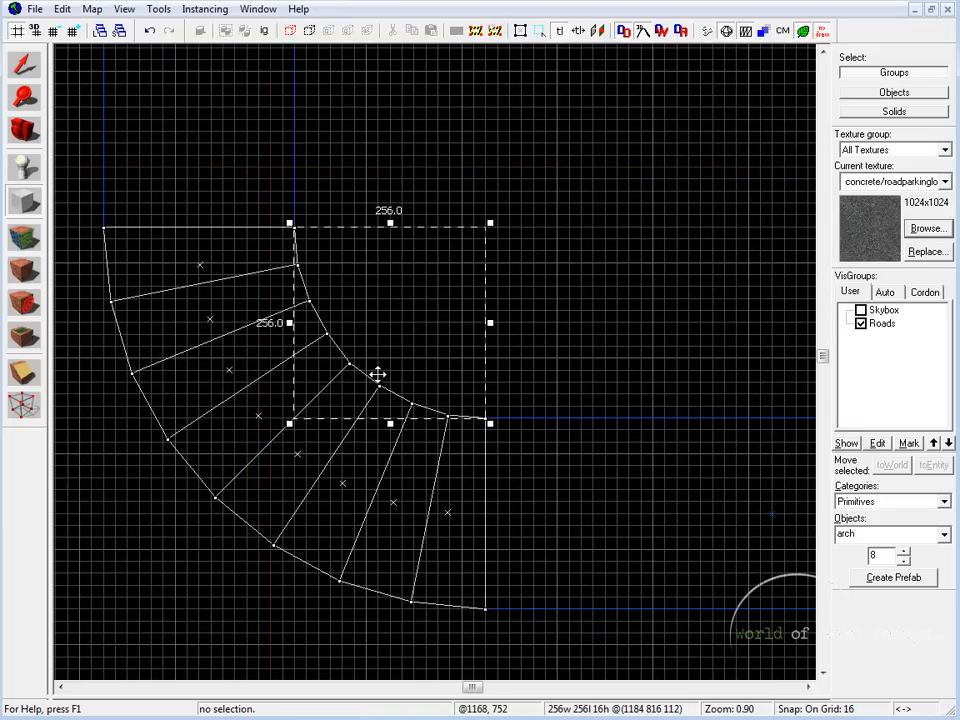
pyautogui.press('Return')
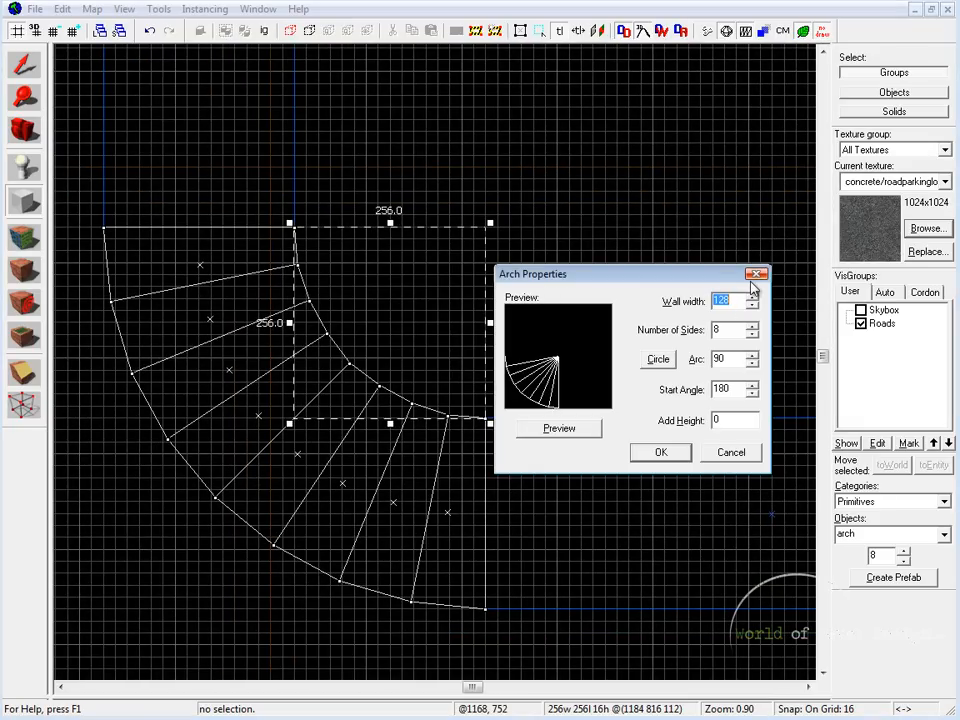
pyautogui.write('64')
pyautogui.hotkey('alt', 'p')
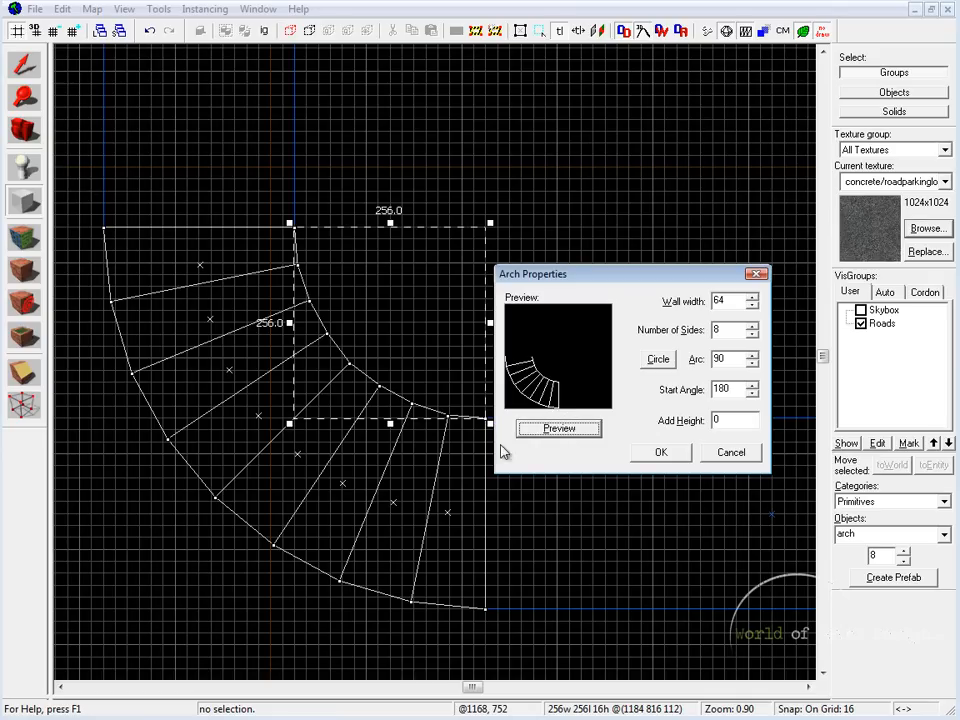
pyautogui.click(659, 454)
# Step: Move the new arch so its outer edge lines up with the road's inner curve, and deselect it
pyautogui.click(22, 64)
pyautogui.moveTo(260, 360); pyautogui.dragTo(351, 268)
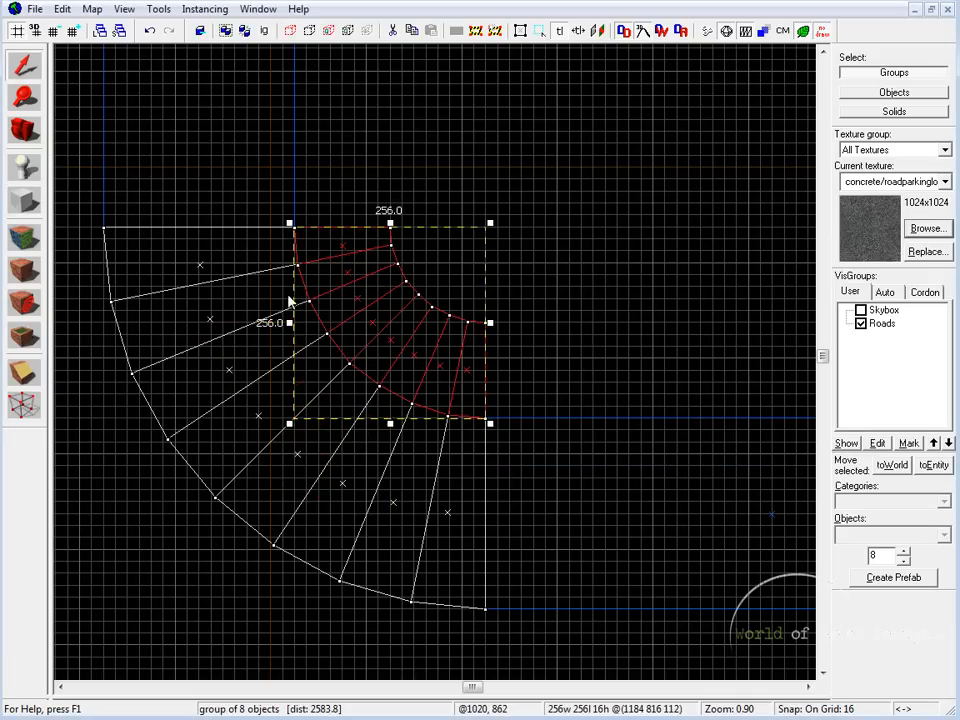
pyautogui.press('Escape')
# Step: Raise the top of the inner arch by 8 units to a height of 24 units
pyautogui.click(415, 307)
pyautogui.hotkey('shift', 'z')
pyautogui.hotkey('shift', 'z')
pyautogui.hotkey('ctrl', 'e')
pyautogui.moveTo(354, 398); pyautogui.dragTo(447, 463, button='middle')
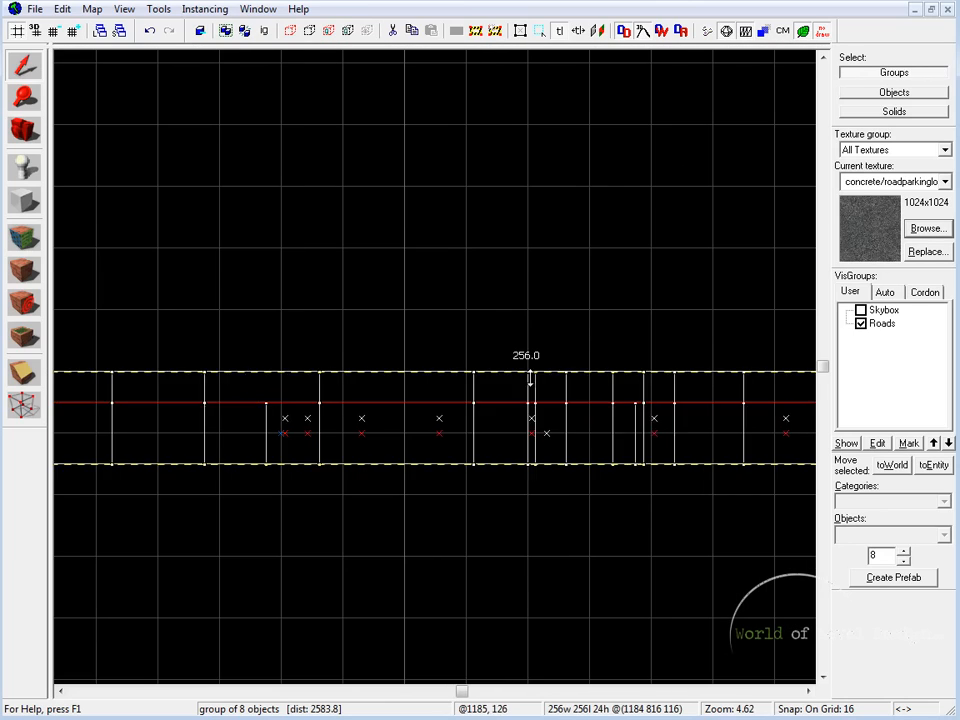
# Step: Examine in the 3D view how the raised inner arch fits along the curb of the road bend
pyautogui.hotkey('shift', 'z')
pyautogui.hotkey('shift', 'z')
pyautogui.scroll(-5, 438, 373)
pyautogui.press('a')
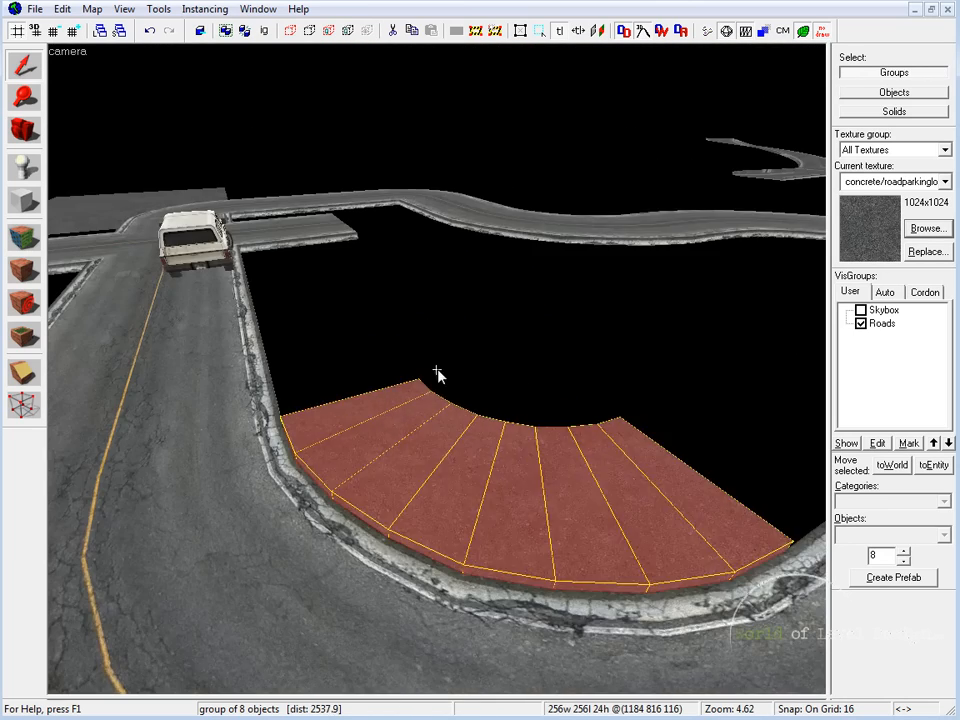
pyautogui.click(438, 373)
pyautogui.click(438, 373)
pyautogui.press('d')
pyautogui.press('a')
pyautogui.press('a')
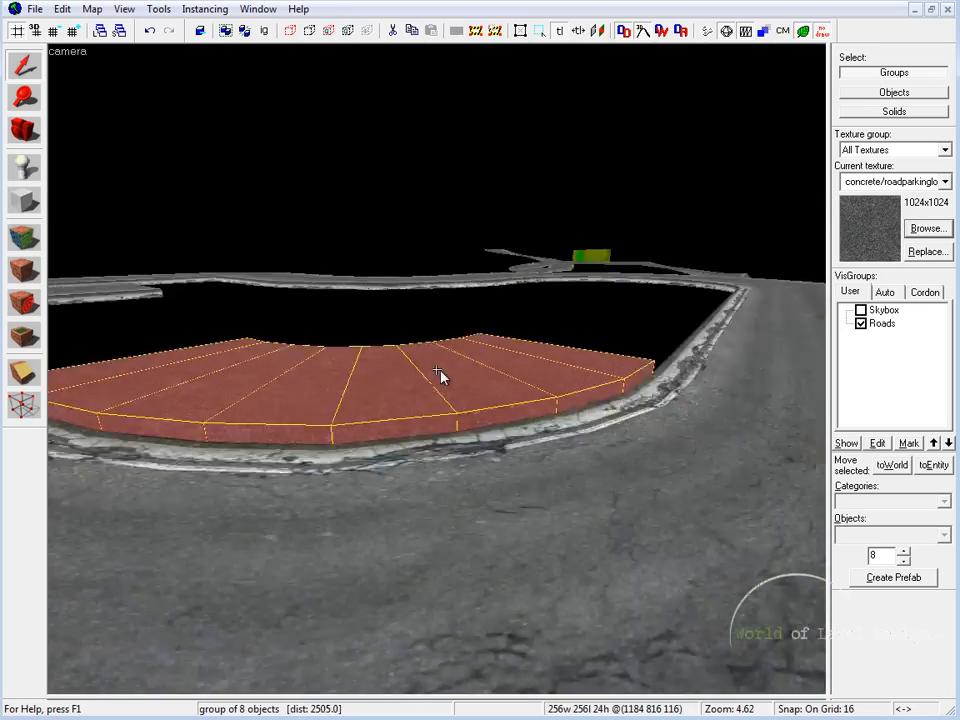
pyautogui.press('s')
pyautogui.press('z')
pyautogui.click(255, 475)
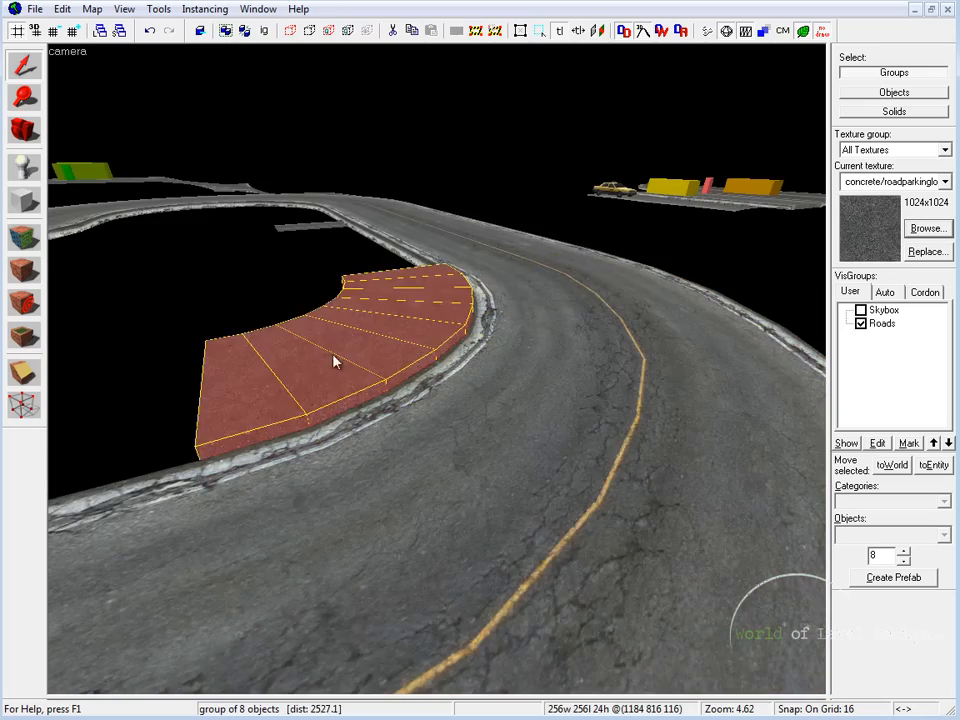
pyautogui.click(279, 317)
pyautogui.click(347, 381)
pyautogui.press('z')
pyautogui.press('d')
pyautogui.press('s')
pyautogui.press('z')
pyautogui.hotkey('shift', 'z')
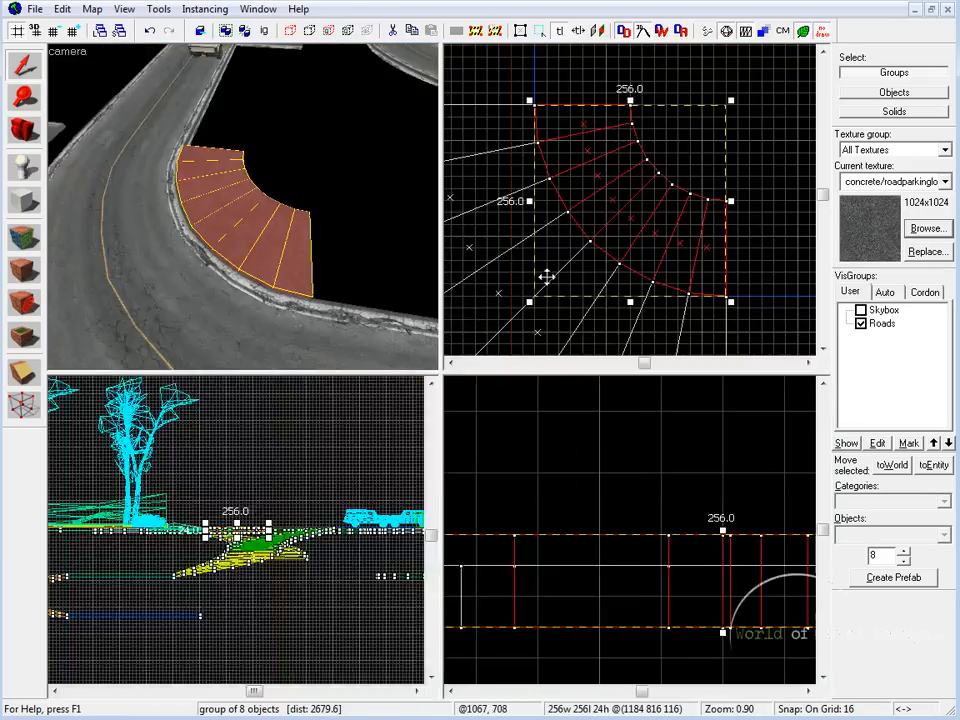
# Step: Move the inner arch aside in the top view, clear of the road's inner curve
pyautogui.hotkey('shift', 'z')
pyautogui.scroll(3, 460, 310)
pyautogui.scroll(-1, 523, 341)
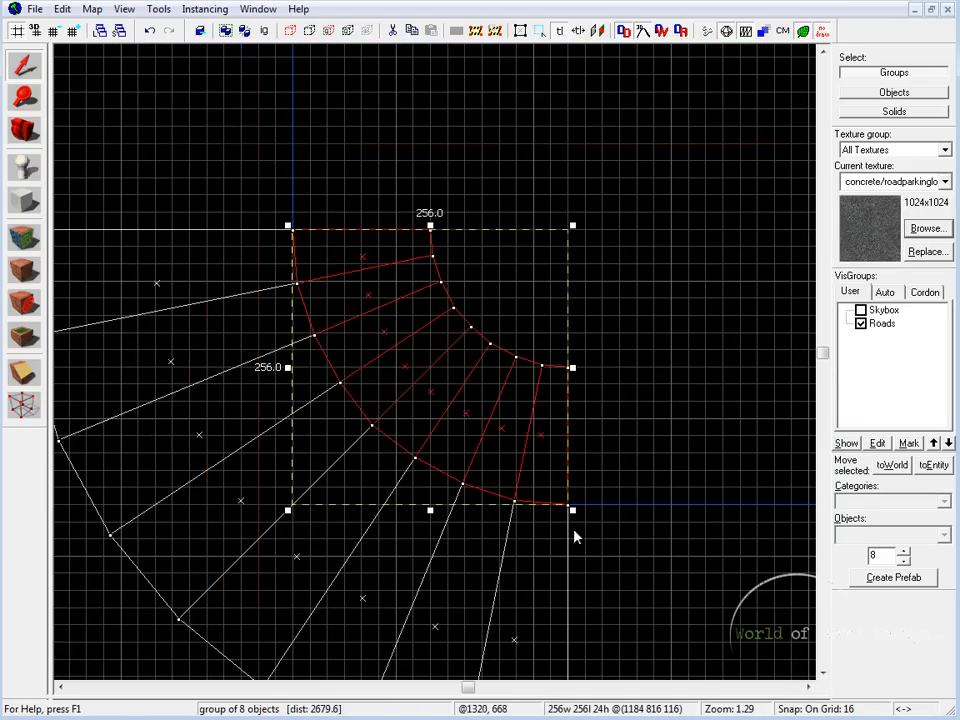
pyautogui.scroll(-5, 581, 373)
pyautogui.moveTo(495, 362); pyautogui.dragTo(661, 230)
pyautogui.scroll(4, 563, 320)
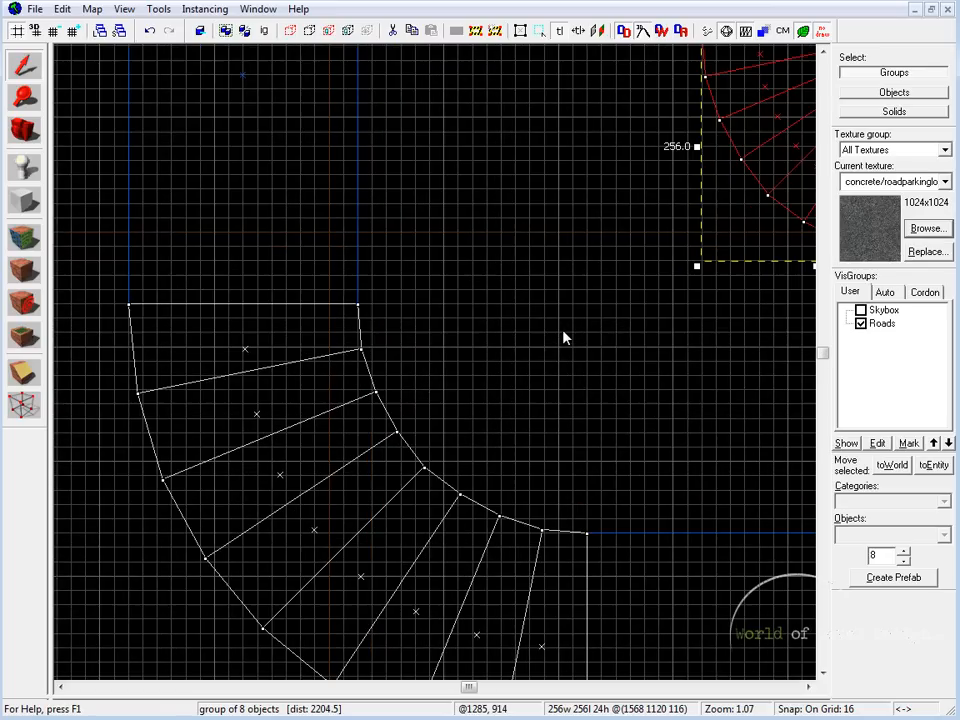
# Step: Outline another 256 by 256 unit block inside the road's inner curve and open its arch settings
pyautogui.scroll(-1, 565, 328)
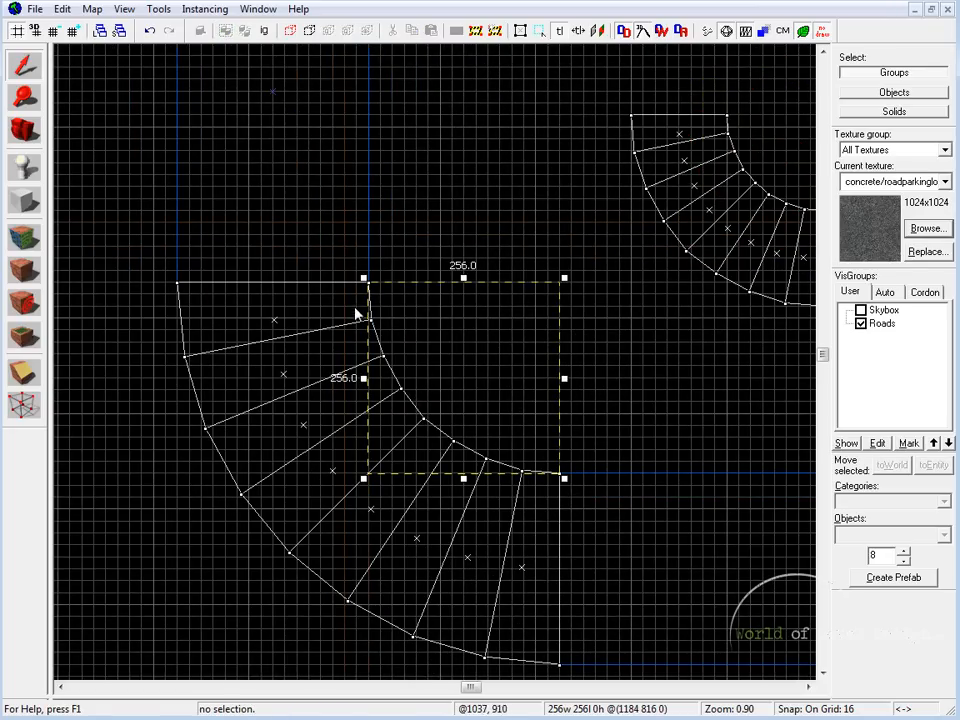
pyautogui.scroll(2, 357, 280)
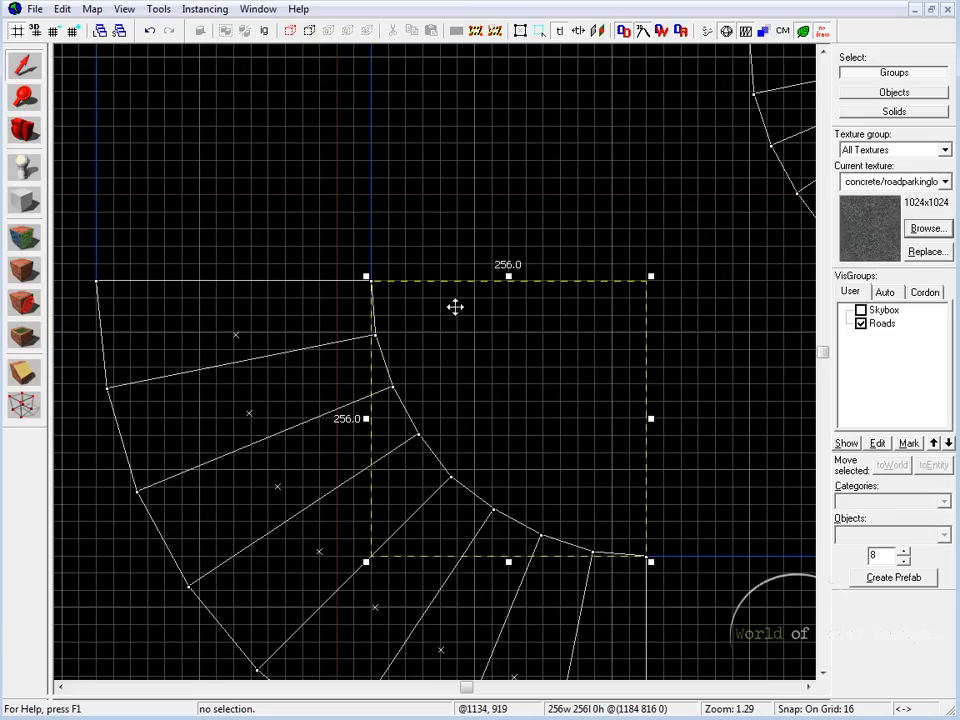
pyautogui.scroll(4, 373, 294)
pyautogui.scroll(-2, 403, 318)
pyautogui.scroll(-4, 606, 433)
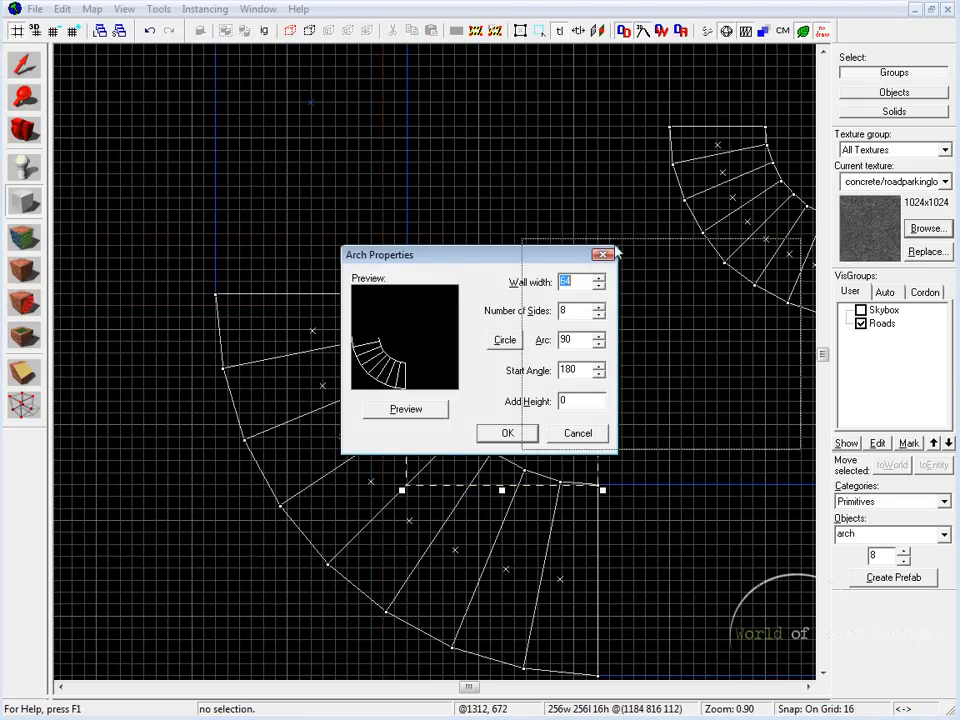
# Step: Create a fan-shaped arch by setting the wall width to 128 and previewing the shape
pyautogui.moveTo(561, 250); pyautogui.dragTo(743, 244)
pyautogui.press('BackSpace')
pyautogui.write('128')
pyautogui.click(610, 402)
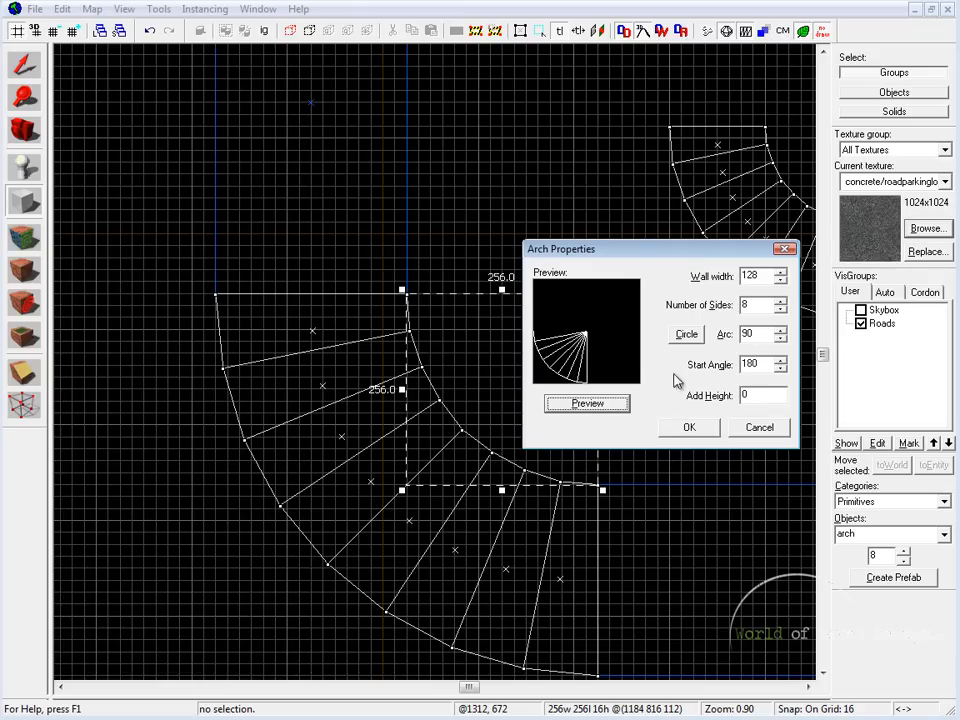
pyautogui.click(686, 429)
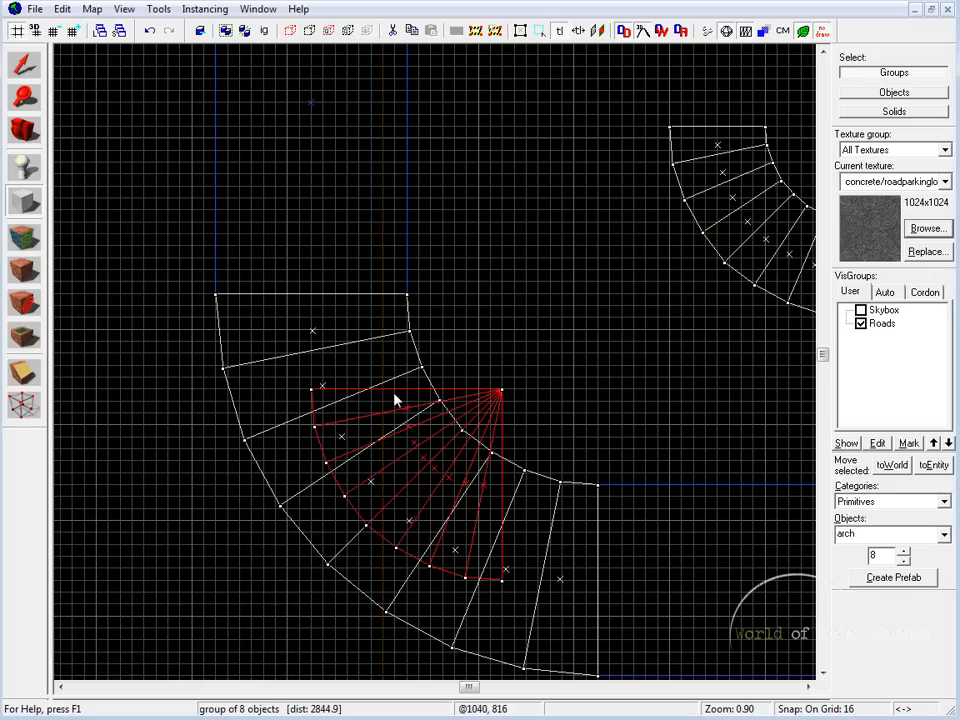
# Step: Move the fan-shaped arch so its curved edge lines up with the road's inner curve
pyautogui.click(24, 67)
pyautogui.moveTo(458, 499); pyautogui.dragTo(547, 397)
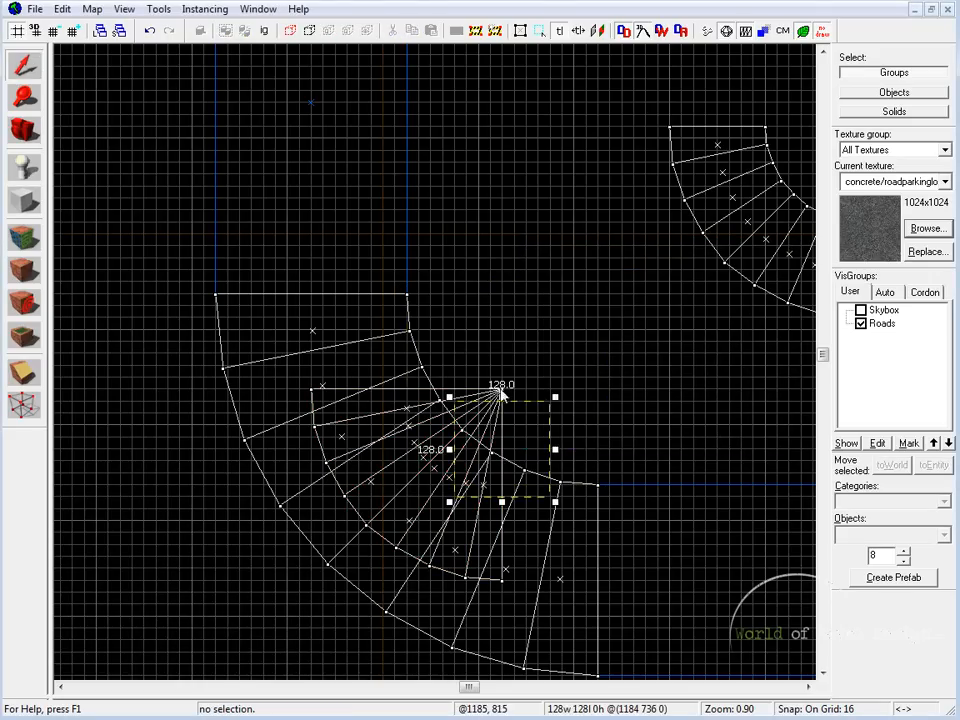
pyautogui.click(506, 395)
pyautogui.moveTo(471, 420); pyautogui.dragTo(568, 325)
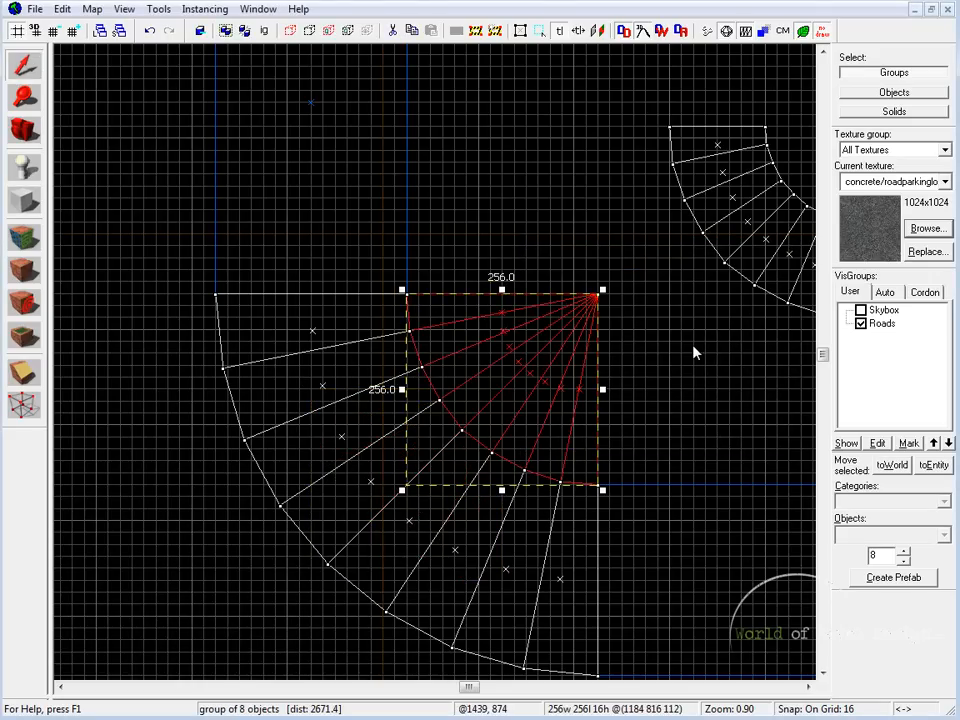
# Step: Examine in 3D how the fan-shaped ground piece fills the inside of the road bend, checking it against the road piece
pyautogui.hotkey('shift', 'z')
pyautogui.hotkey('shift', 'z')
pyautogui.press('z')
pyautogui.press('z')
pyautogui.click(429, 325)
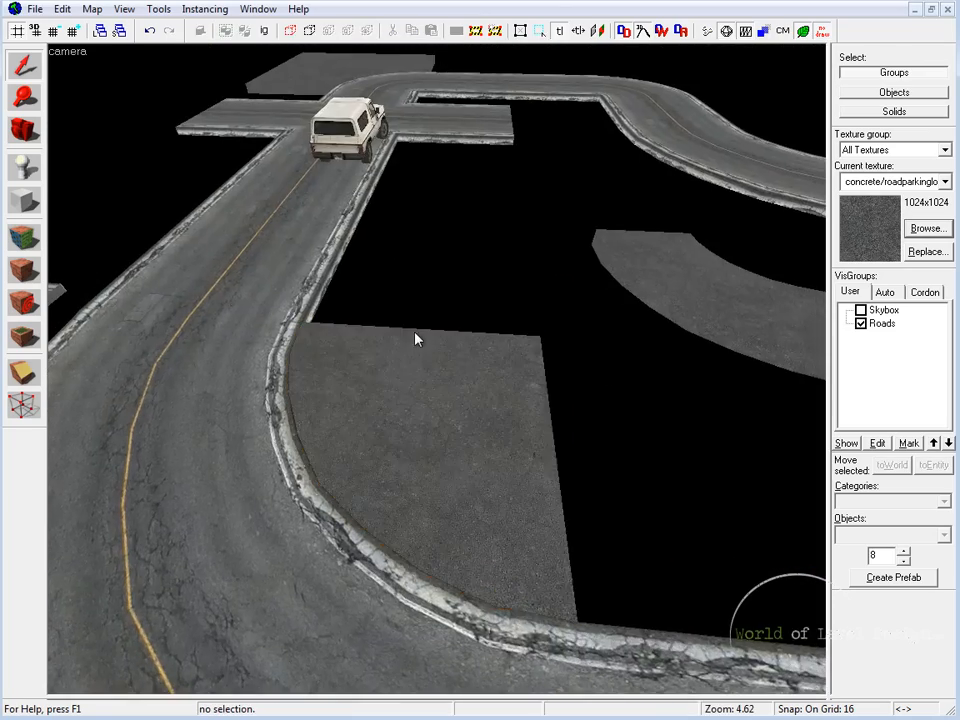
pyautogui.press('z')
pyautogui.click(437, 374)
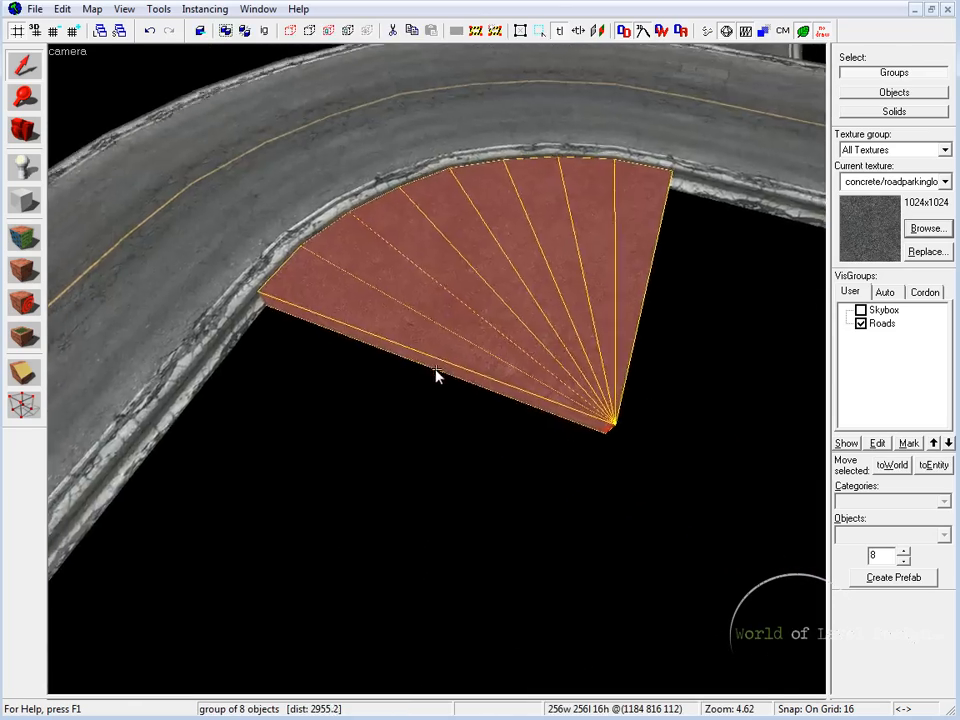
pyautogui.press('s')
pyautogui.press('z')
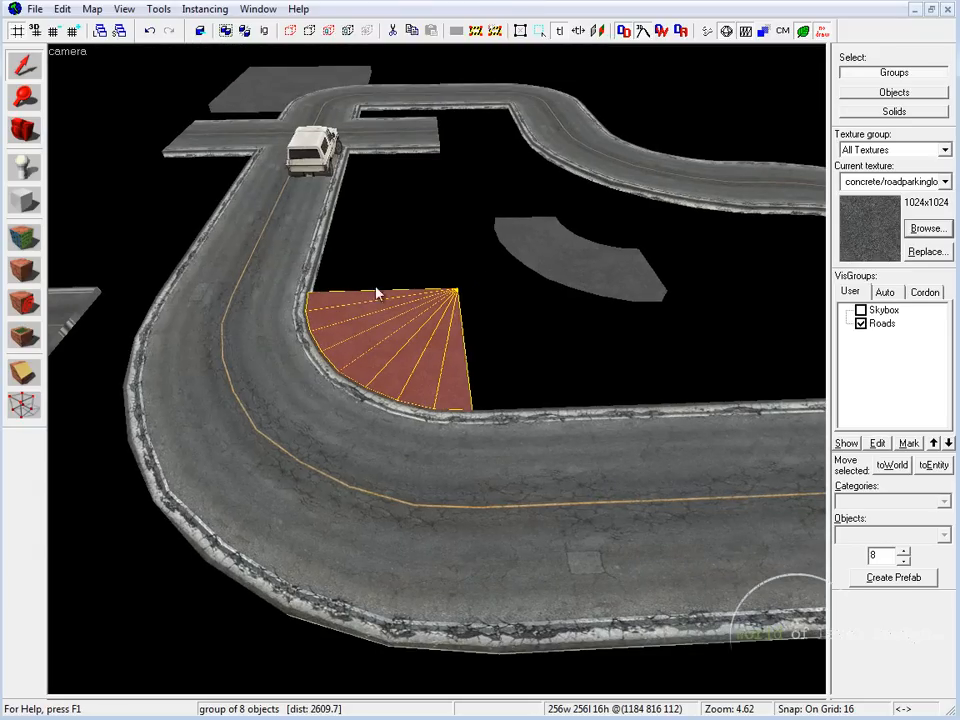
pyautogui.click(270, 331)
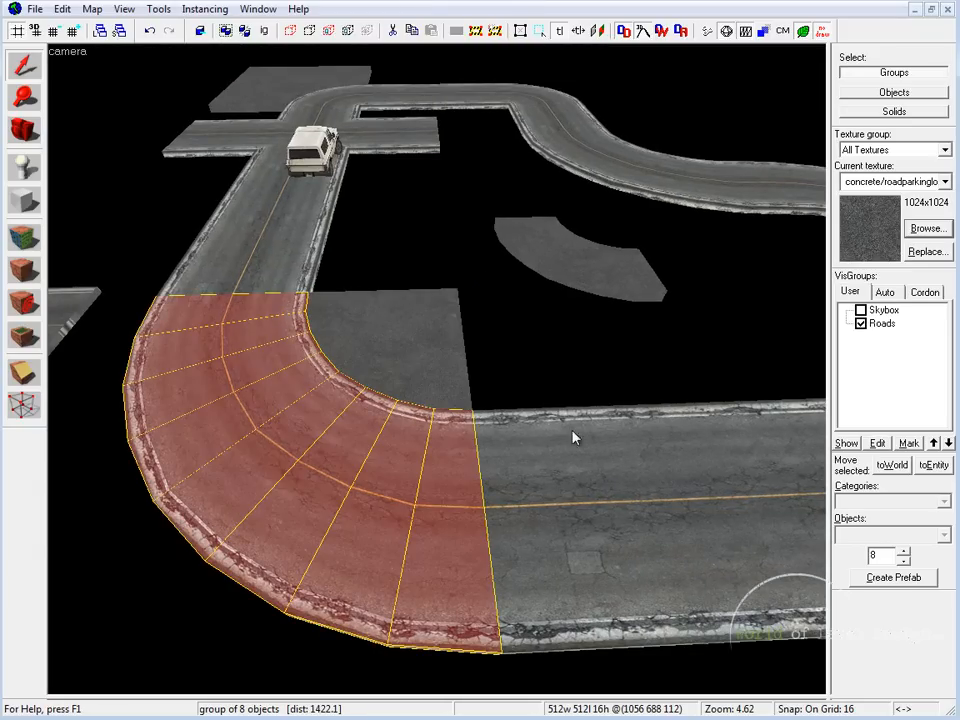
# Step: Raise the top of the fan-shaped ground piece by 8 units to a height of 24 units
pyautogui.click(351, 298)
pyautogui.hotkey('shift', 'z')
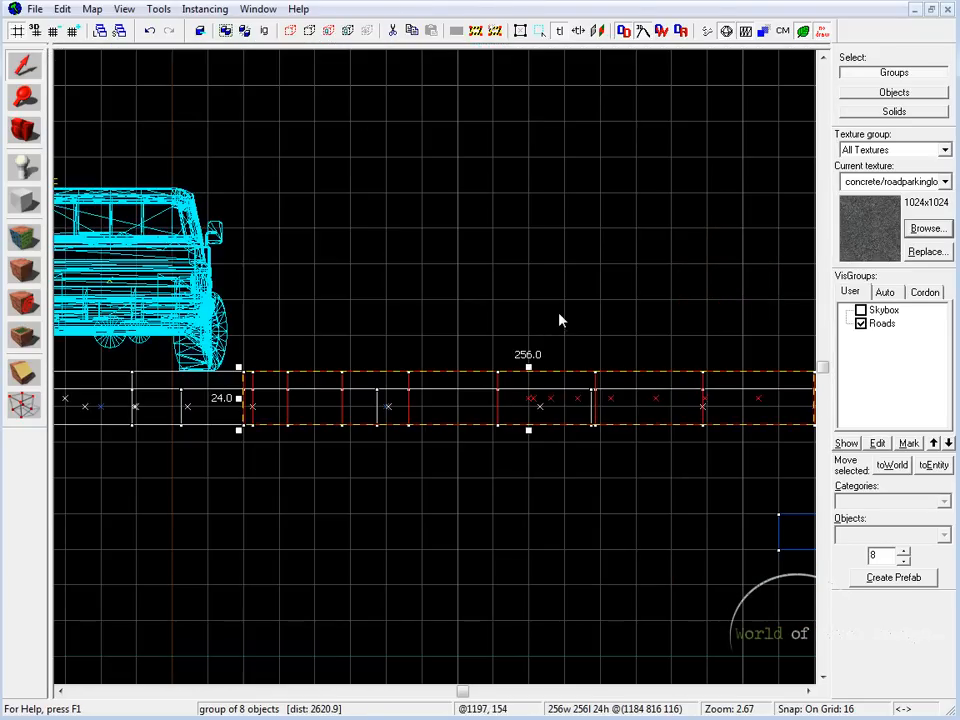
pyautogui.hotkey('shift', 'z')
pyautogui.hotkey('shift', 'z')
pyautogui.press('w')
pyautogui.press('s')
# Step: Try to raise the top of the fan-shaped ground piece far above the road
pyautogui.hotkey('shift', 'z')
pyautogui.hotkey('shift', 'z')
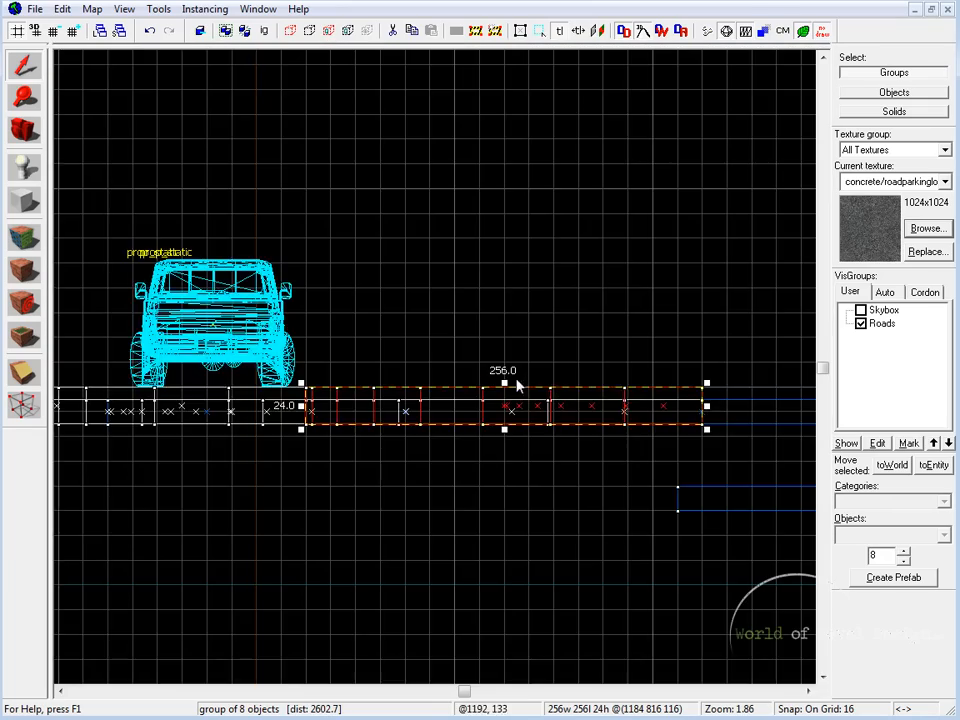
pyautogui.moveTo(517, 476)
pyautogui.mouseDown()
pyautogui.moveTo(544, 129)
pyautogui.moveTo(534, 81)
pyautogui.mouseUp()
pyautogui.hotkey('shift', 'z')
# Step: Raise the fan-shaped ground piece to a height of 184 units and examine the resulting wall along the road bend in 3D
pyautogui.hotkey('shift', 'z')
pyautogui.hotkey('ctrl', 'z')
pyautogui.hotkey('shift', 'z')
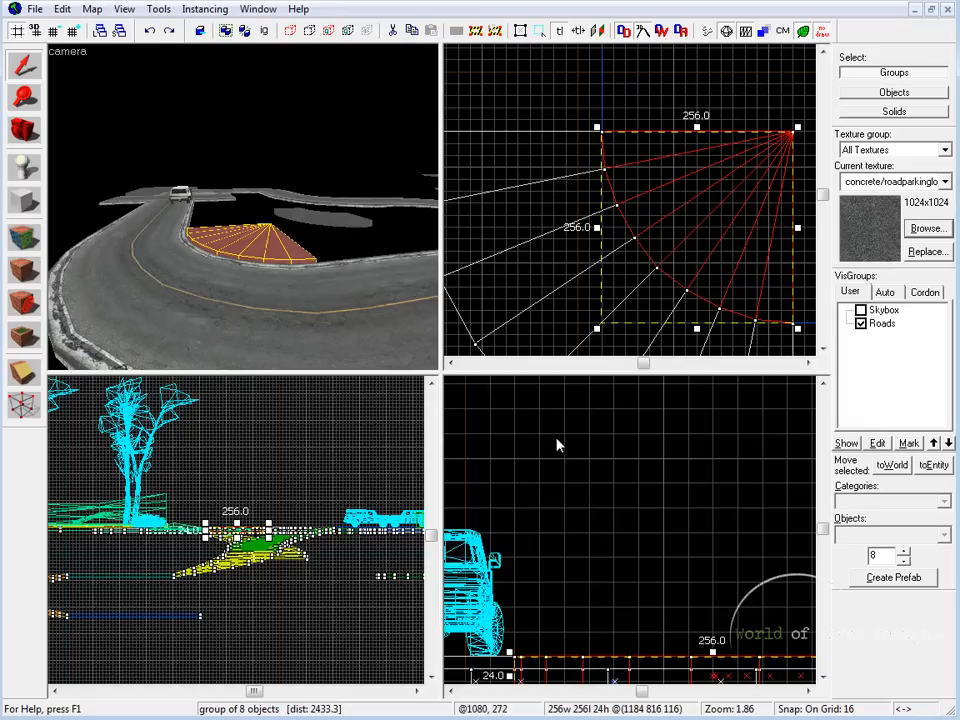
pyautogui.scroll(-1, 697, 597)
pyautogui.moveTo(708, 606); pyautogui.dragTo(697, 562, button='middle')
pyautogui.moveTo(685, 586); pyautogui.dragTo(703, 381)
pyautogui.hotkey('shift', 'z')
pyautogui.press('z')
pyautogui.press('w')
pyautogui.press('s')
pyautogui.press('d')
pyautogui.press('z')
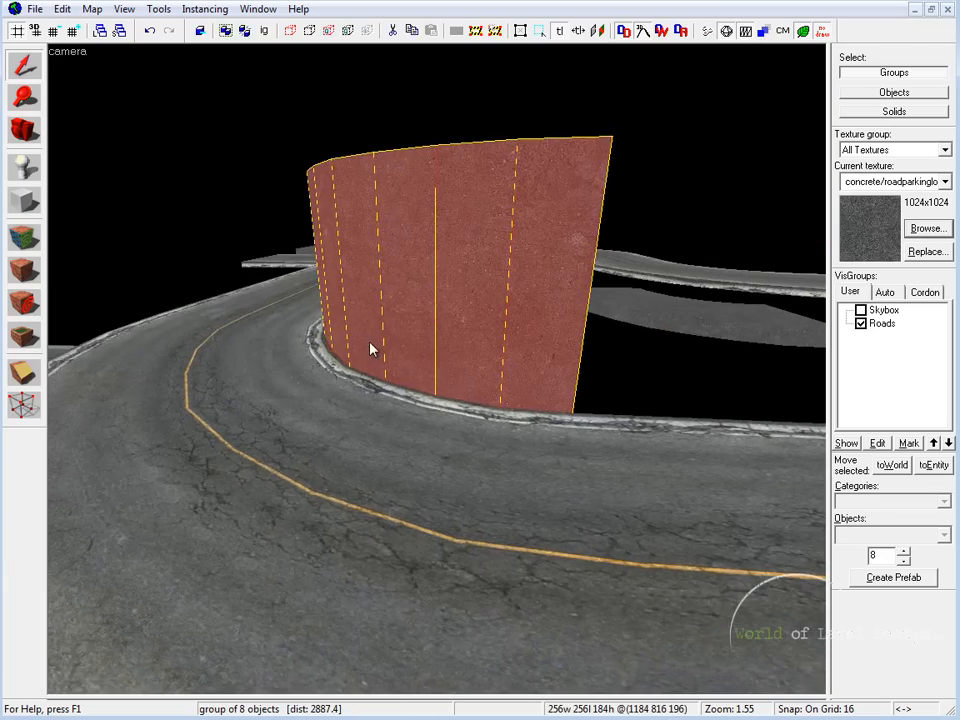
pyautogui.press('z')
pyautogui.press('d')
pyautogui.press('s')
pyautogui.press('z')
# Step: Bring the open curved ground piece, 24 units high, back inside the road bend and examine it in 3D
pyautogui.hotkey('shift', 'z')
pyautogui.hotkey('ctrl', 'z')
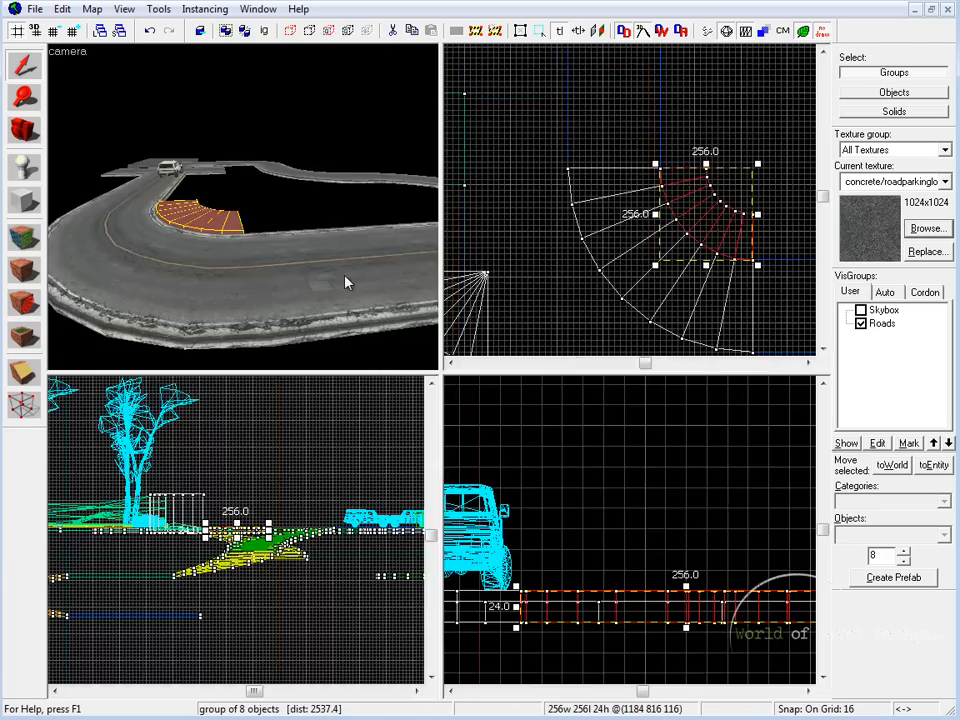
pyautogui.hotkey('shift', 'z')
pyautogui.press('z')
pyautogui.press('w')
pyautogui.press('s')
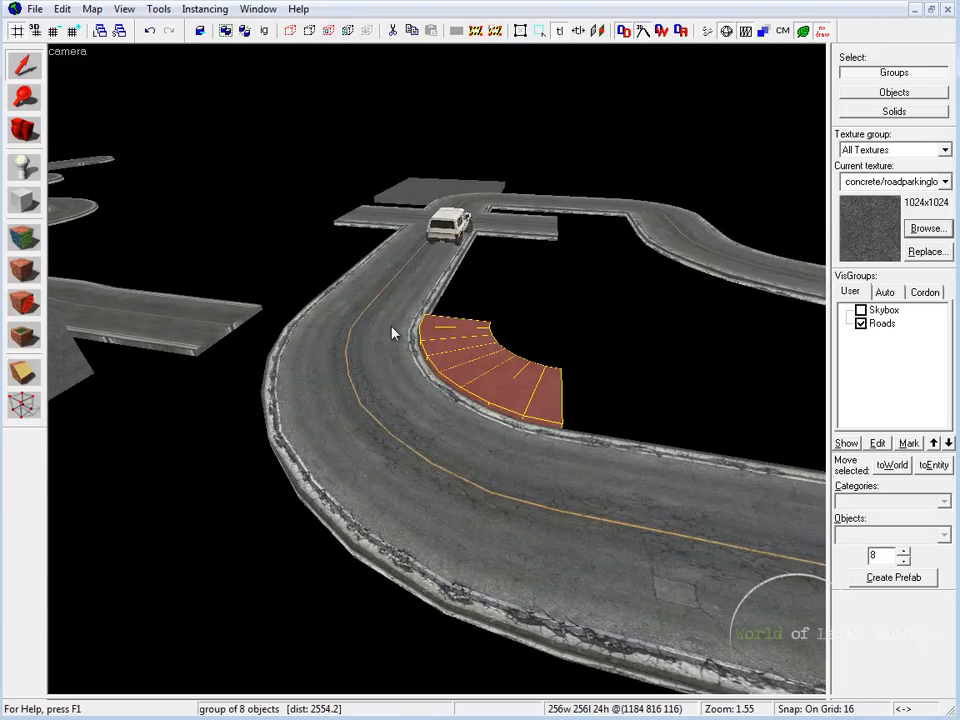
pyautogui.click(364, 322)
pyautogui.click(585, 327)
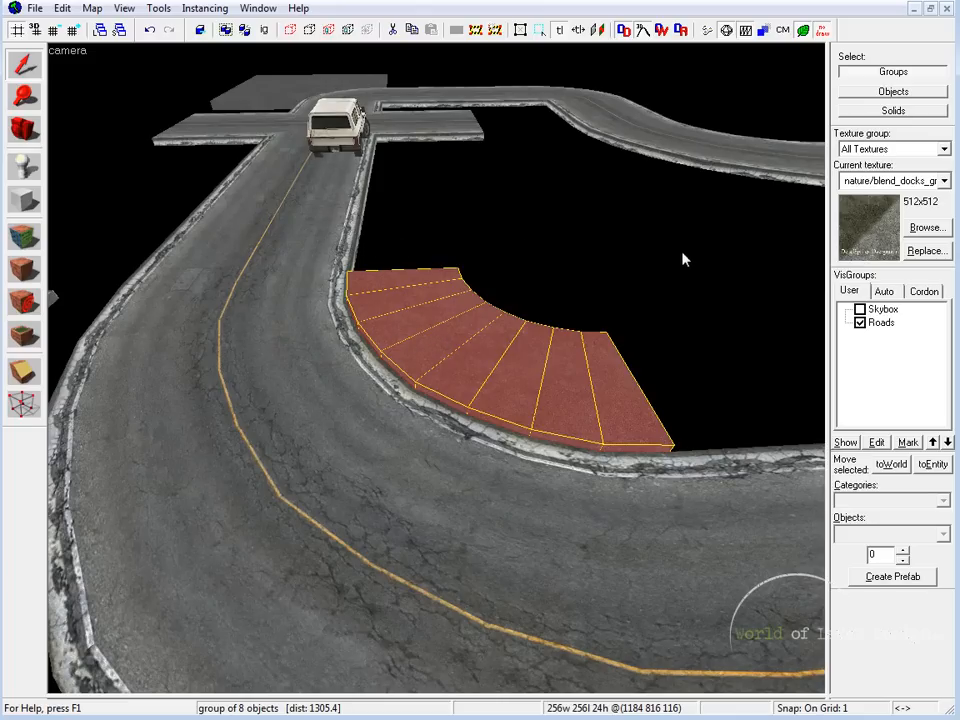
# Step: Examine the existing grassy terrain beside the other curved road, checking how it meets the road edges
pyautogui.press('z')
pyautogui.press('w')
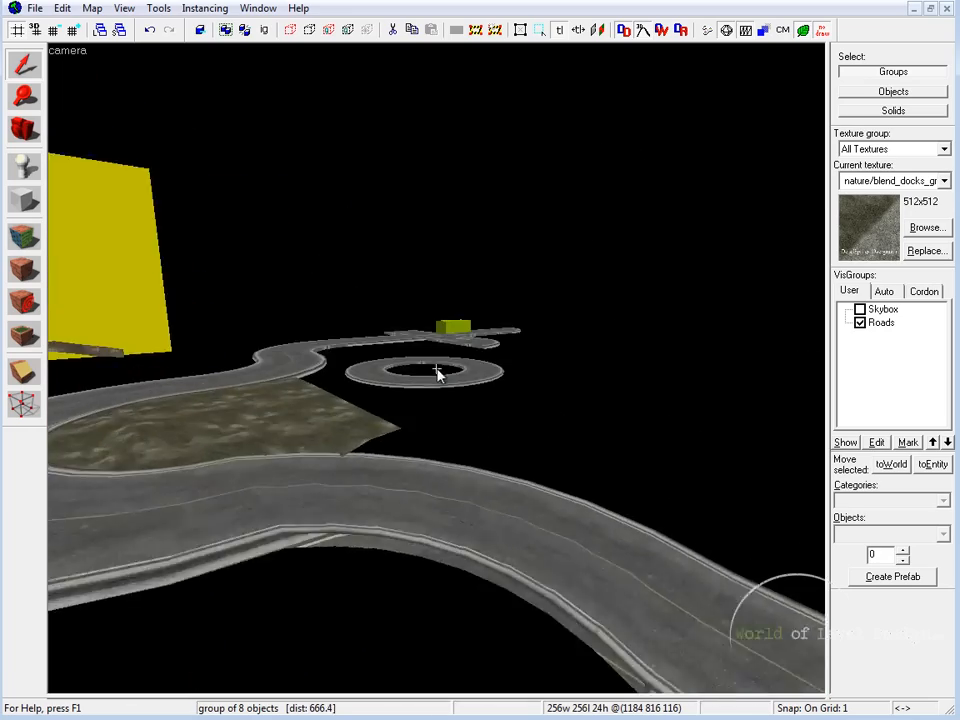
pyautogui.click(437, 372)
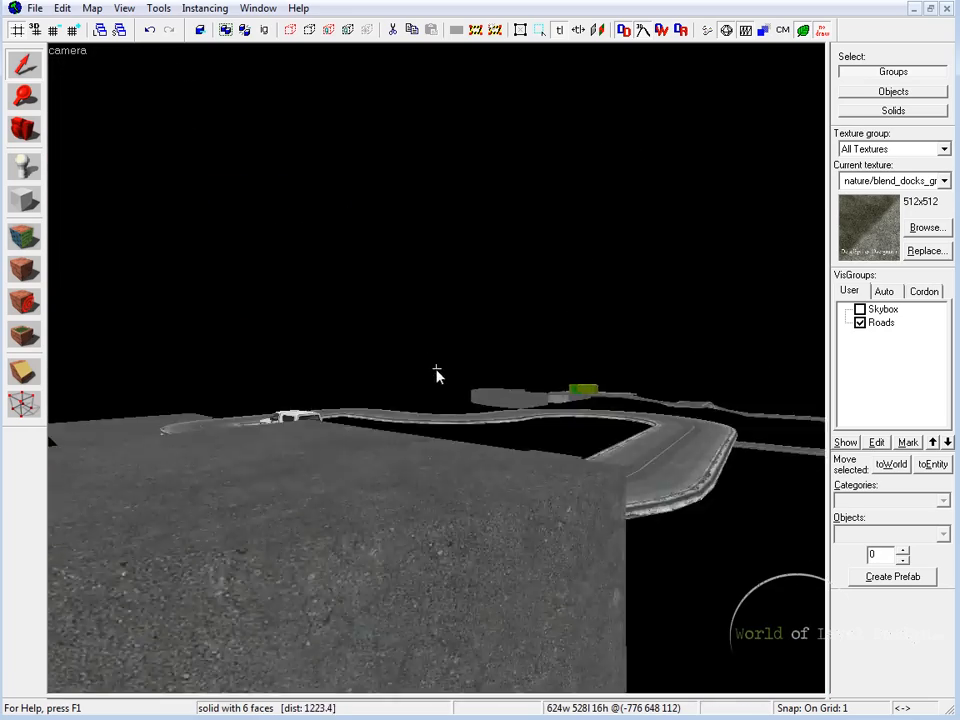
pyautogui.press('w')
pyautogui.press('s')
pyautogui.press('z')
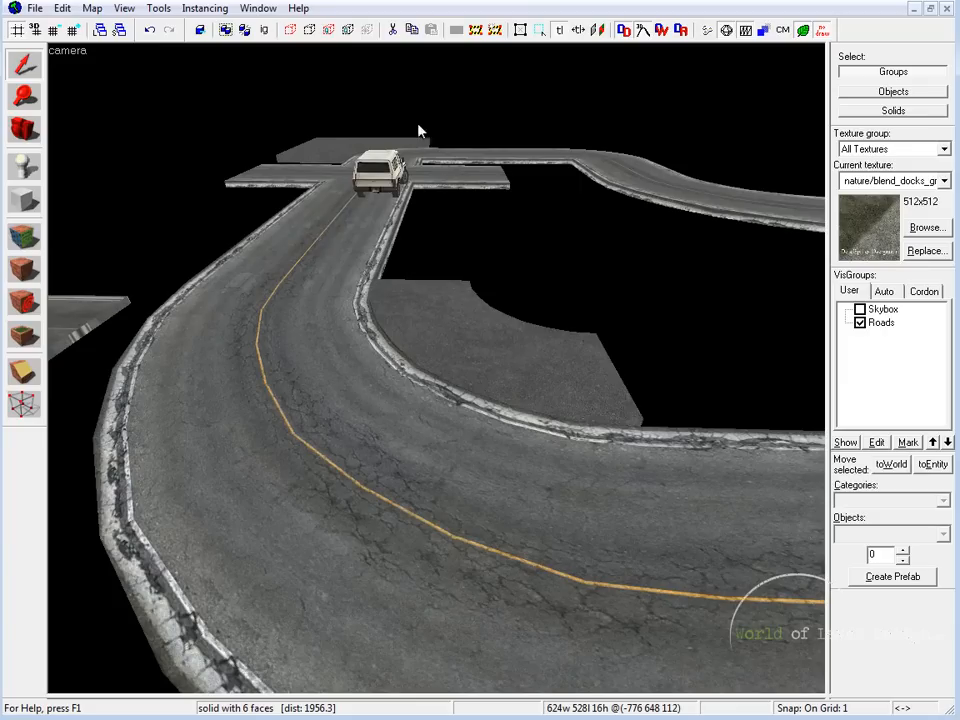
# Step: Delete the curved ground piece, and place a copy of the straight road block inside the bend, resized to 448 by 384 units
pyautogui.click(497, 314)
pyautogui.press('Delete')
pyautogui.click(459, 262)
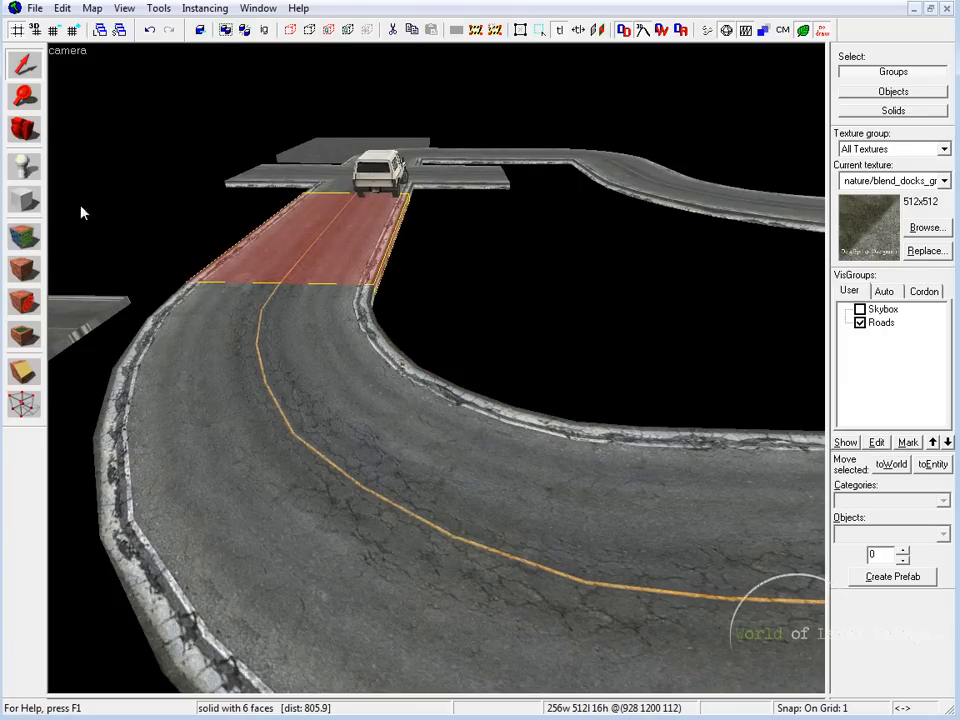
pyautogui.press('F2')
pyautogui.scroll(1, 473, 268)
pyautogui.moveTo(475, 403); pyautogui.dragTo(448, 360, button='middle')
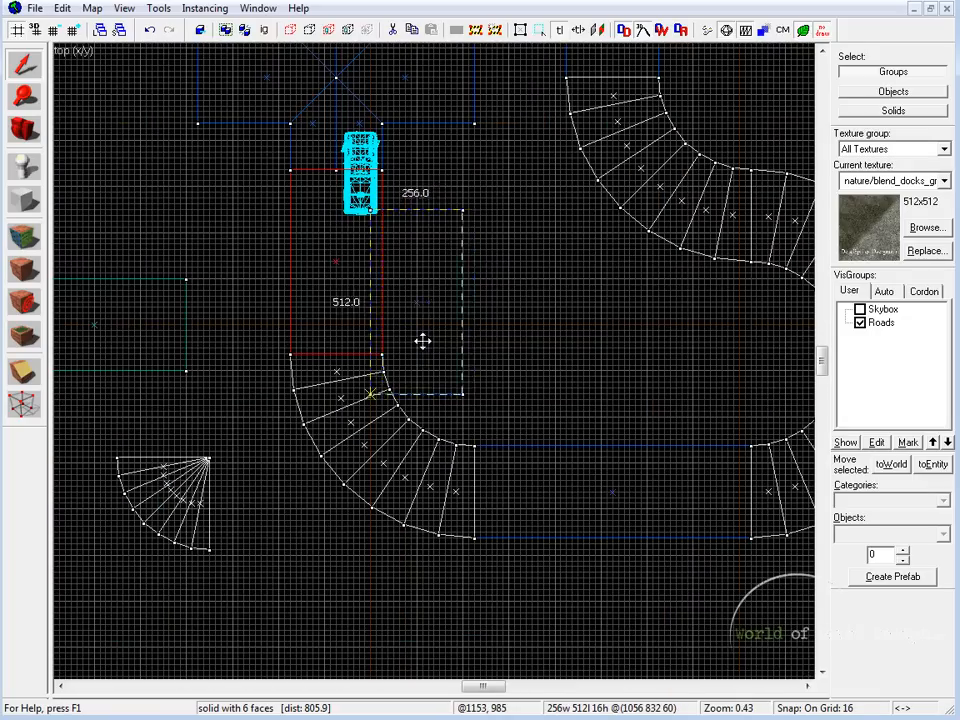
pyautogui.keyDown('shift'); pyautogui.moveTo(422, 341); pyautogui.dragTo(456, 392); pyautogui.keyUp('shift')
pyautogui.moveTo(418, 354); pyautogui.dragTo(382, 354)
pyautogui.moveTo(448, 262); pyautogui.dragTo(446, 303)
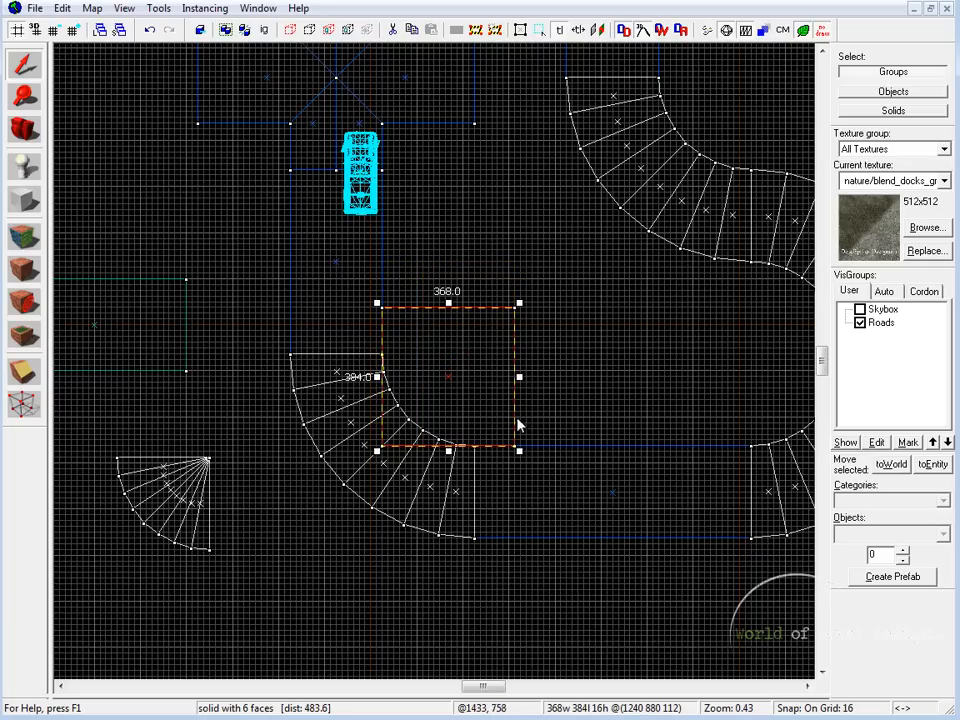
pyautogui.moveTo(521, 378); pyautogui.dragTo(548, 377)
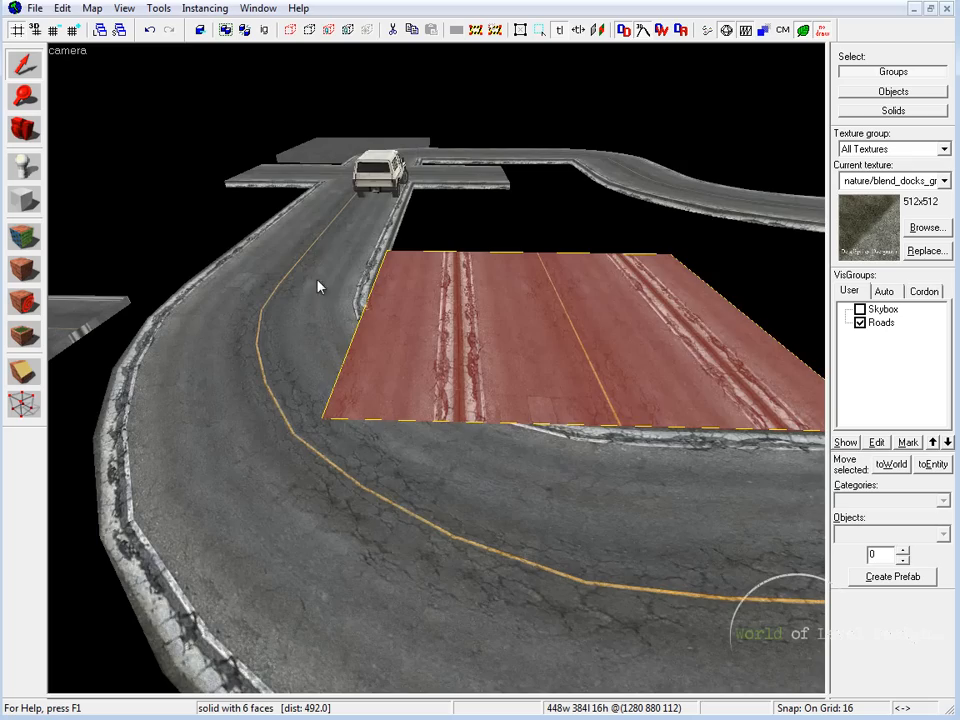
# Step: Raise the copied block inside the bend to a height of 456 units
pyautogui.press('z')
pyautogui.press('w')
pyautogui.press('z')
pyautogui.press('z')
pyautogui.press('d')
pyautogui.press('s')
pyautogui.hotkey('shift', 'z')
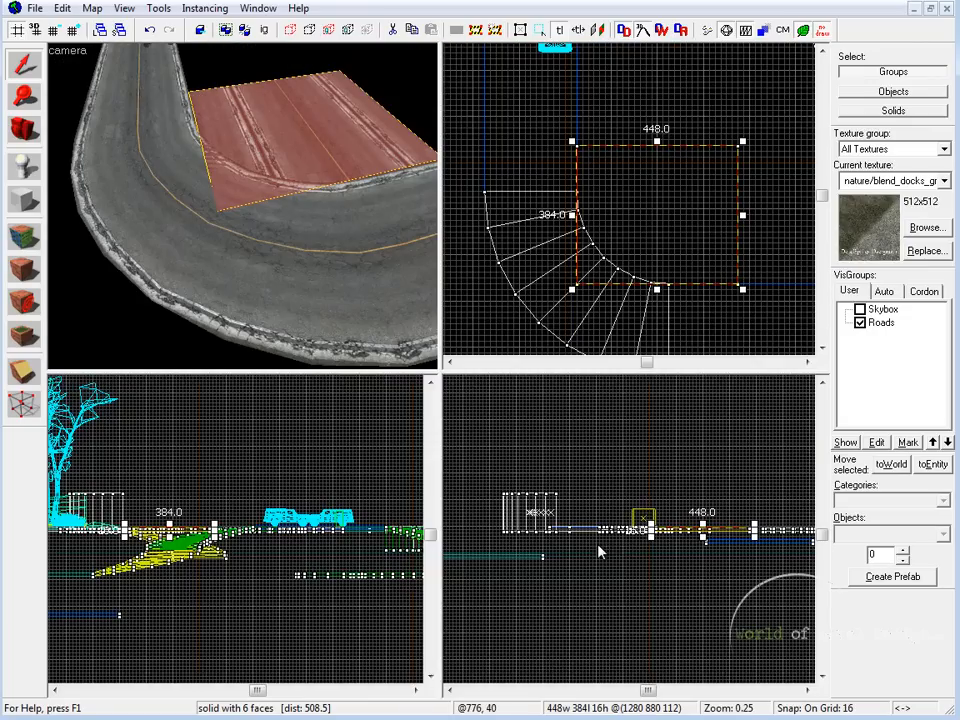
pyautogui.scroll(-3, 714, 561)
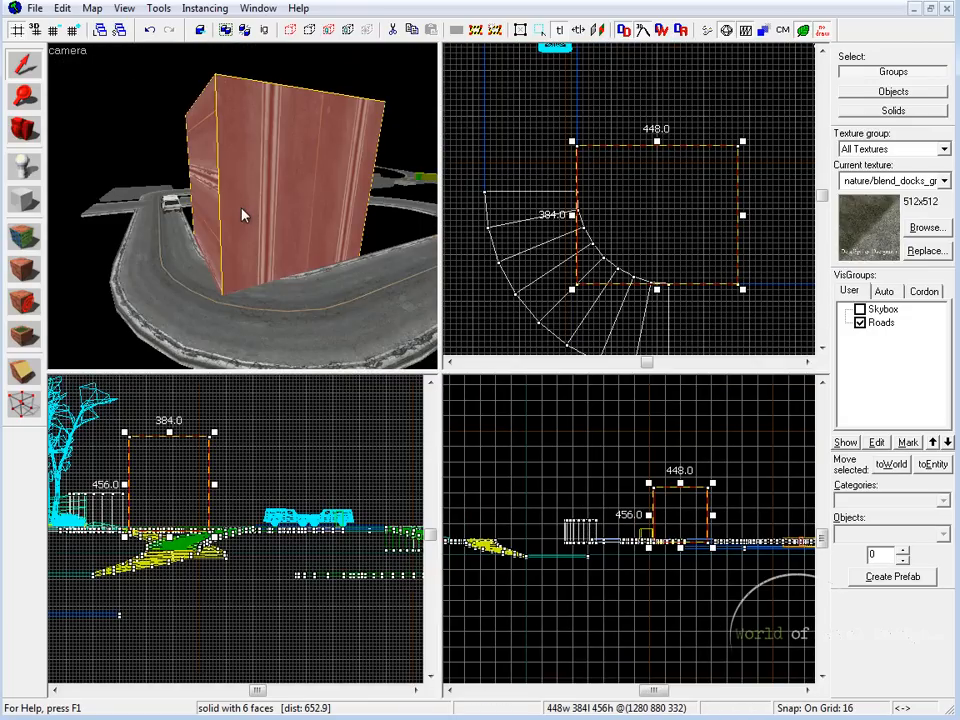
pyautogui.press('z')
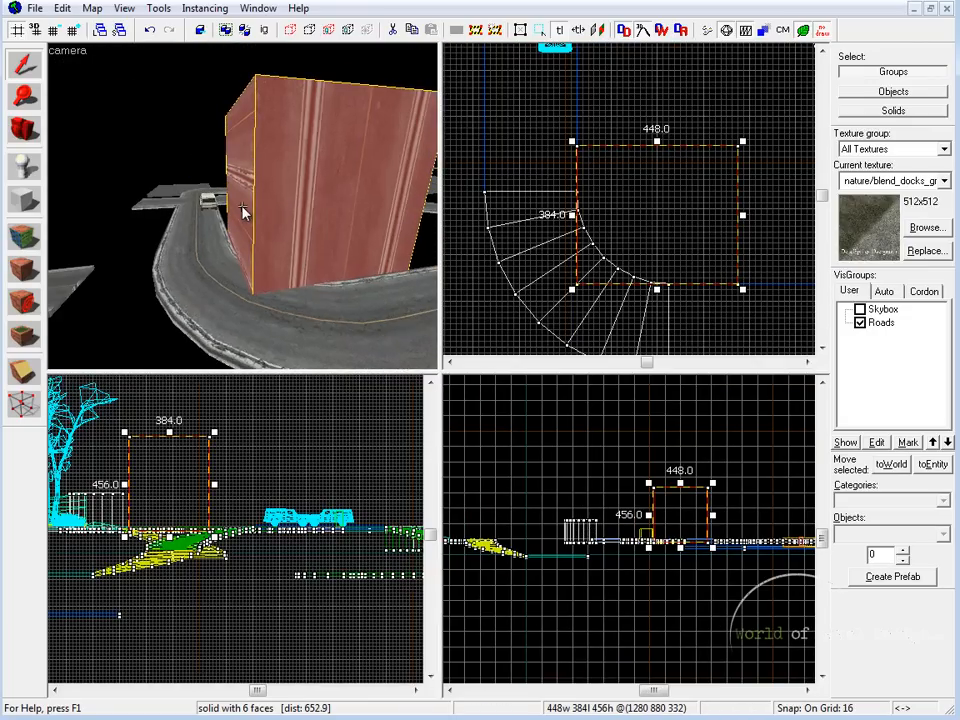
pyautogui.press('z')
# Step: Pick up the nature/blend_docks_grass_dirt texture from the existing terrain and apply it to the tall block's faces
pyautogui.click(29, 237)
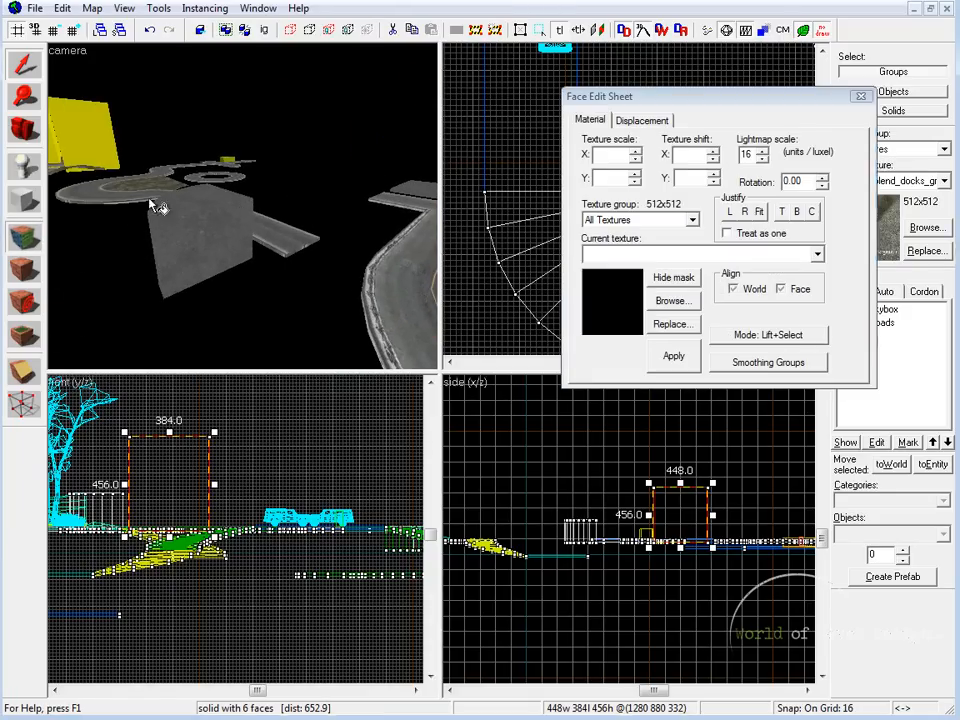
pyautogui.click(151, 185)
pyautogui.press('z')
pyautogui.press('z')
pyautogui.rightClick(219, 189)
pyautogui.rightClick(290, 185)
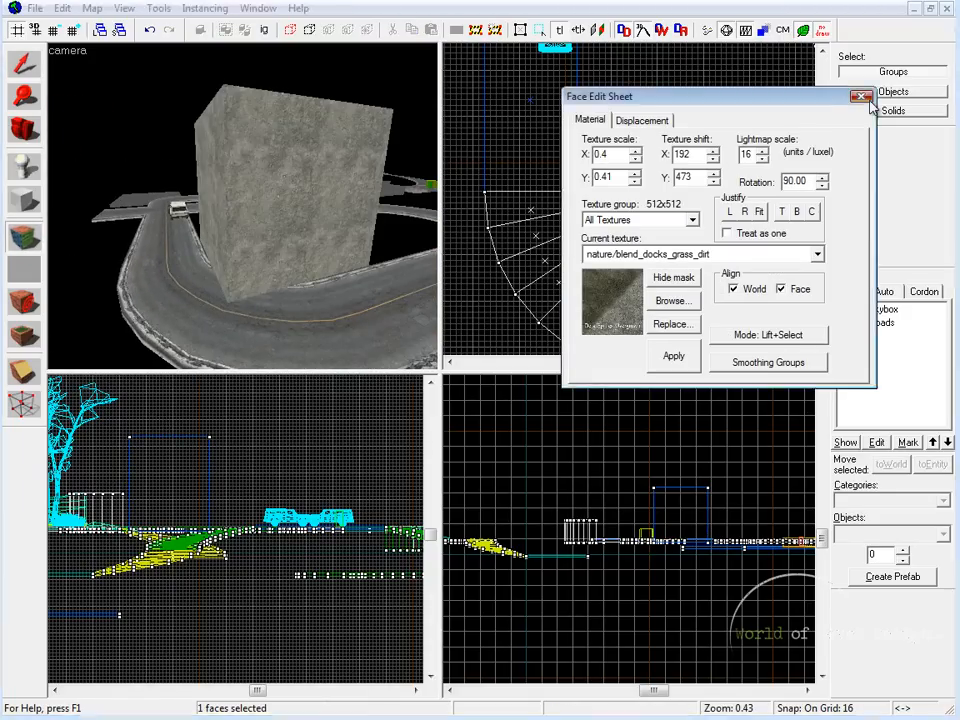
pyautogui.click(865, 98)
pyautogui.press('z')
pyautogui.hotkey('shift', 'z')
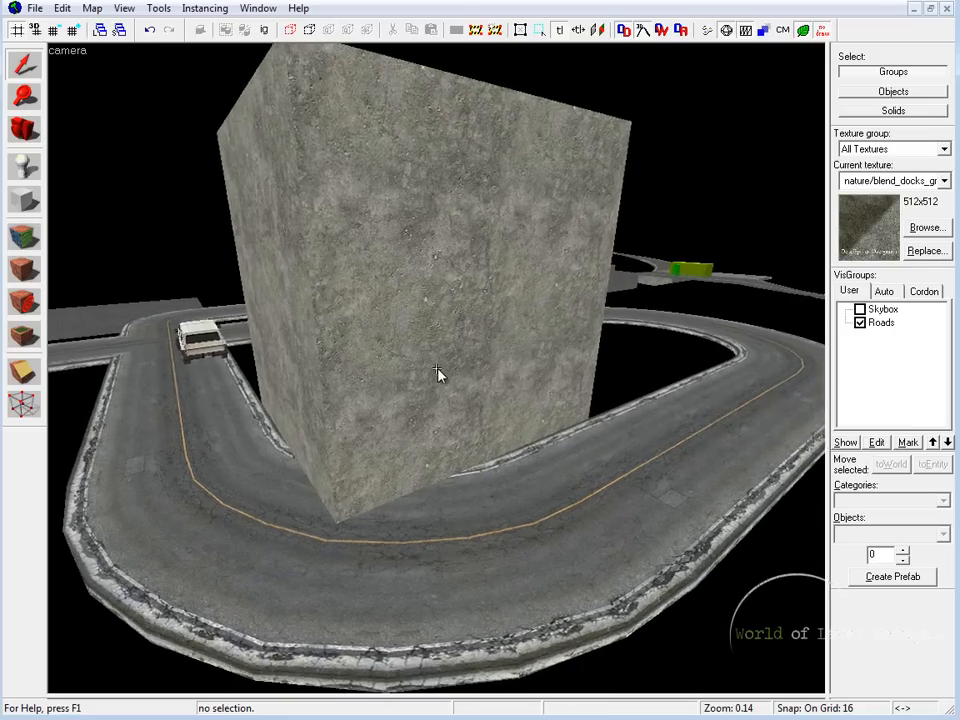
# Step: Select the tall block's two side faces that face the road bend for face editing
pyautogui.click(24, 237)
pyautogui.click(258, 248)
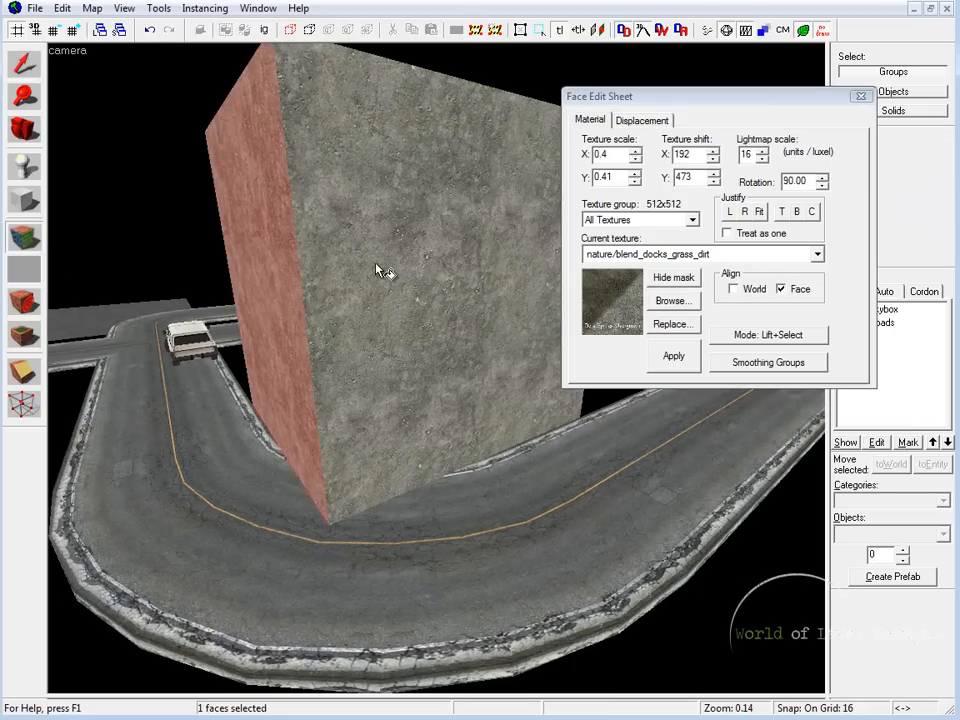
pyautogui.press('z')
pyautogui.press('w')
pyautogui.press('s')
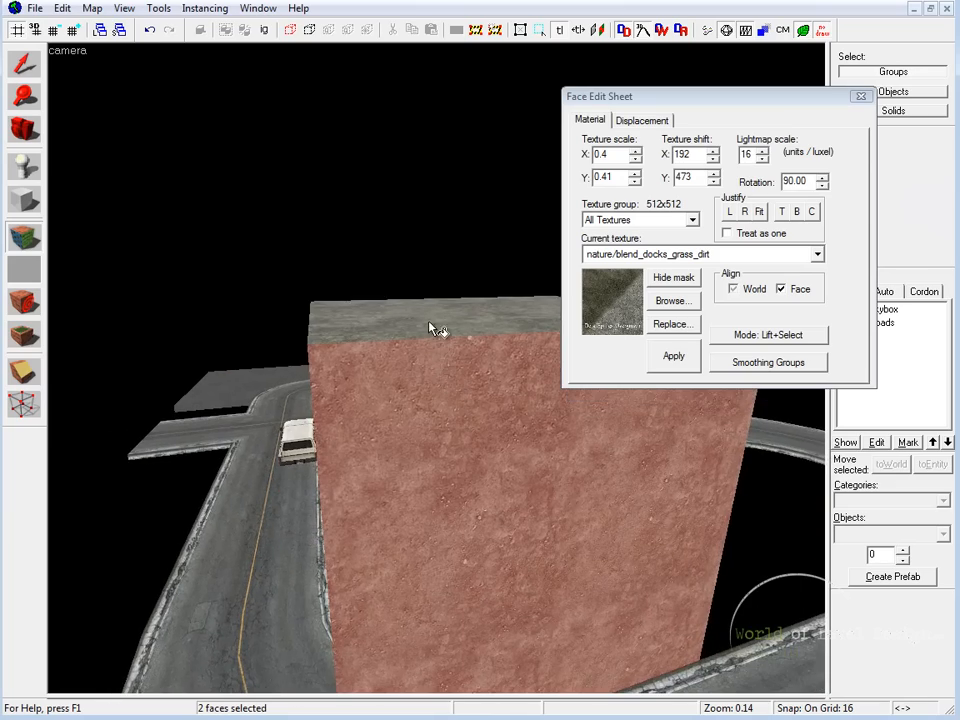
pyautogui.press('z')
pyautogui.press('w')
pyautogui.press('s')
pyautogui.press('z')
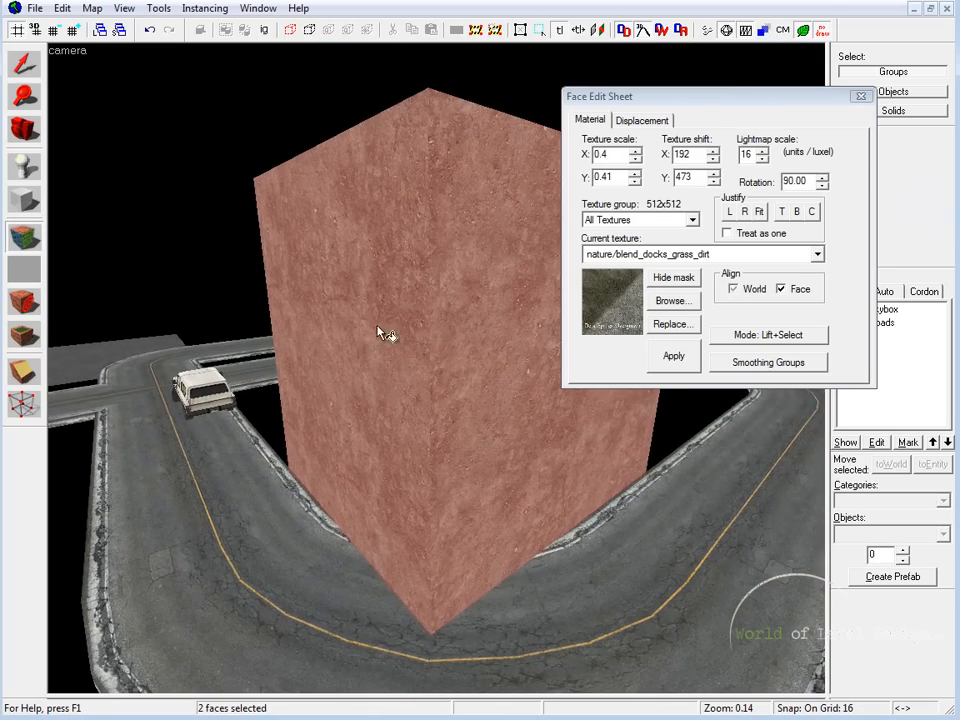
# Step: Create displacements on the two selected side faces and activate geometry painting
pyautogui.press('z')
pyautogui.press('d')
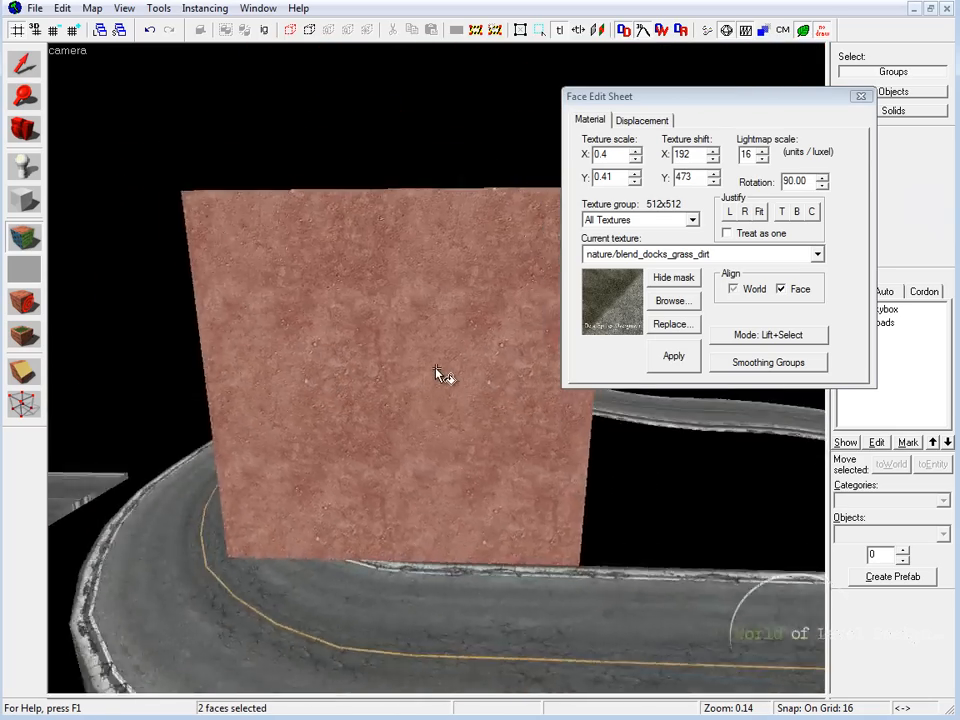
pyautogui.press('a')
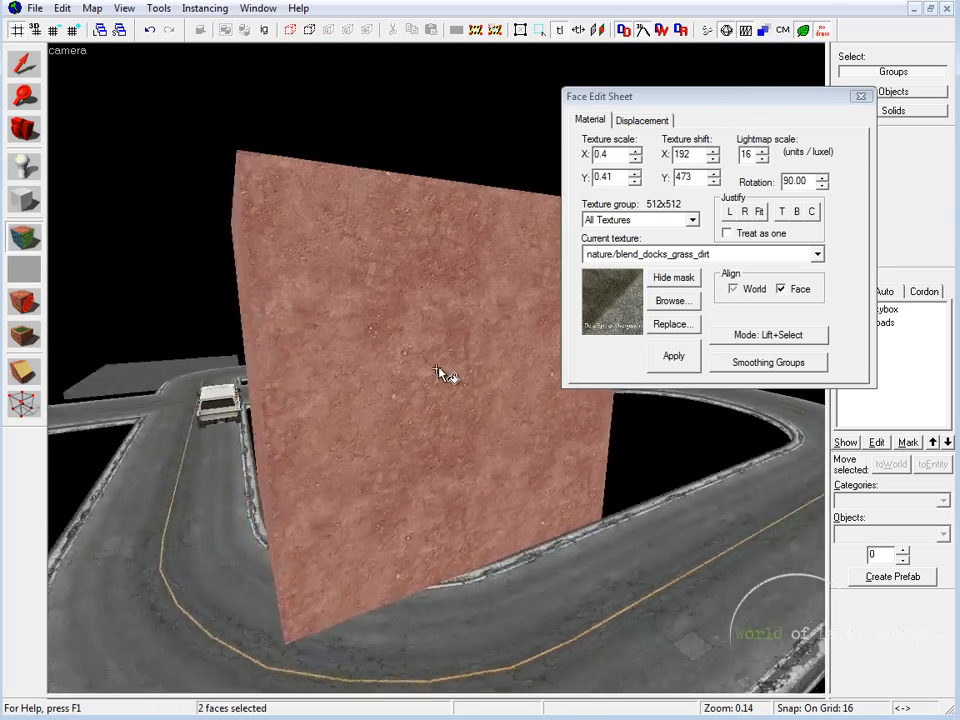
pyautogui.press('z')
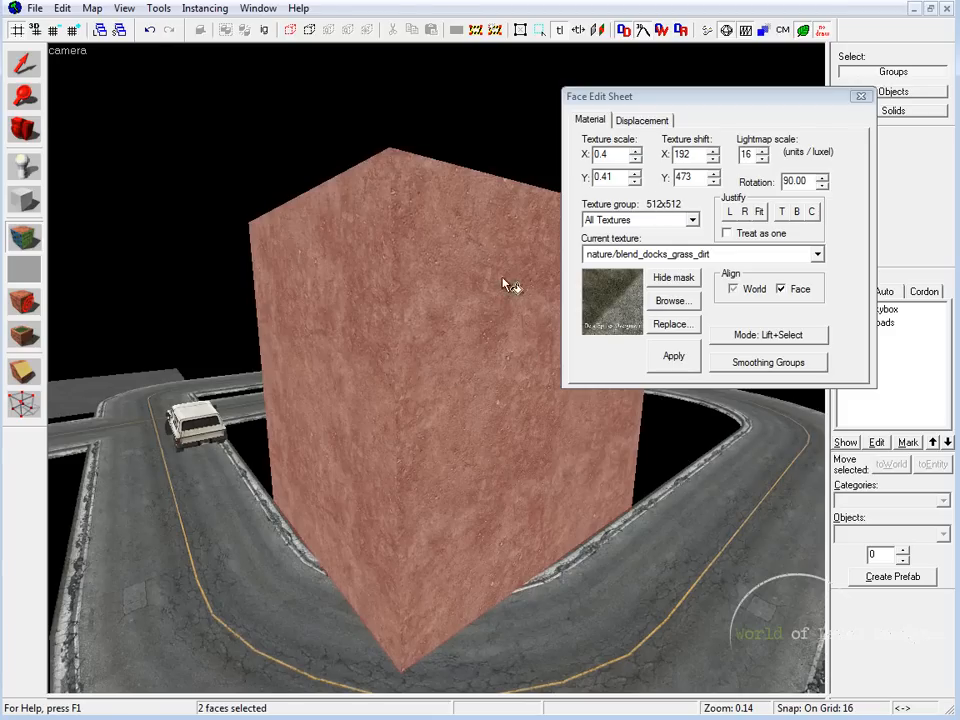
pyautogui.click(641, 119)
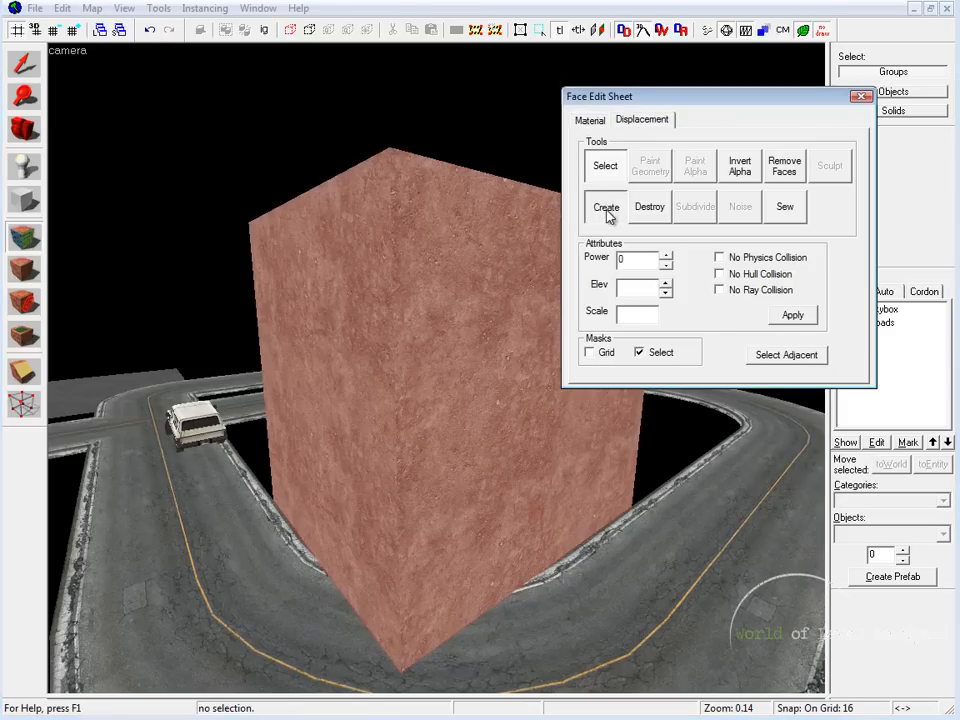
pyautogui.click(605, 210)
pyautogui.click(695, 260)
pyautogui.click(649, 175)
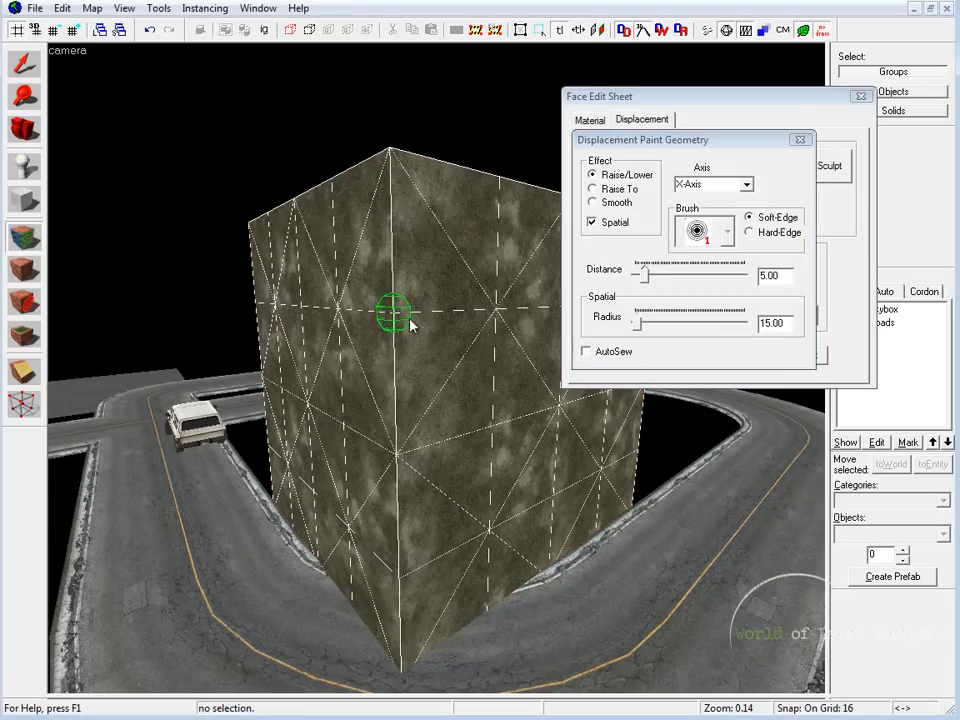
# Step: Paint the vertices on the block's front corner edge with the Raise/Lower brush to pull the corner back from the road
pyautogui.press('z')
pyautogui.press('d')
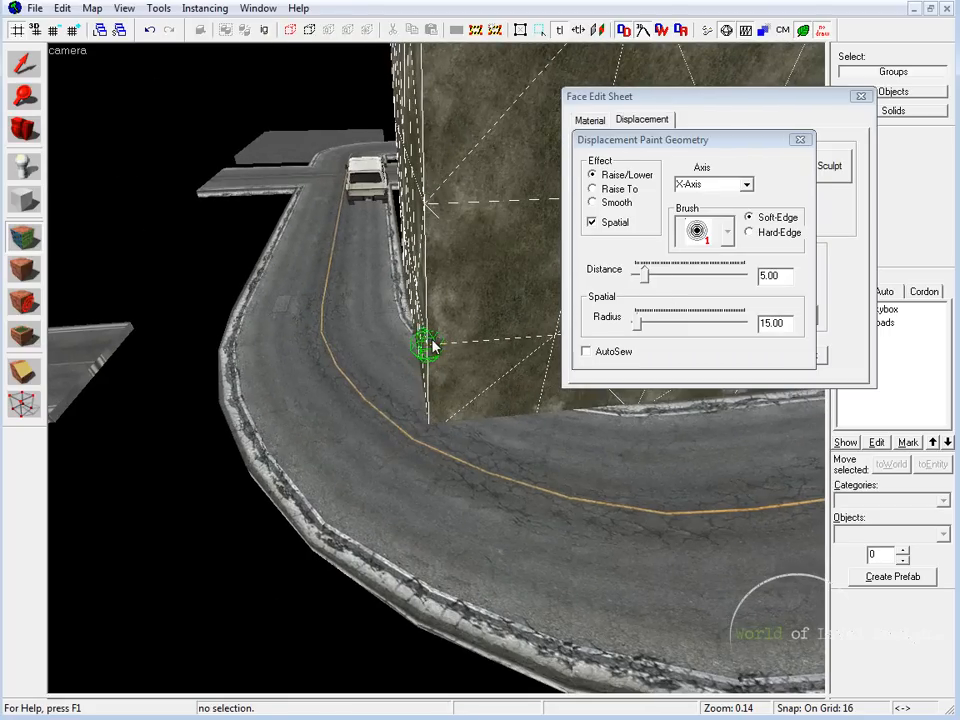
pyautogui.click(747, 187)
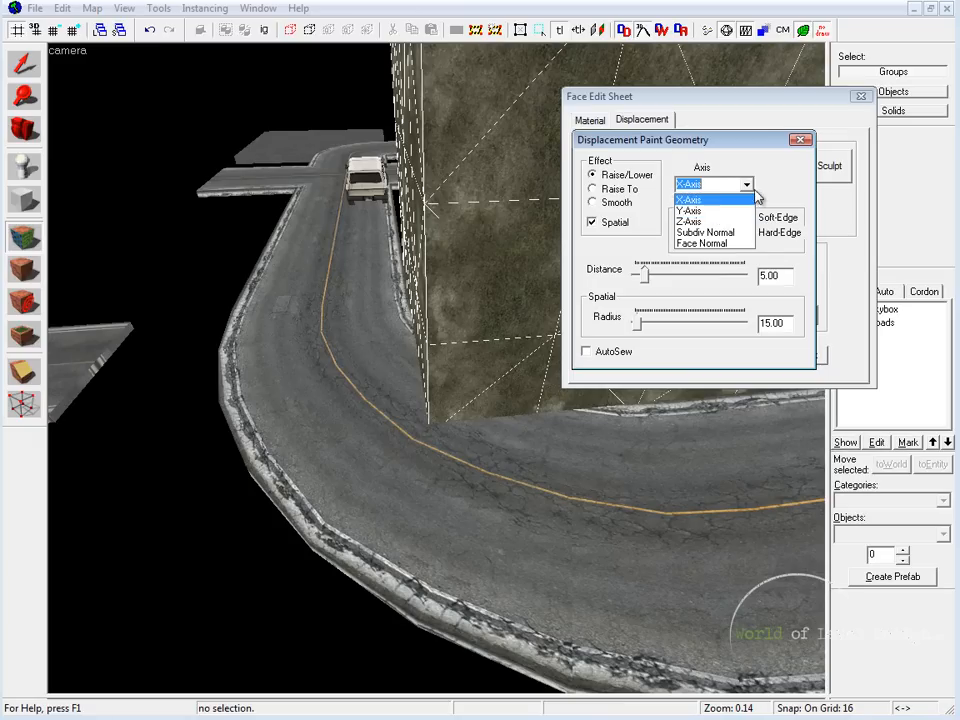
pyautogui.click(750, 189)
pyautogui.moveTo(432, 345)
pyautogui.mouseDown()
pyautogui.moveTo(452, 418)
pyautogui.moveTo(446, 454)
pyautogui.moveTo(540, 446)
pyautogui.moveTo(476, 450)
pyautogui.moveTo(435, 356)
pyautogui.moveTo(452, 348)
pyautogui.moveTo(436, 206)
pyautogui.moveTo(448, 230)
pyautogui.moveTo(437, 250)
pyautogui.mouseUp()
pyautogui.press('z')
pyautogui.press('w')
pyautogui.press('z')
# Step: Choose the paint axis and shift the lower displacement vertices around the corner toward the inner curb
pyautogui.click(749, 189)
pyautogui.click(749, 189)
pyautogui.click(690, 199)
pyautogui.moveTo(429, 478)
pyautogui.mouseDown()
pyautogui.moveTo(441, 465)
pyautogui.moveTo(407, 407)
pyautogui.mouseUp()
pyautogui.moveTo(548, 432); pyautogui.dragTo(523, 426)
pyautogui.moveTo(420, 413); pyautogui.dragTo(338, 405)
# Step: Shift the vertices down the displacement's upper outer edge inward along the Y-Axis to round the block's corner
pyautogui.press('z')
pyautogui.press('w')
pyautogui.press('z')
pyautogui.click(431, 247)
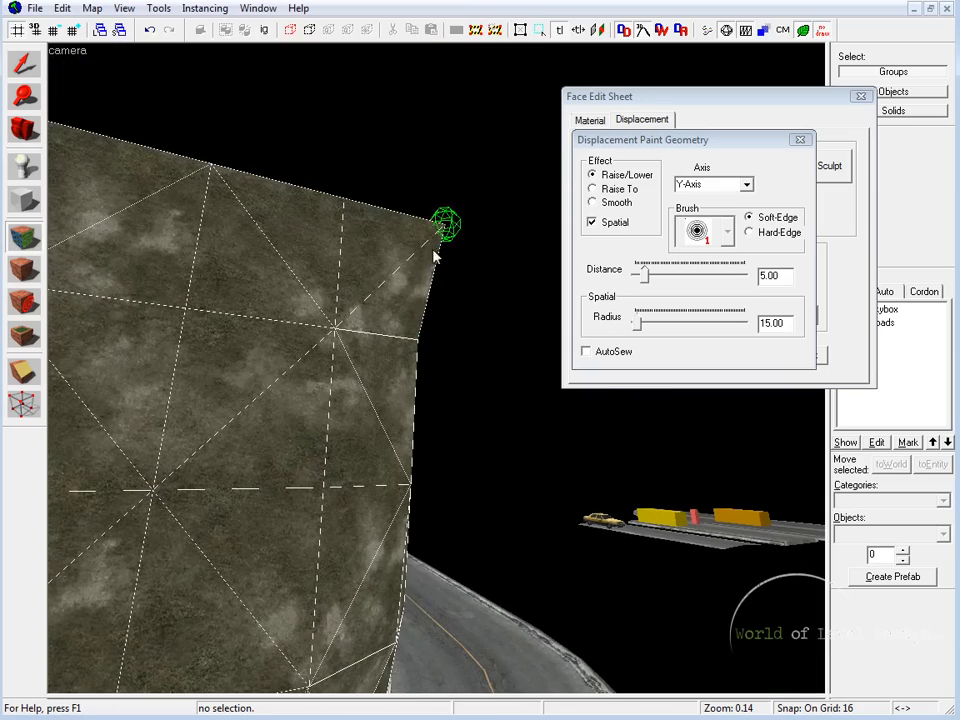
pyautogui.click(422, 242)
pyautogui.click(389, 226)
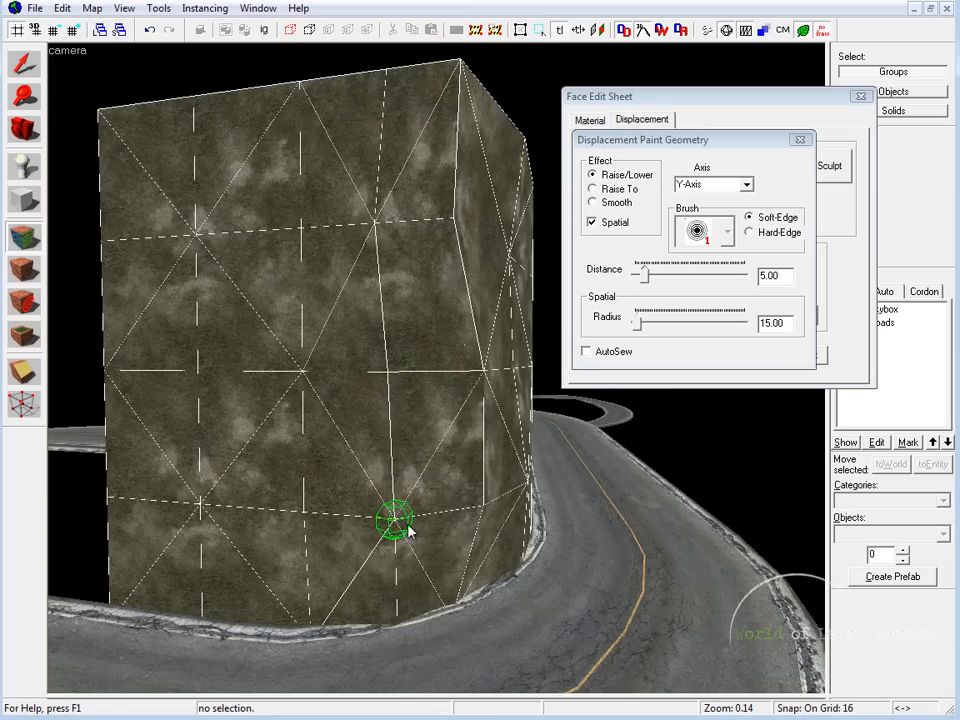
pyautogui.click(408, 526)
# Step: Adjust the vertex just below the top corner of the displacement seam along the Y-Axis
pyautogui.press('z')
pyautogui.press('w')
pyautogui.press('d')
pyautogui.press('a')
pyautogui.press('z')
pyautogui.click(402, 323)
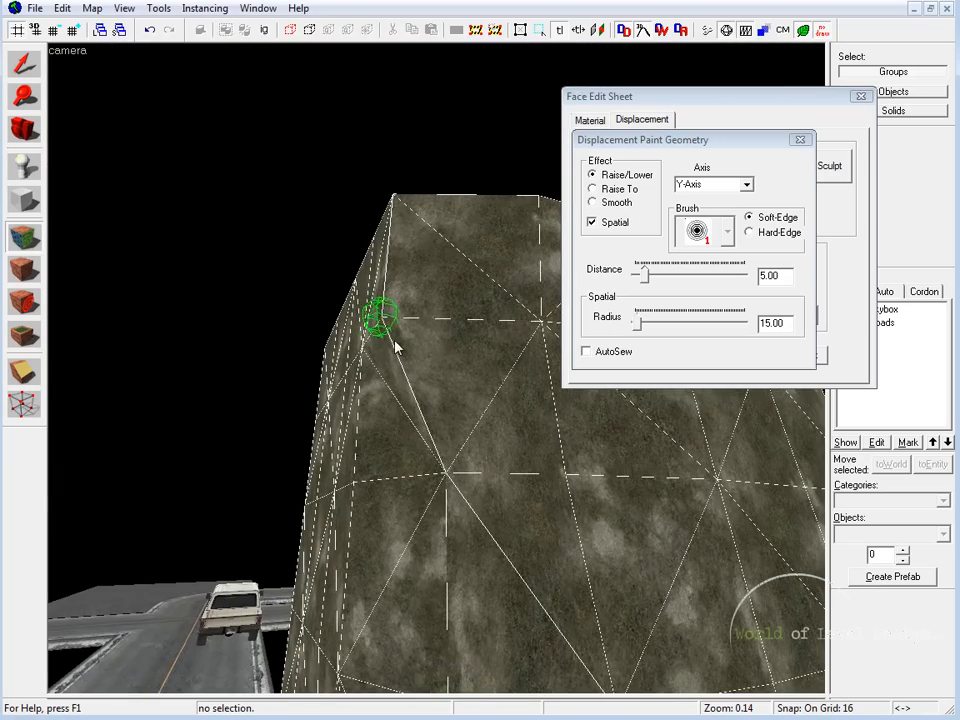
# Step: Set the paint axis to X-Axis and shift the top two vertices on the displacement seam
pyautogui.click(746, 185)
pyautogui.click(727, 200)
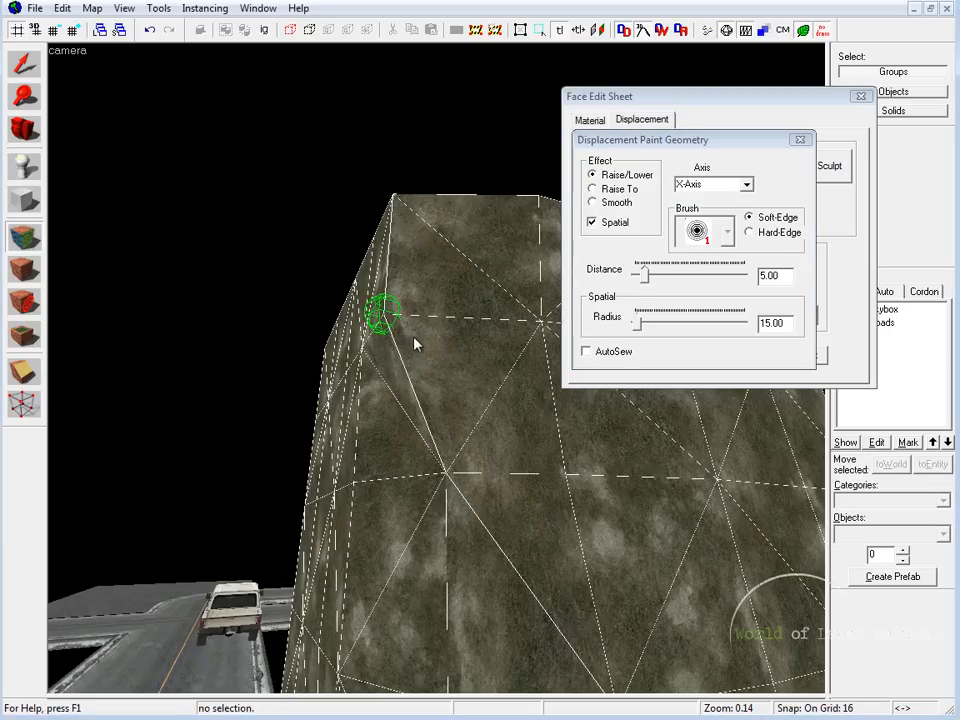
pyautogui.click(431, 221)
pyautogui.click(439, 232)
pyautogui.click(439, 233)
pyautogui.click(440, 326)
pyautogui.click(440, 325)
pyautogui.click(440, 323)
# Step: Shift a vertex on the wall above the inner curb sideways along the X-Axis
pyautogui.press('z')
pyautogui.press('d')
pyautogui.press('w')
pyautogui.press('a')
pyautogui.press('s')
pyautogui.press('z')
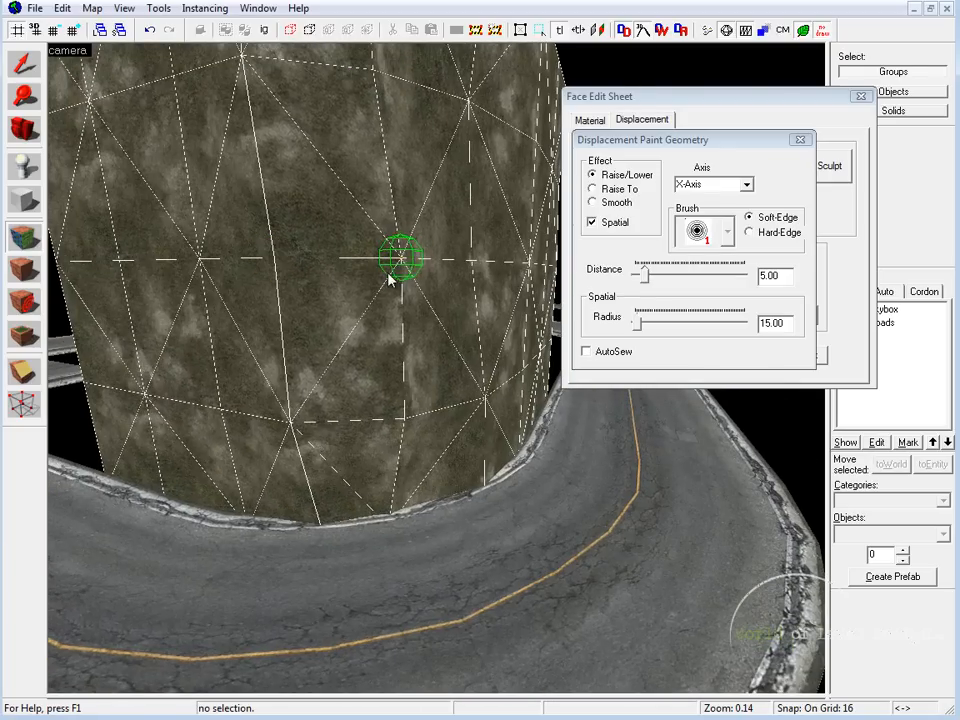
pyautogui.moveTo(396, 255); pyautogui.dragTo(452, 277)
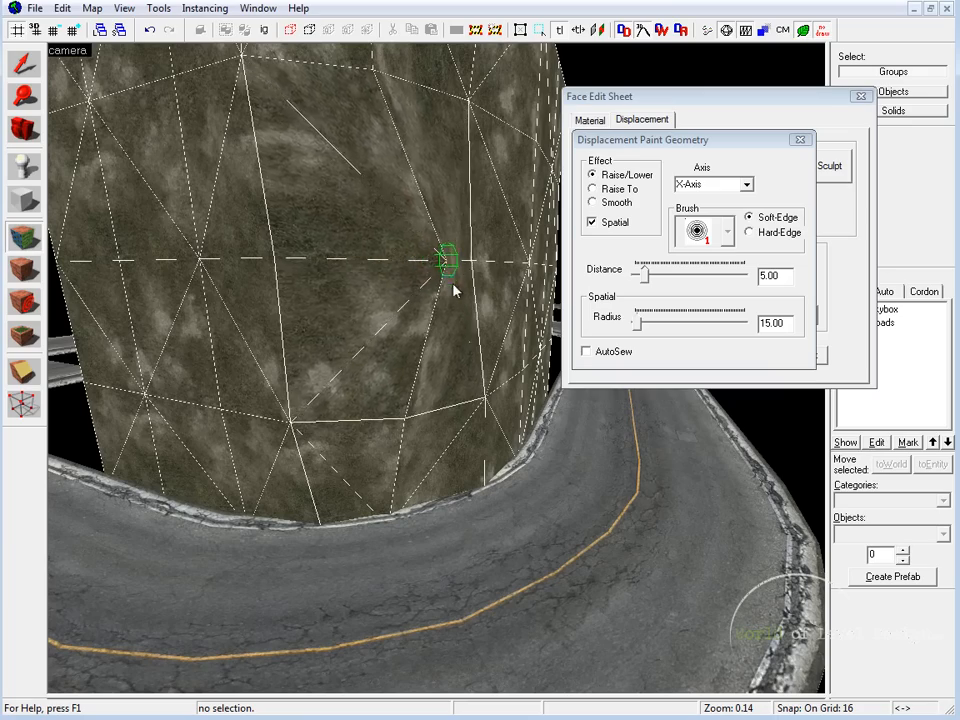
# Step: Adjust the pinched vertices at the displacement seam and on the adjoining wall along the X-Axis
pyautogui.press('z')
pyautogui.press('w')
pyautogui.press('z')
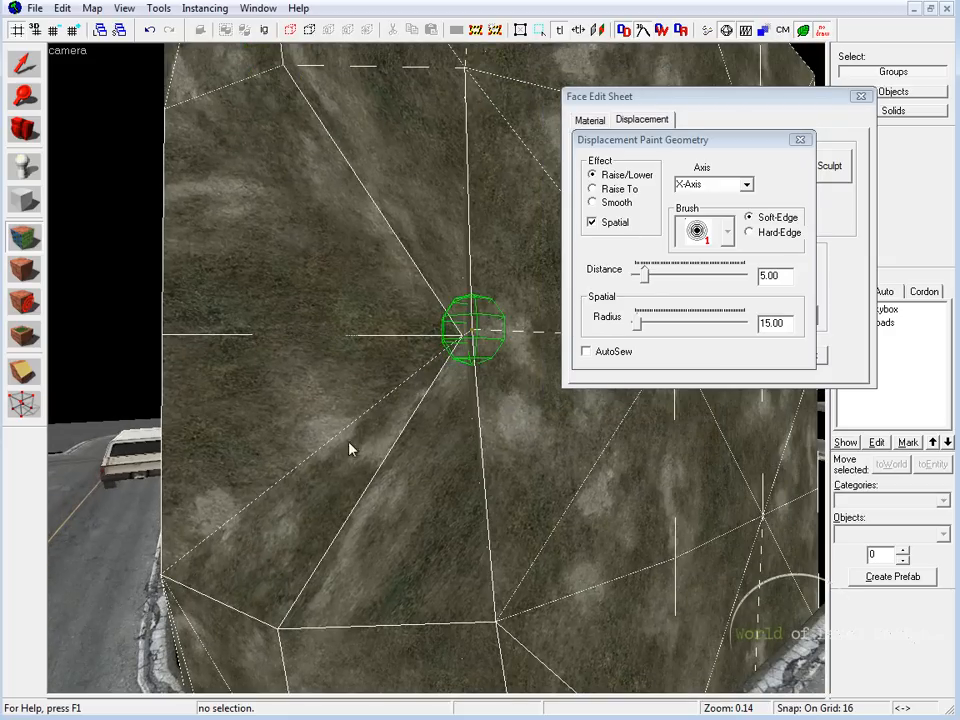
pyautogui.moveTo(448, 333)
pyautogui.mouseDown()
pyautogui.moveTo(422, 345)
pyautogui.moveTo(300, 103)
pyautogui.mouseUp()
pyautogui.moveTo(300, 250)
pyautogui.mouseDown()
pyautogui.moveTo(386, 354)
pyautogui.moveTo(420, 321)
pyautogui.moveTo(398, 352)
pyautogui.moveTo(399, 332)
pyautogui.moveTo(366, 321)
pyautogui.moveTo(311, 352)
pyautogui.mouseUp()
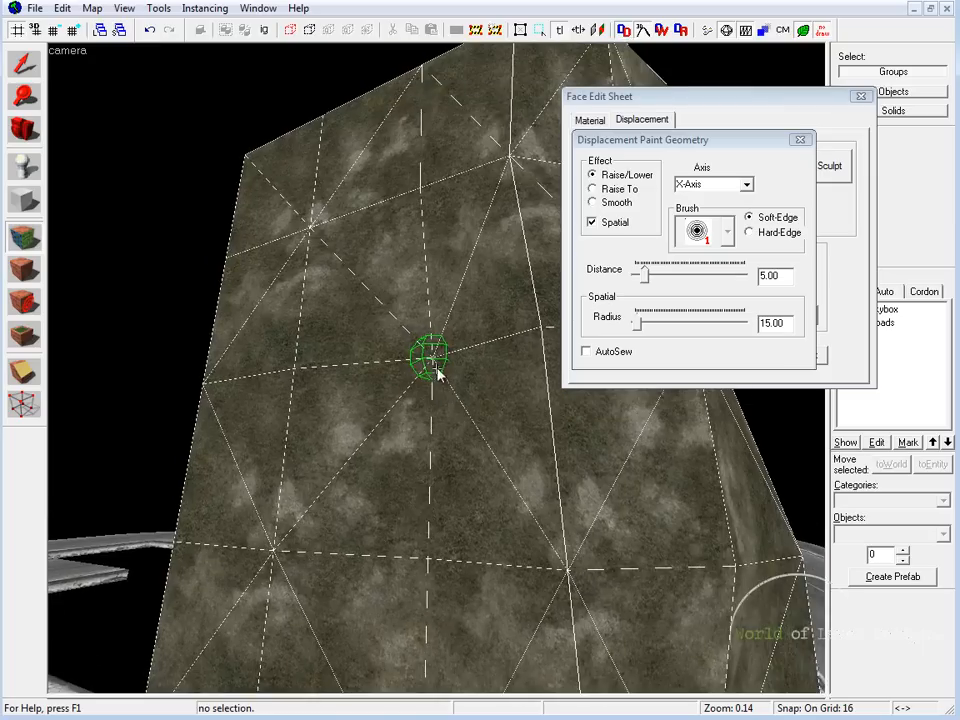
# Step: Reshape the vertices near the wall's top edge along the X-Axis, setting the spatial radius to 63 and distance to 10
pyautogui.moveTo(445, 199)
pyautogui.mouseDown()
pyautogui.moveTo(435, 199)
pyautogui.moveTo(431, 135)
pyautogui.moveTo(343, 149)
pyautogui.moveTo(328, 184)
pyautogui.moveTo(300, 450)
pyautogui.mouseUp()
pyautogui.moveTo(643, 333); pyautogui.dragTo(647, 331)
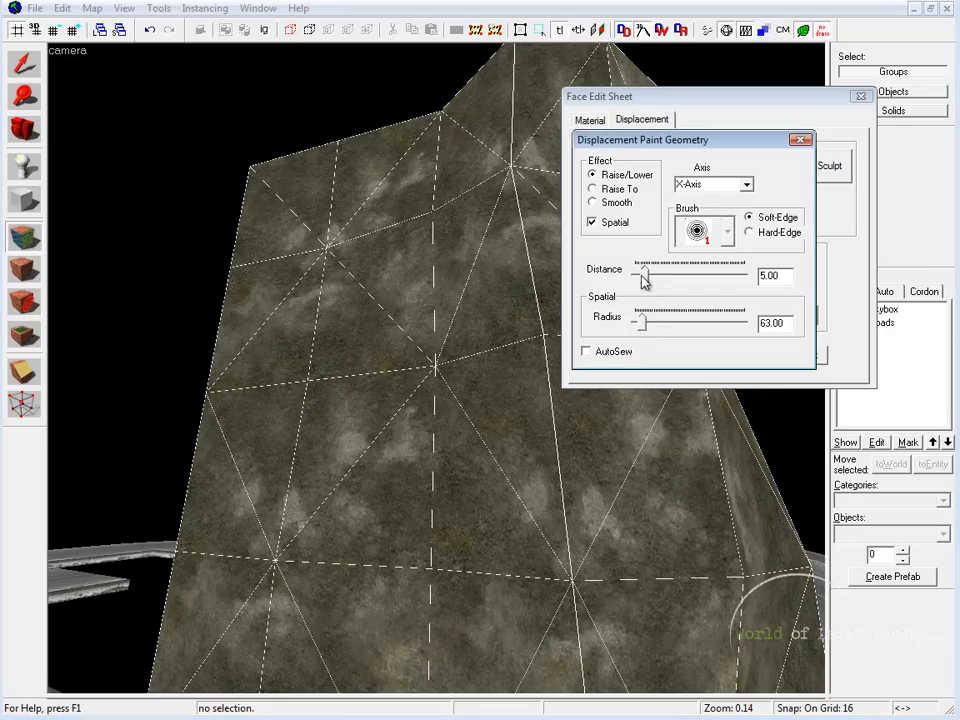
pyautogui.moveTo(651, 278); pyautogui.dragTo(658, 281)
pyautogui.moveTo(302, 206)
pyautogui.mouseDown()
pyautogui.moveTo(251, 161)
pyautogui.moveTo(272, 202)
pyautogui.moveTo(255, 282)
pyautogui.moveTo(328, 280)
pyautogui.mouseUp()
# Step: Check the wall from both sides of the curve and close the geometry painting and face editing dialogs
pyautogui.press('z')
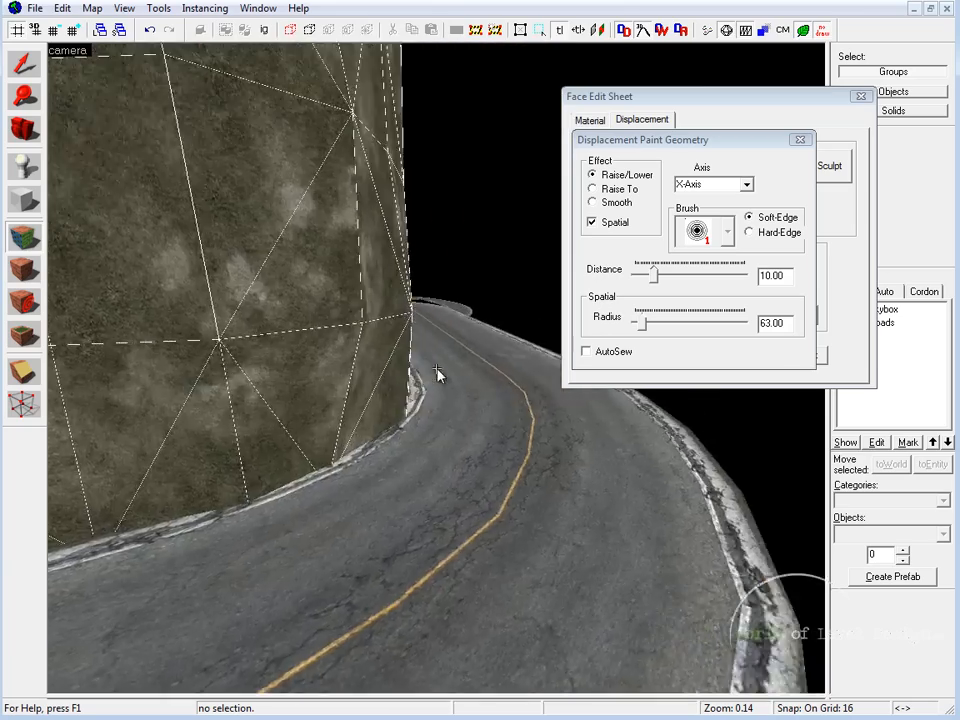
pyautogui.press('z')
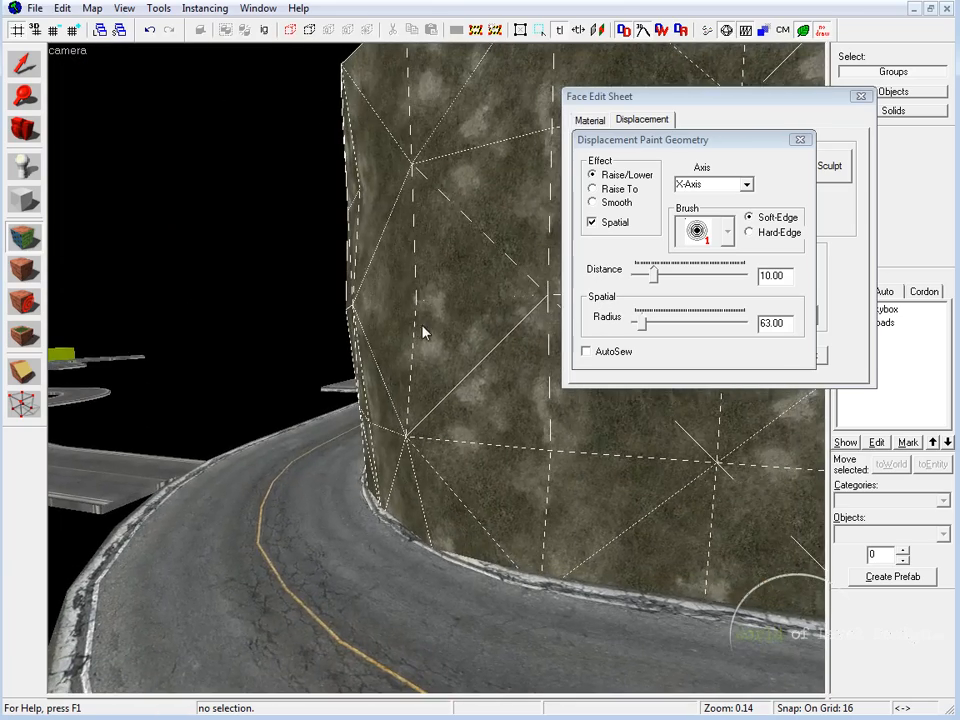
pyautogui.press('z')
pyautogui.press('z')
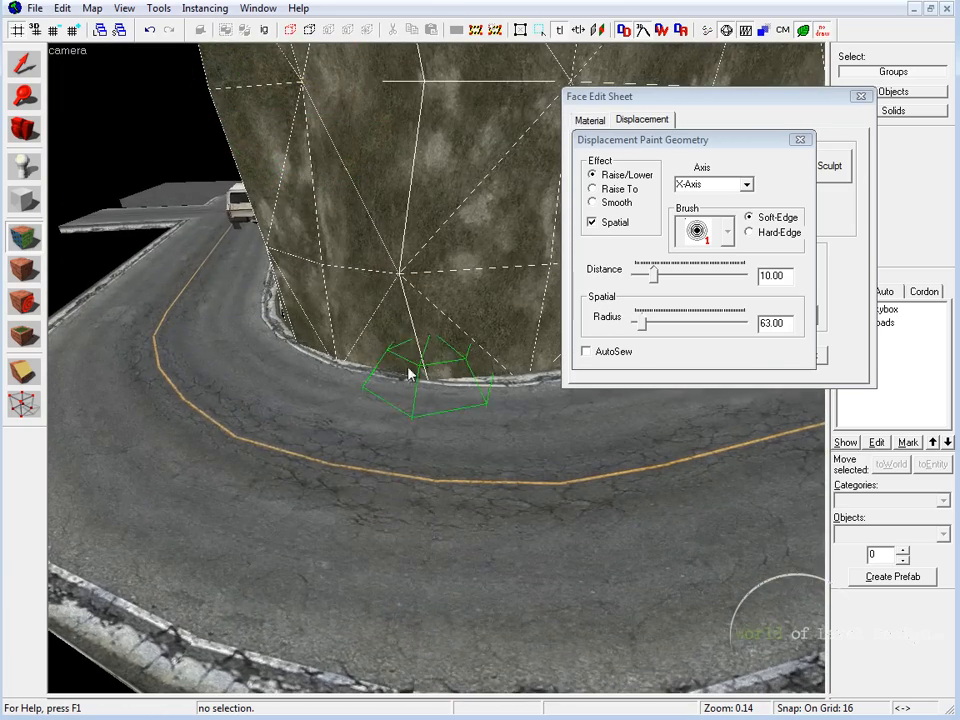
pyautogui.click(803, 140)
pyautogui.click(803, 140)
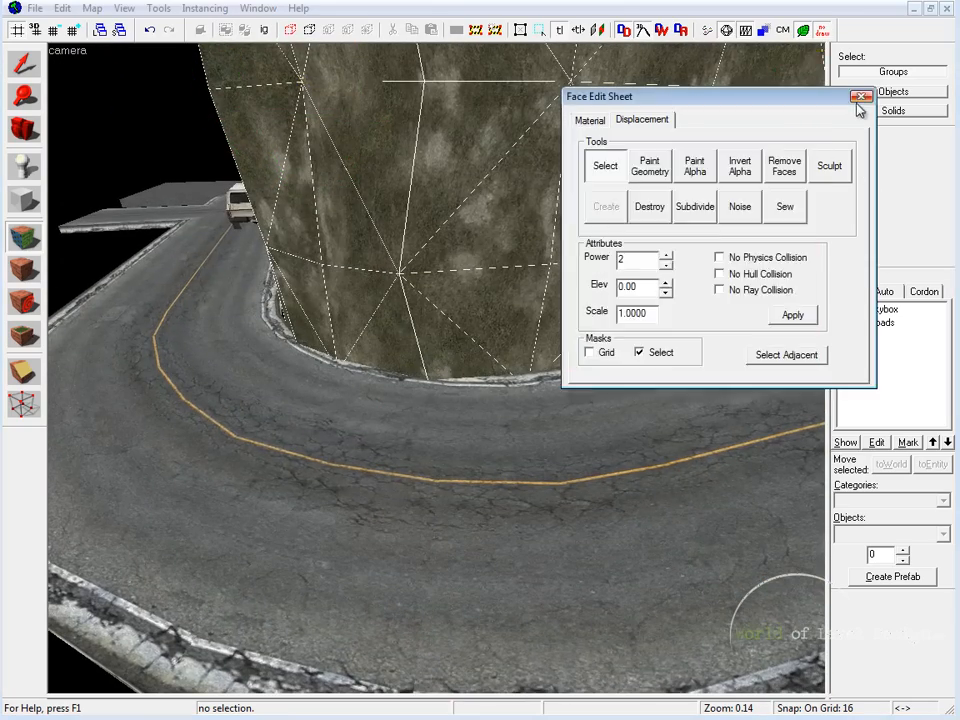
pyautogui.click(860, 96)
pyautogui.scroll(-3, 438, 373)
pyautogui.press('w')
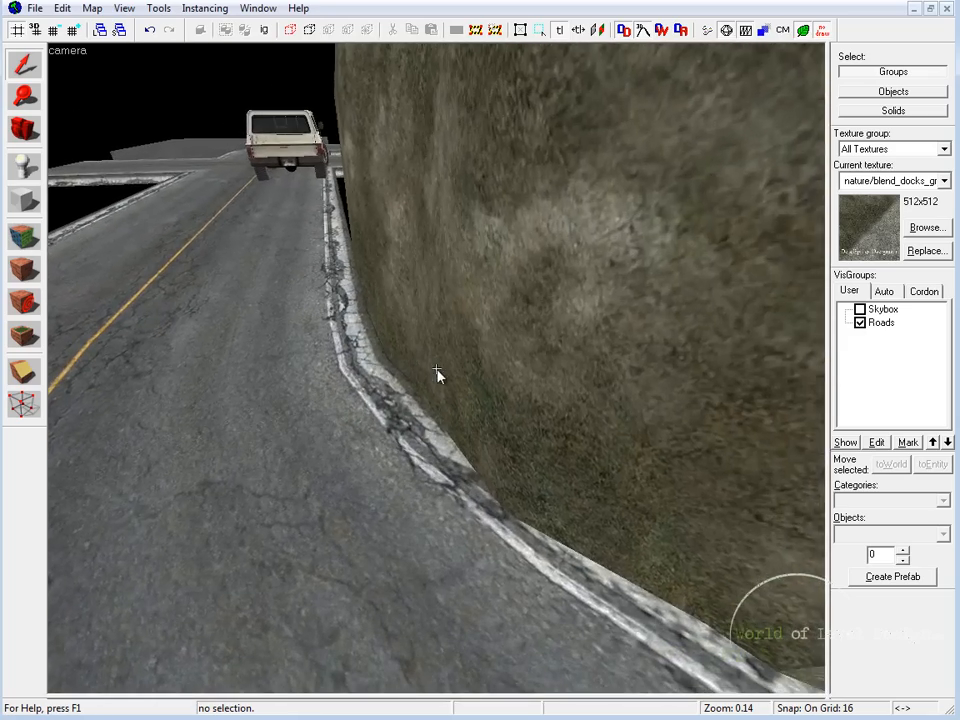
# Step: Select the displacement block and examine how its base follows the curved inner curb
pyautogui.click(438, 373)
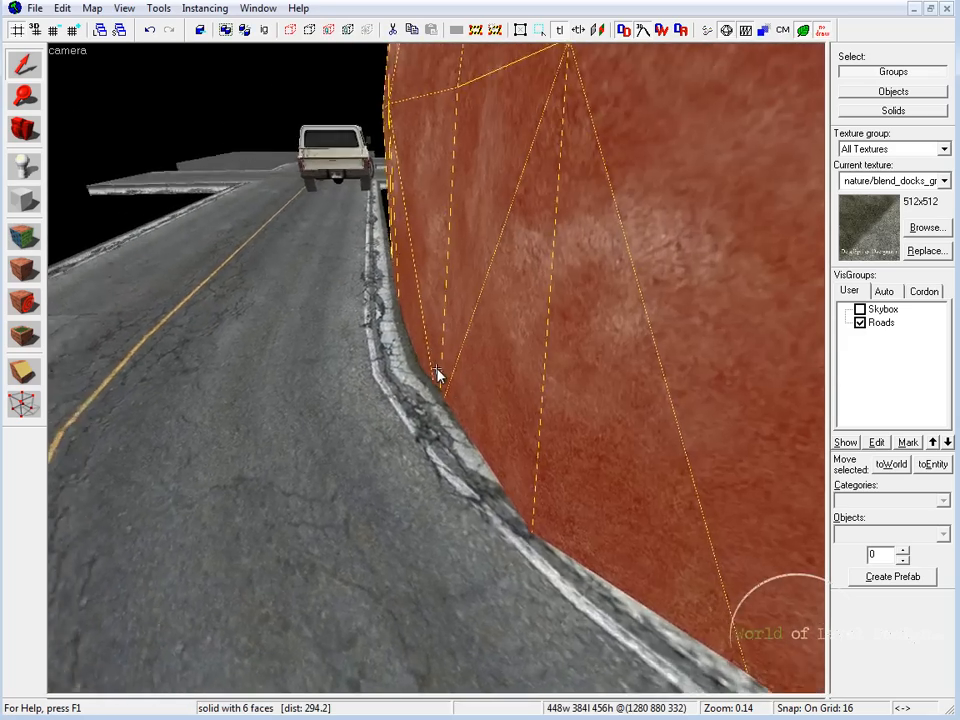
pyautogui.press('d')
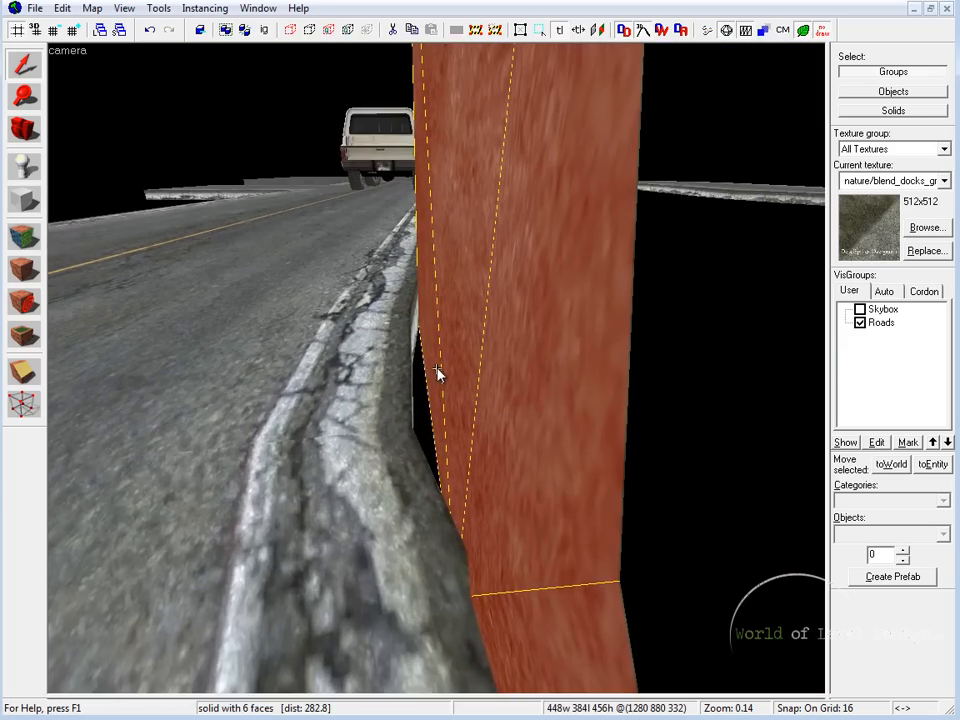
pyautogui.press('s')
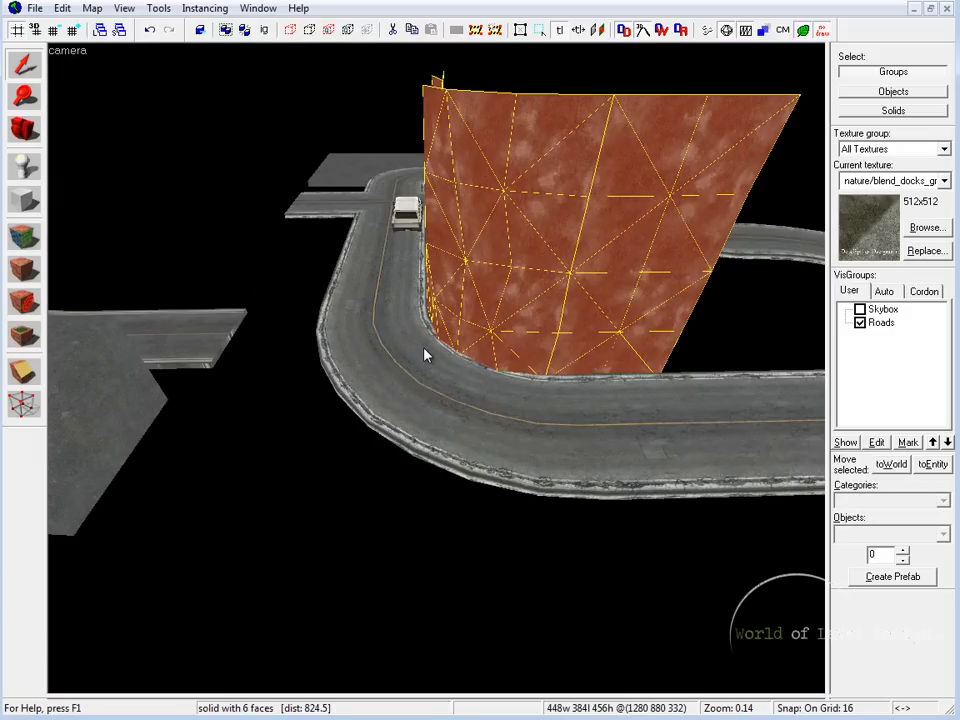
pyautogui.press('w')
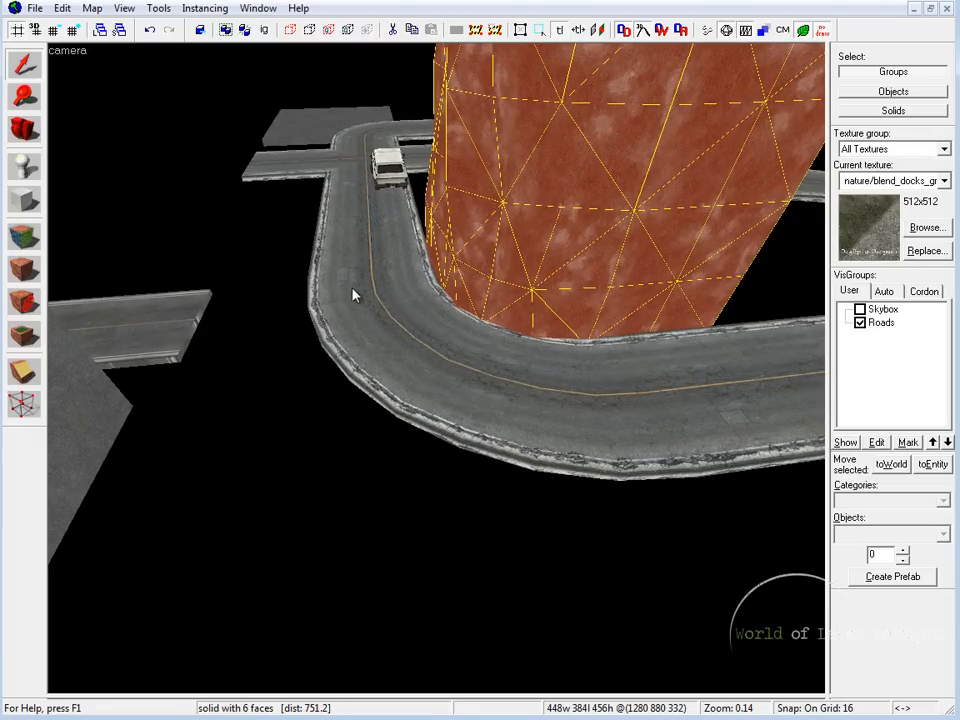
pyautogui.click(316, 116)
pyautogui.press('s')
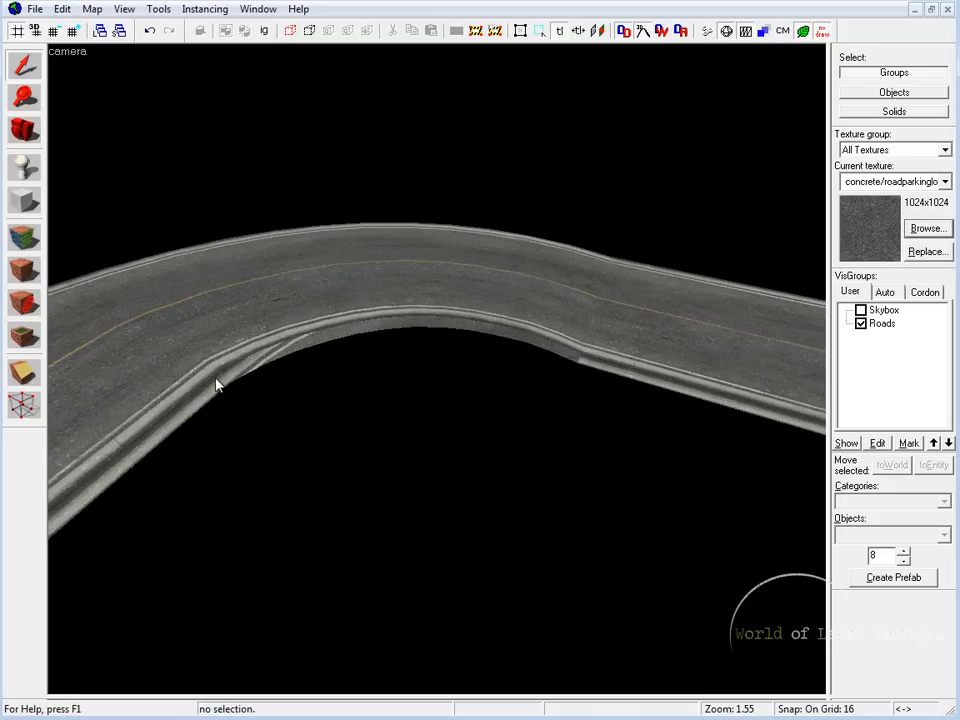
# Step: Select the sloping curved road section and examine its inner edge from several angles
pyautogui.click(224, 377)
pyautogui.press('w')
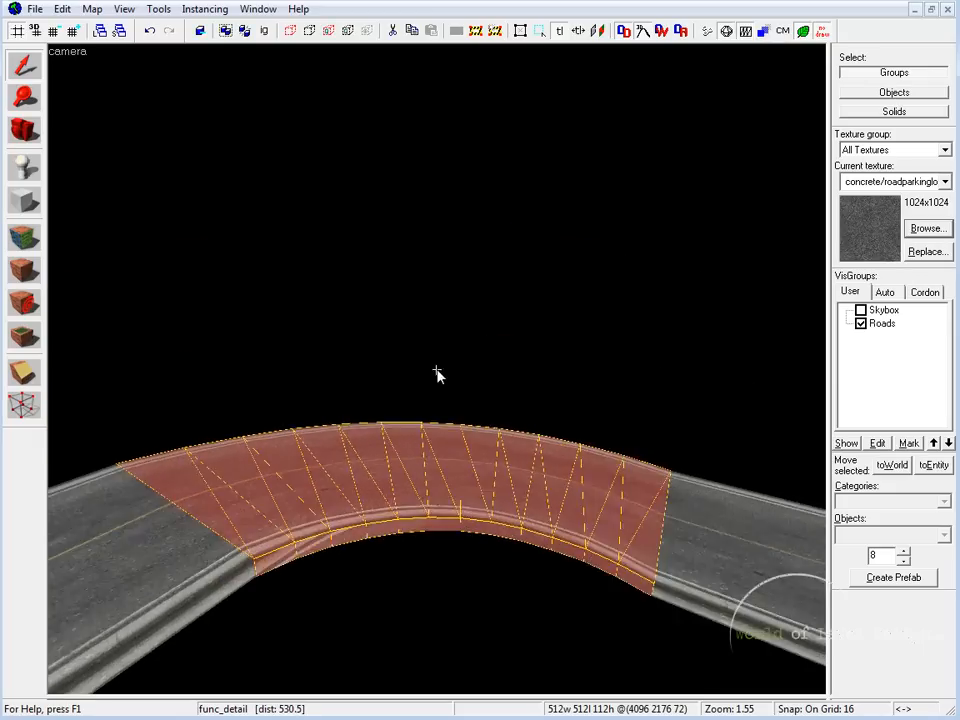
pyautogui.press('d')
pyautogui.press('z')
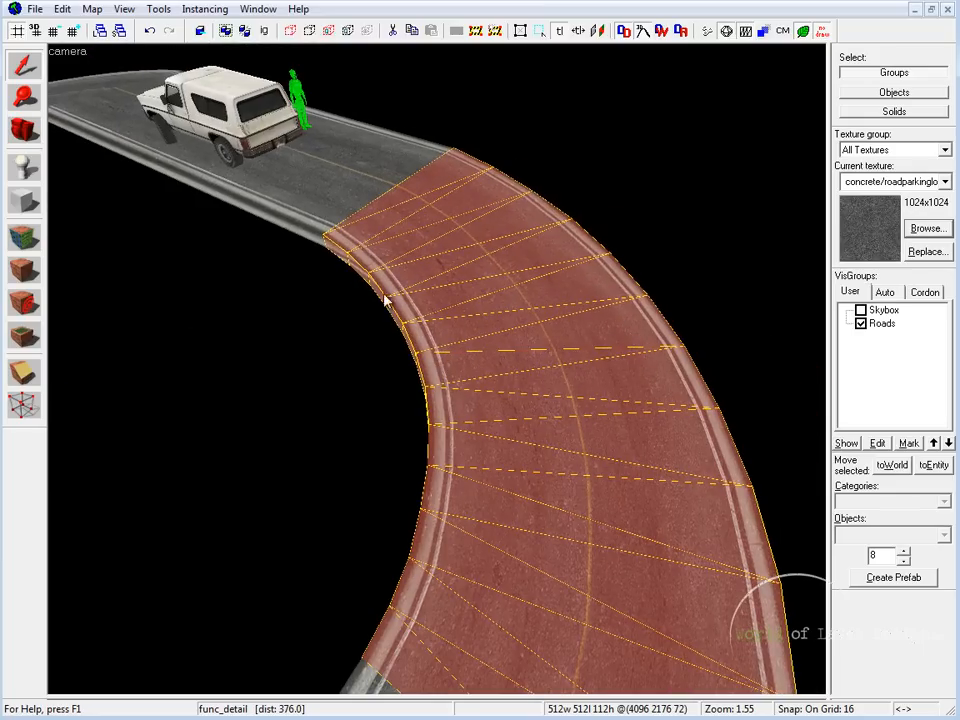
pyautogui.press('z')
pyautogui.press('a')
pyautogui.press('z')
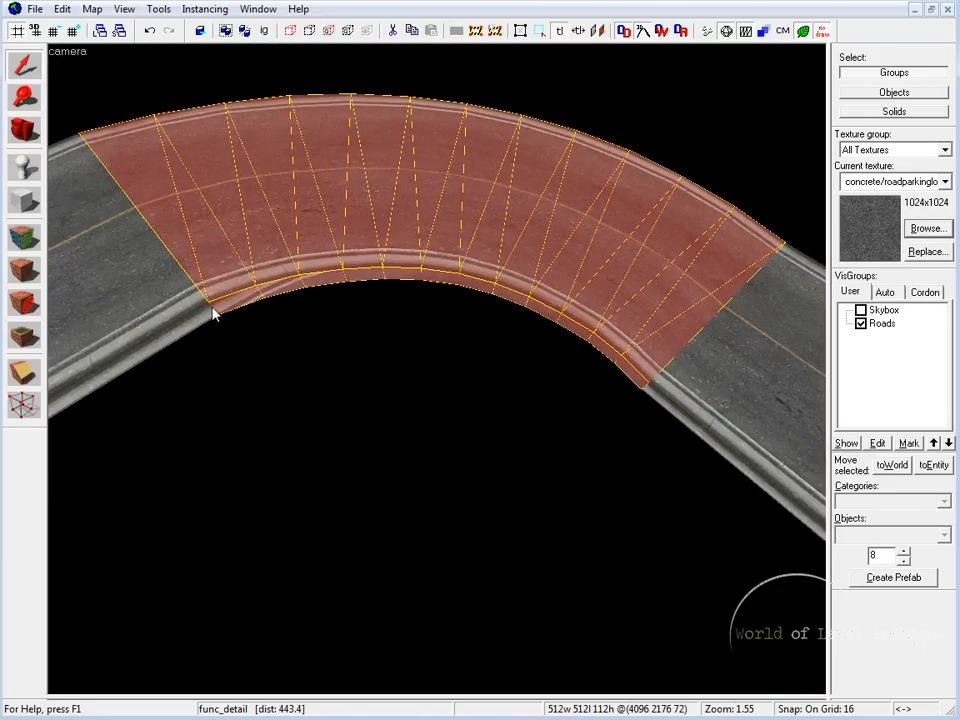
pyautogui.press('z')
pyautogui.press('d')
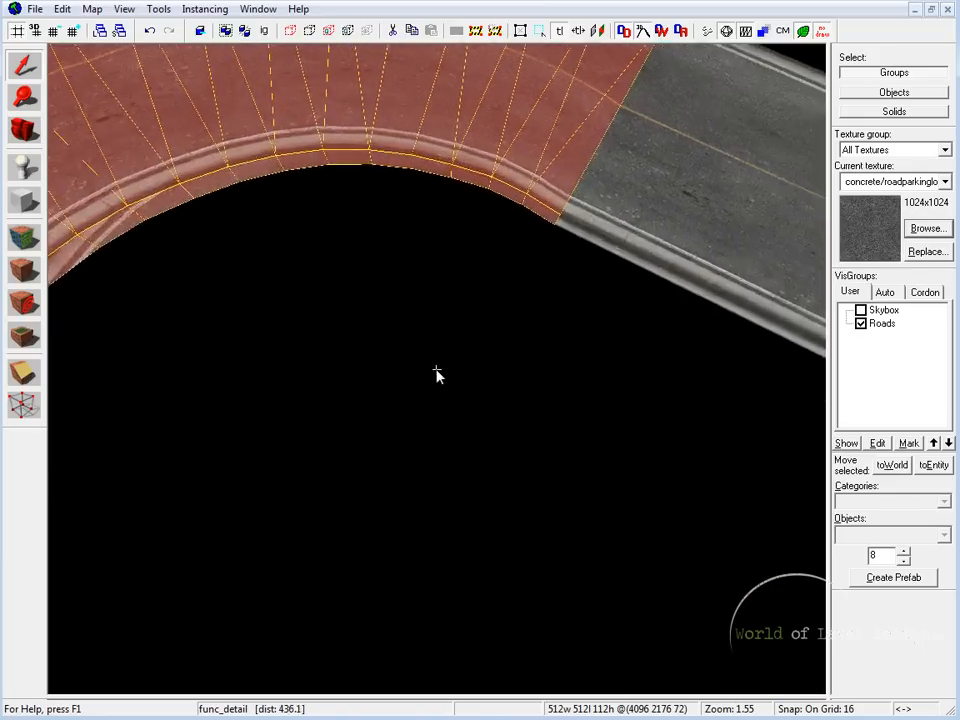
pyautogui.press('z')
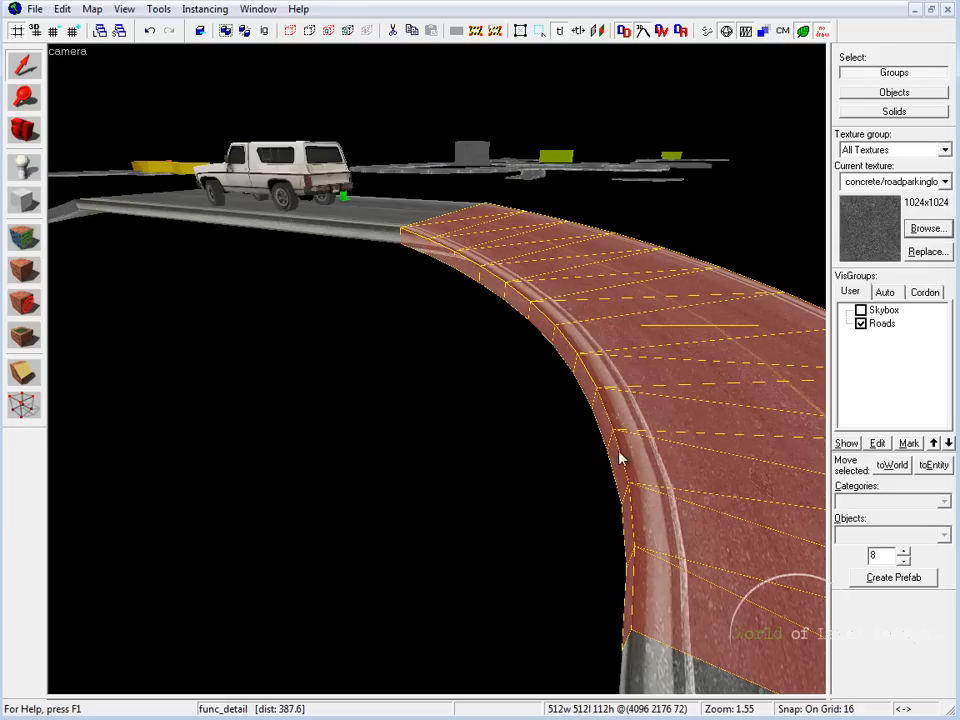
pyautogui.press('z')
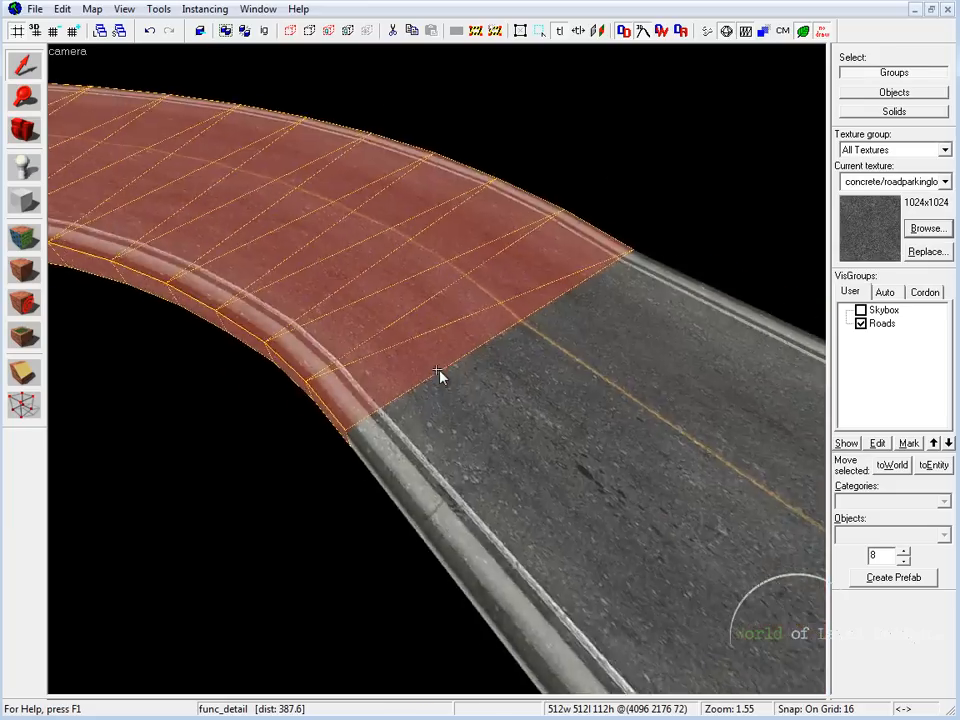
pyautogui.press('s')
pyautogui.press('z')
# Step: Draw a 256 by 256 block outline for an arch primitive inside the sloping road's inner curve in the top view
pyautogui.hotkey('shift', 'z')
pyautogui.hotkey('shift', 'z')
pyautogui.hotkey('ctrl', 'e')
pyautogui.scroll(4, 523, 339)
pyautogui.click(619, 245)
pyautogui.click(27, 205)
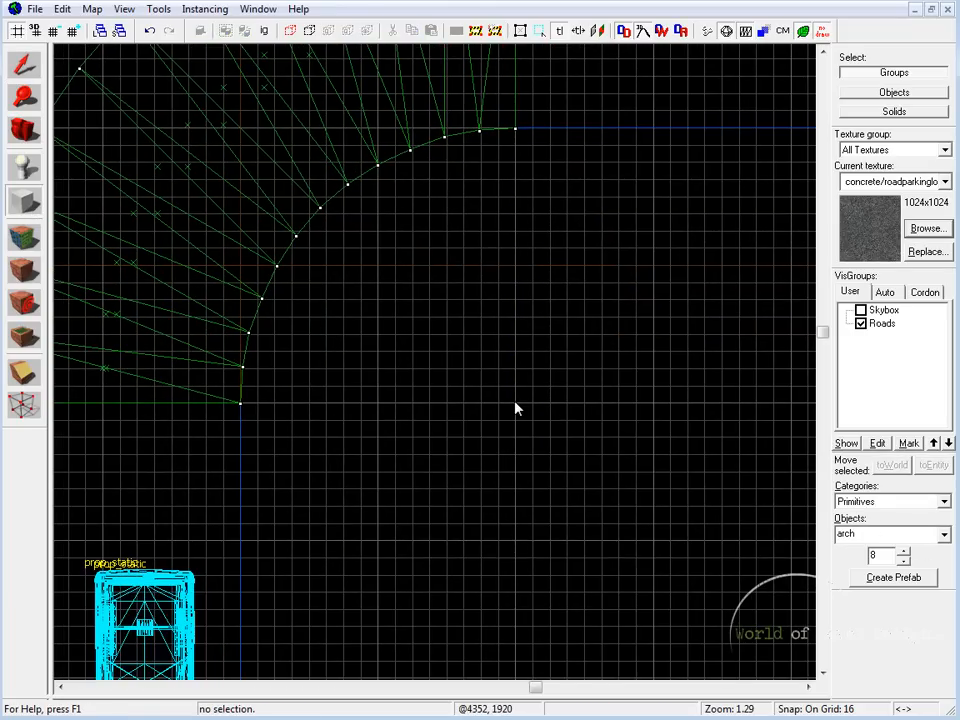
pyautogui.moveTo(514, 404); pyautogui.dragTo(241, 129)
pyautogui.scroll(2, 528, 138)
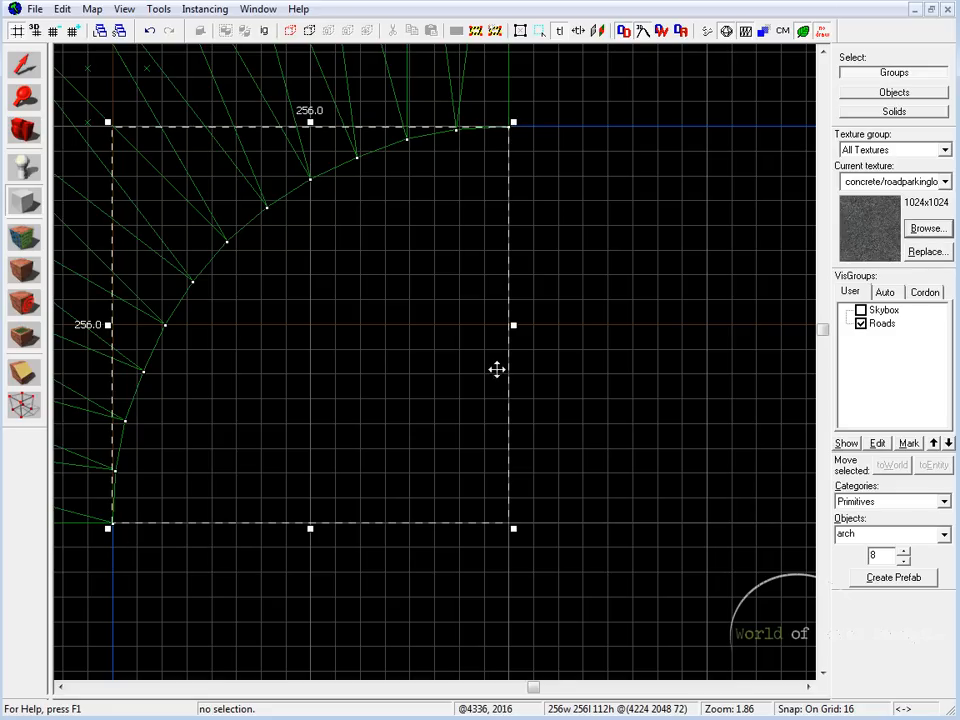
# Step: Compare the block outline's height and extent with the sloping road in the side and 3D views
pyautogui.hotkey('shift', 'z')
pyautogui.hotkey('shift', 'z')
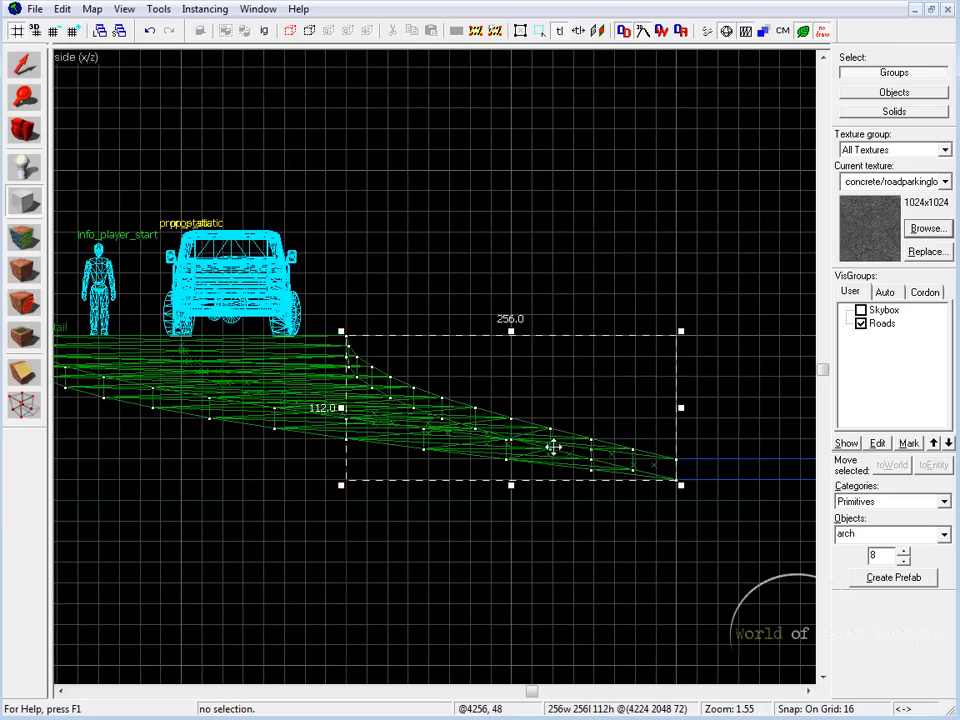
pyautogui.scroll(2, 466, 358)
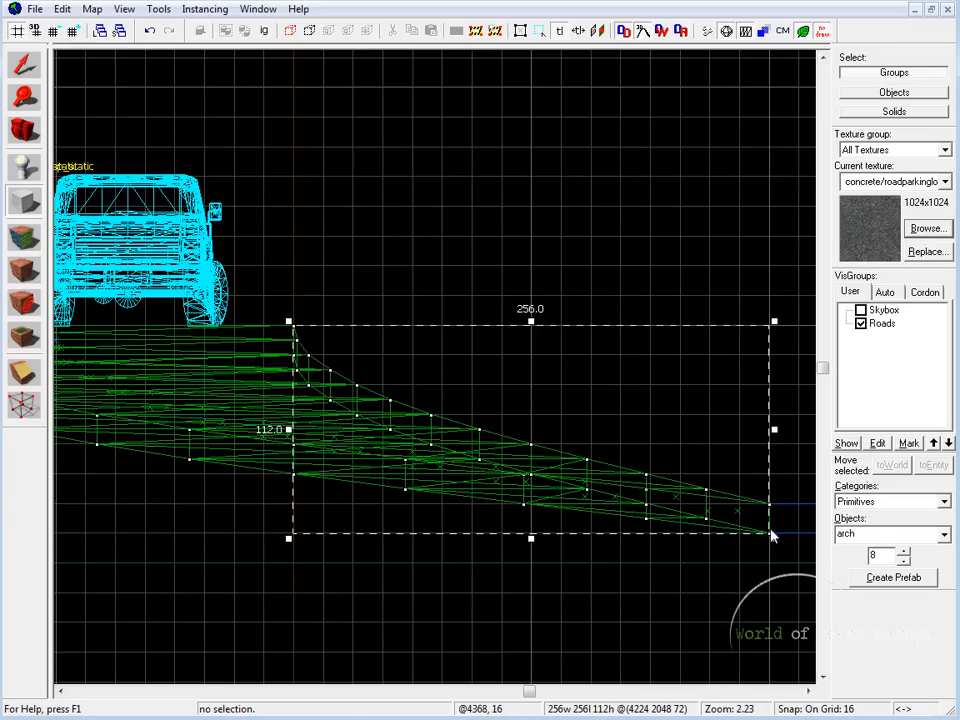
pyautogui.hotkey('shift', 'z')
pyautogui.hotkey('shift', 'z')
pyautogui.press('z')
pyautogui.press('w')
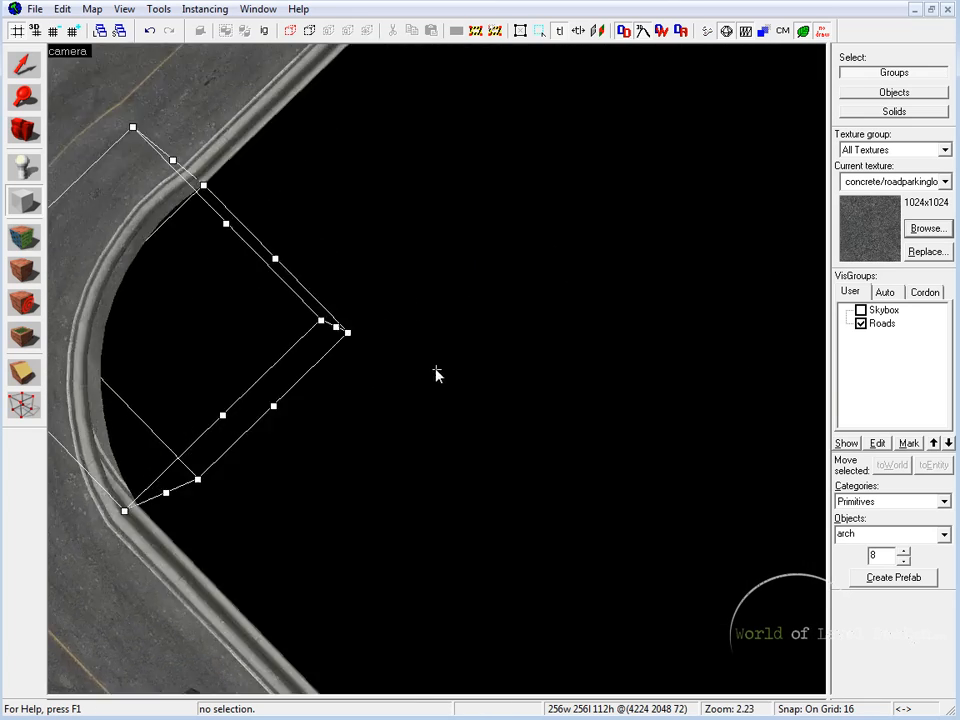
pyautogui.press('a')
pyautogui.press('z')
pyautogui.hotkey('shift', 'z')
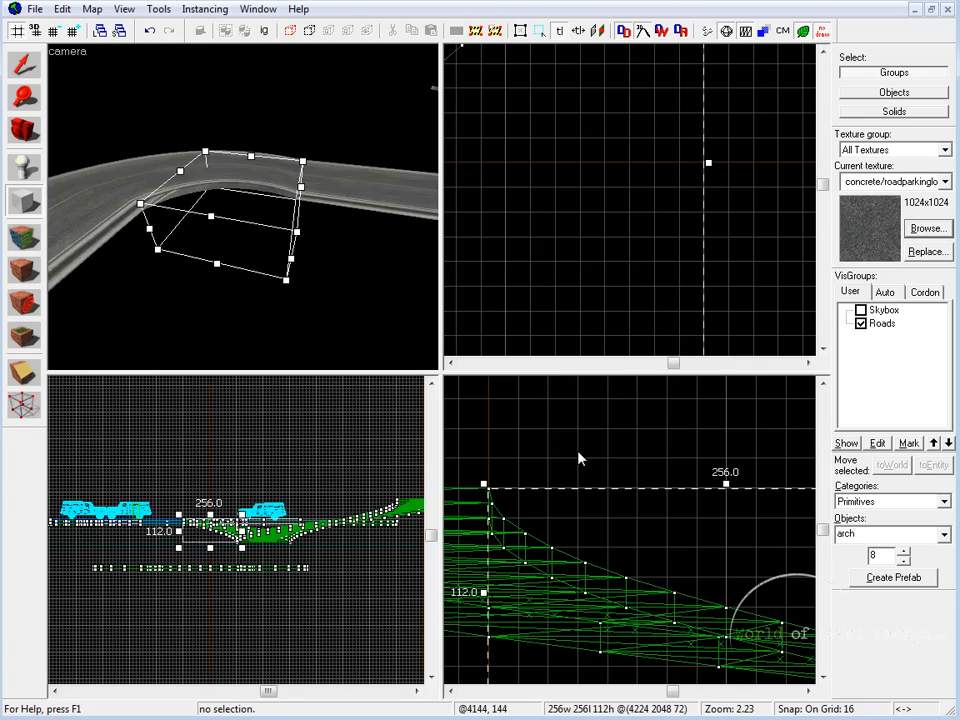
# Step: Create the arch with a wall width of 128, 12 sides, an arc of 90 and a start angle of 90
pyautogui.press('Return')
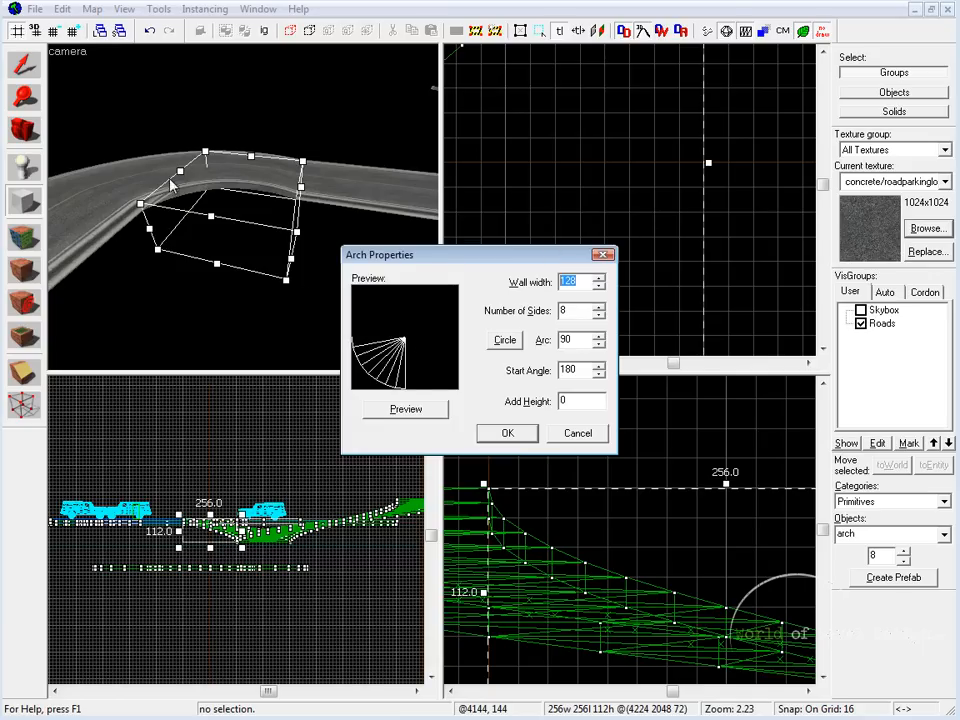
pyautogui.press('Tab')
pyautogui.click(428, 409)
pyautogui.click(584, 371)
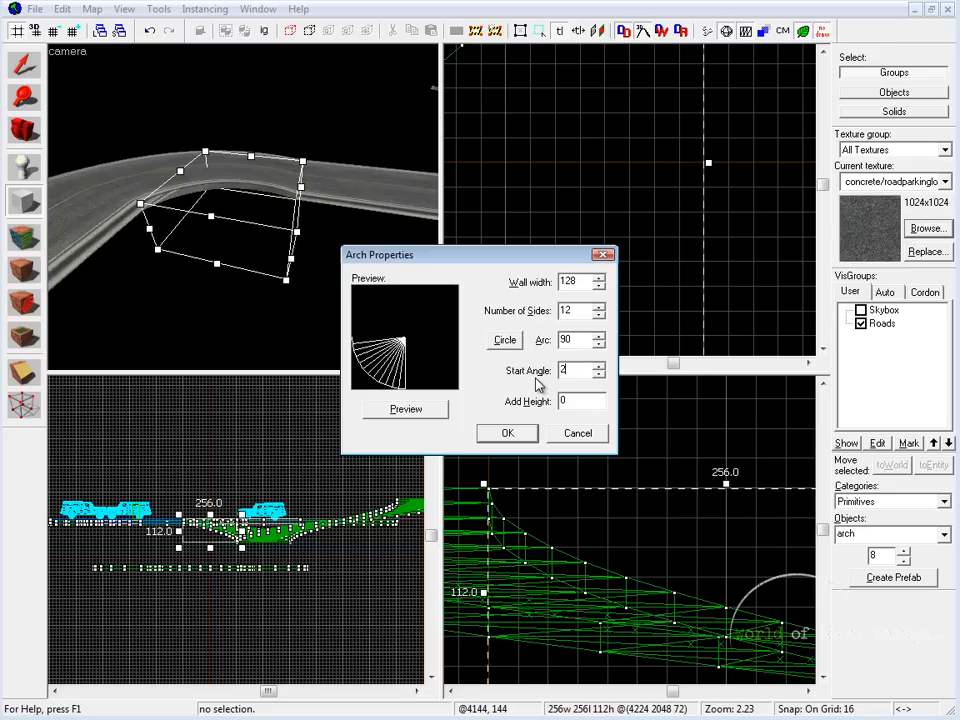
pyautogui.press('Return')
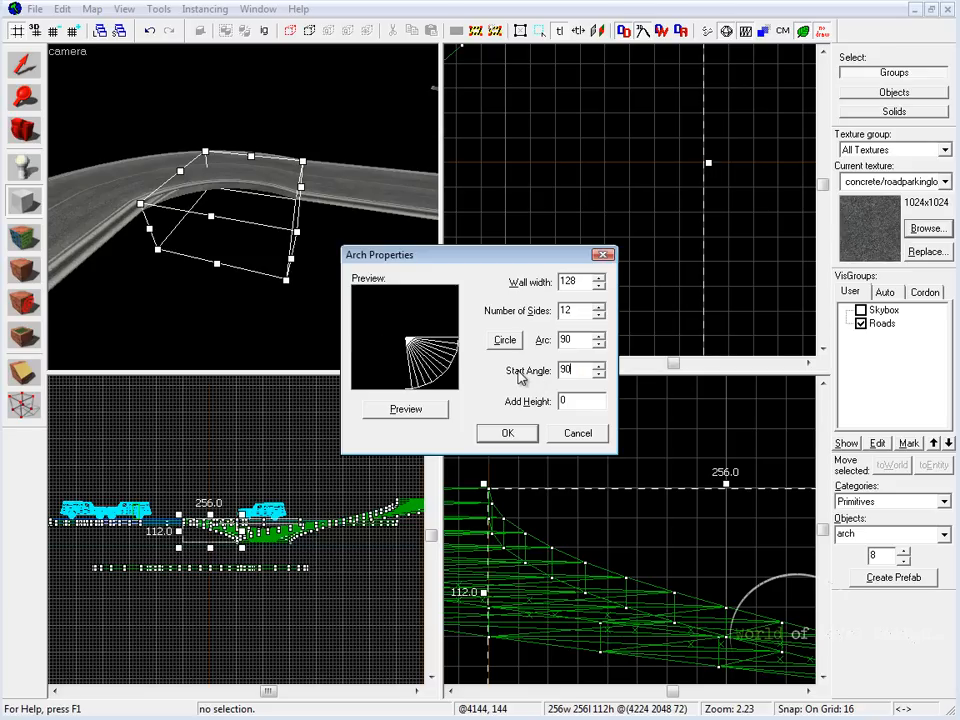
pyautogui.click(403, 414)
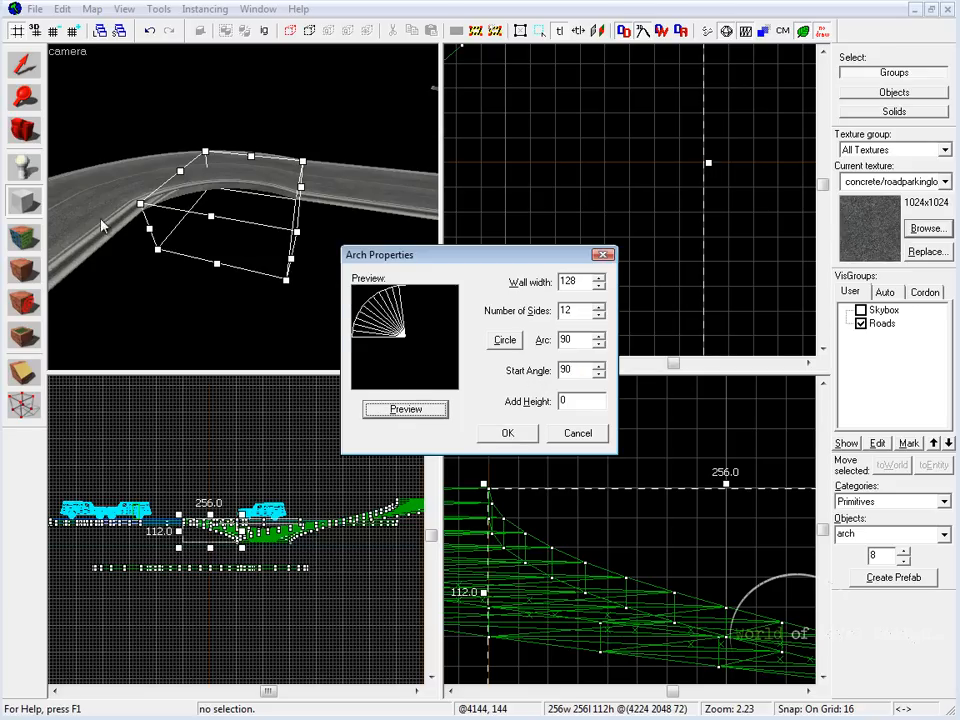
pyautogui.click(523, 436)
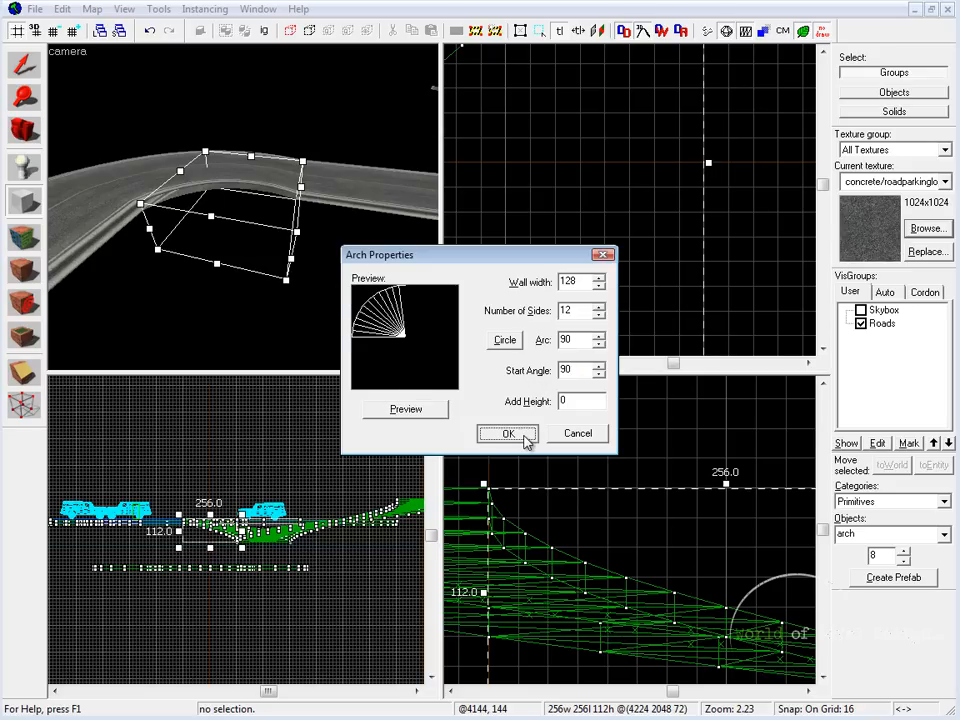
# Step: Move the arch so its outer edge lines up with the road's inner curve in the top view, and deselect it
pyautogui.hotkey('shift', 's')
pyautogui.scroll(3, 670, 287)
pyautogui.scroll(-2, 720, 275)
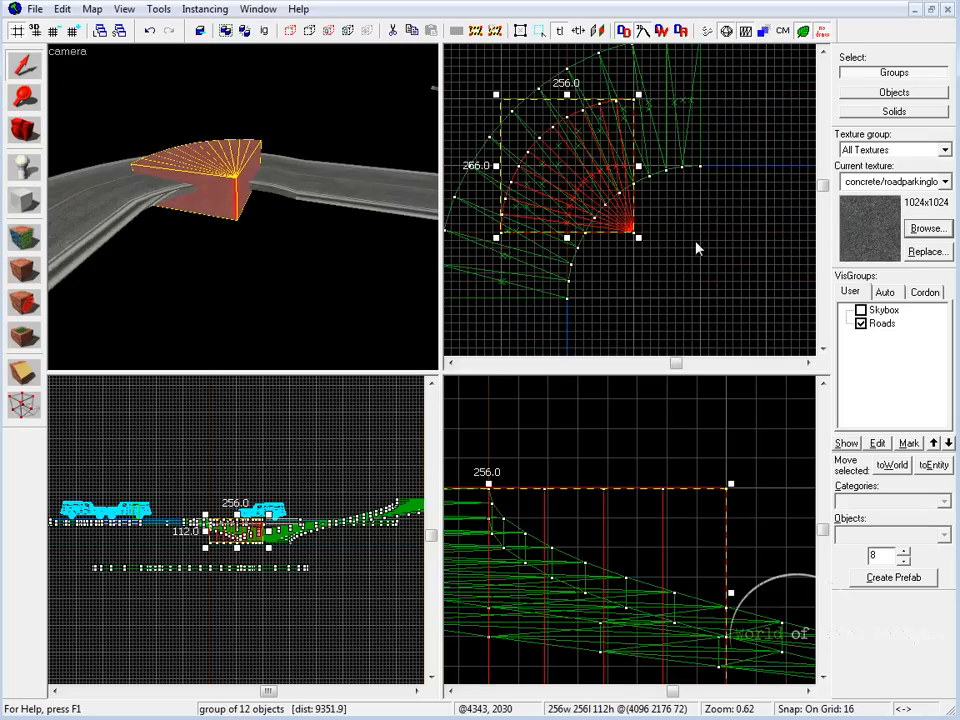
pyautogui.hotkey('shift', 'z')
pyautogui.moveTo(343, 377); pyautogui.dragTo(414, 446)
pyautogui.hotkey('ctrl', 'e')
pyautogui.press('Escape')
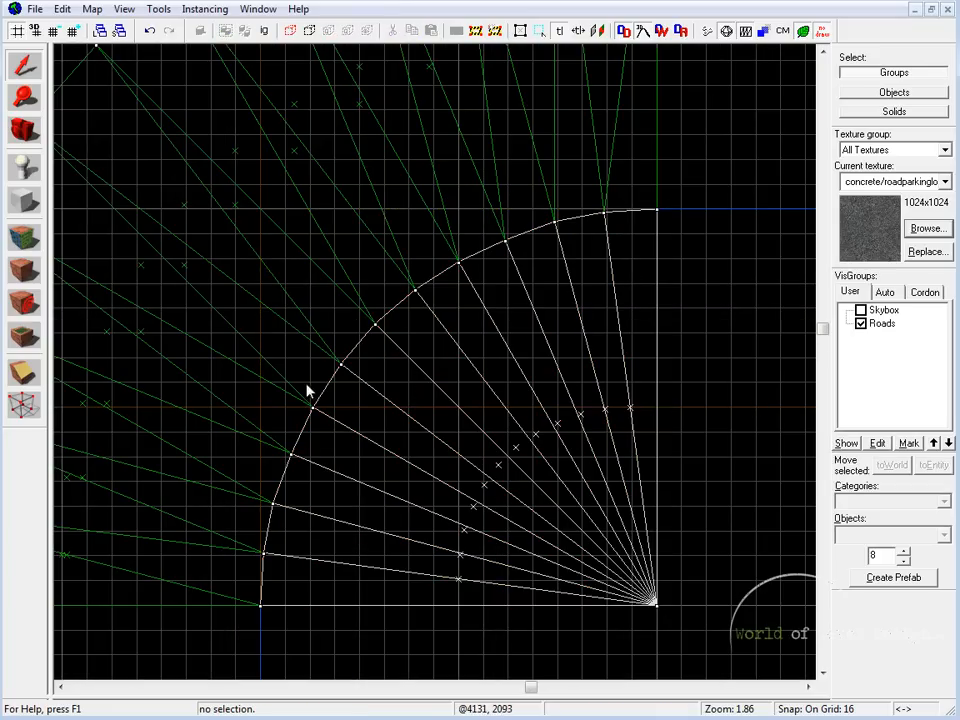
# Step: Select the arch inside the sloping road's curve and stretch its top upward in the side view to a height of 304
pyautogui.hotkey('shift', 'z')
pyautogui.press('z')
pyautogui.press('w')
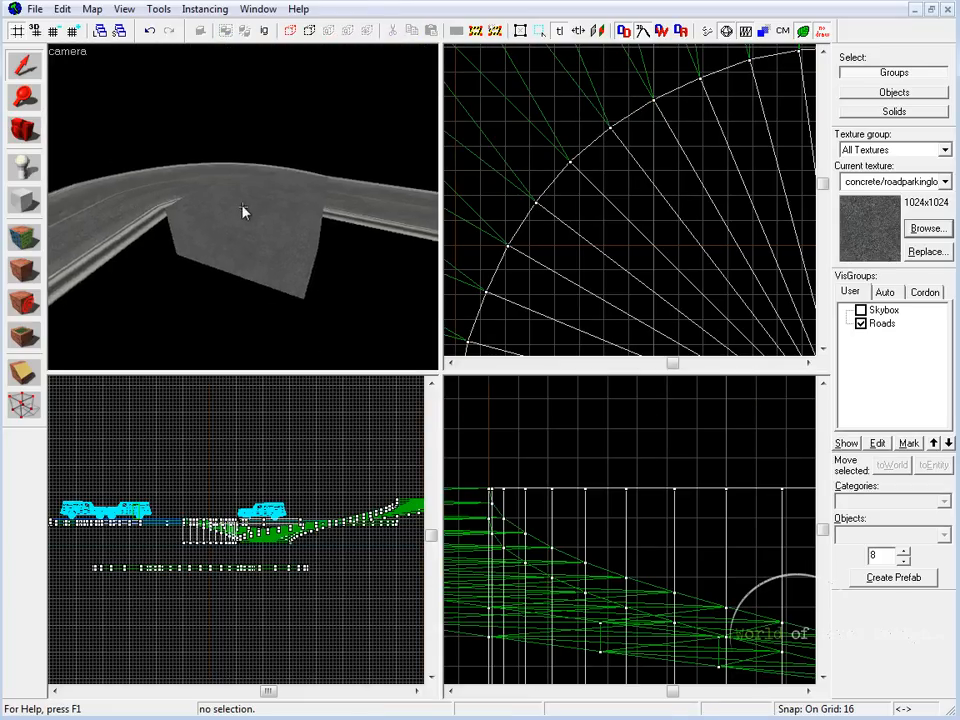
pyautogui.press('s')
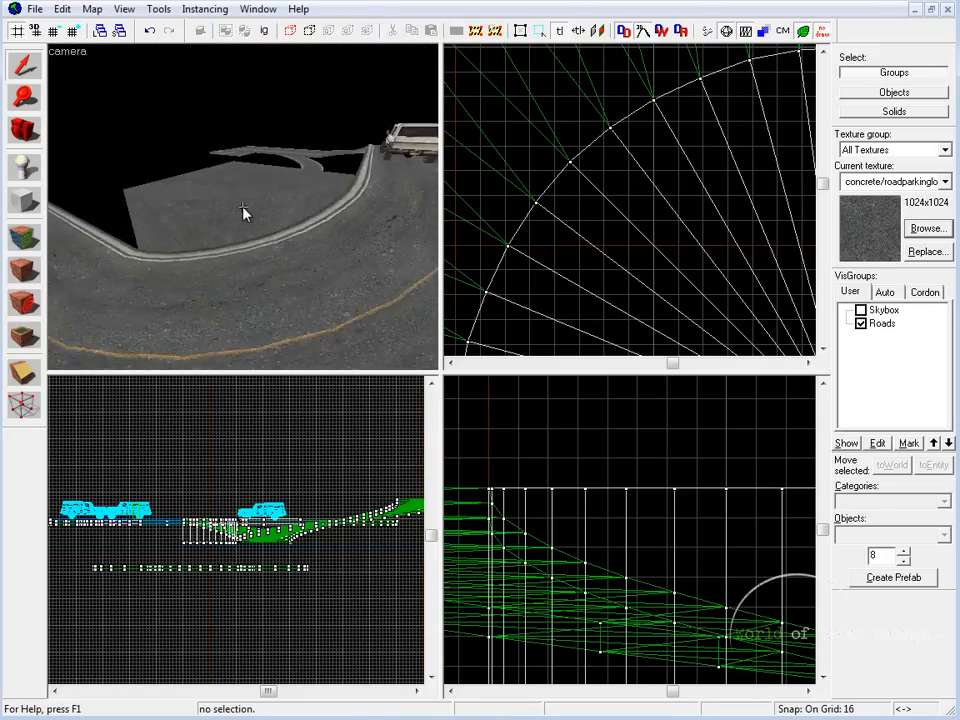
pyautogui.press('z')
pyautogui.click(237, 206)
pyautogui.hotkey('shift', 'z')
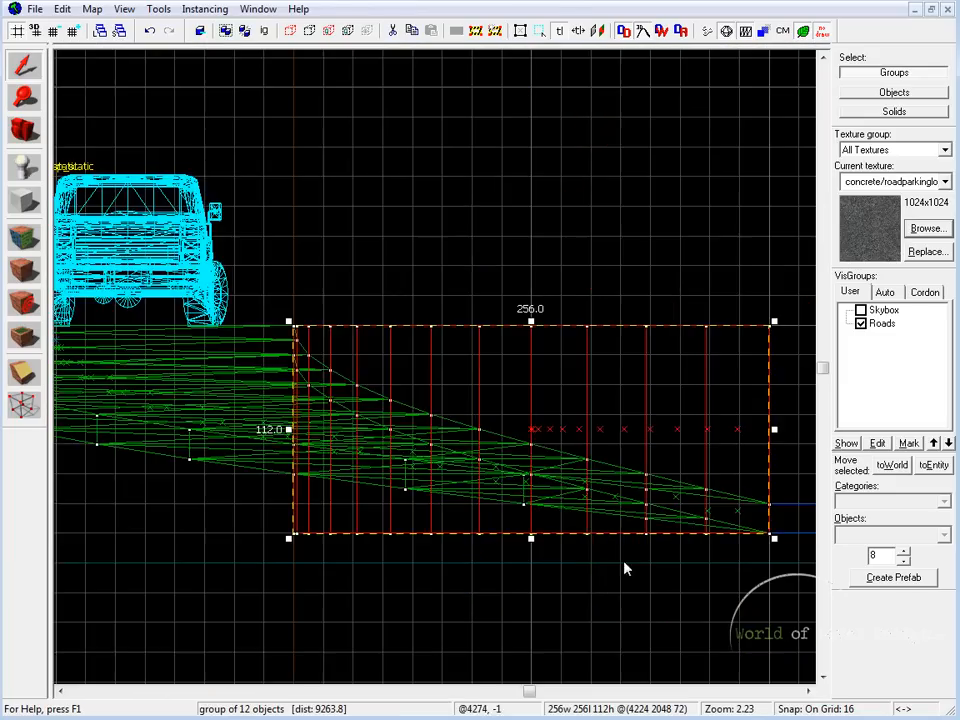
pyautogui.scroll(-3, 532, 360)
pyautogui.moveTo(494, 368); pyautogui.dragTo(470, 158)
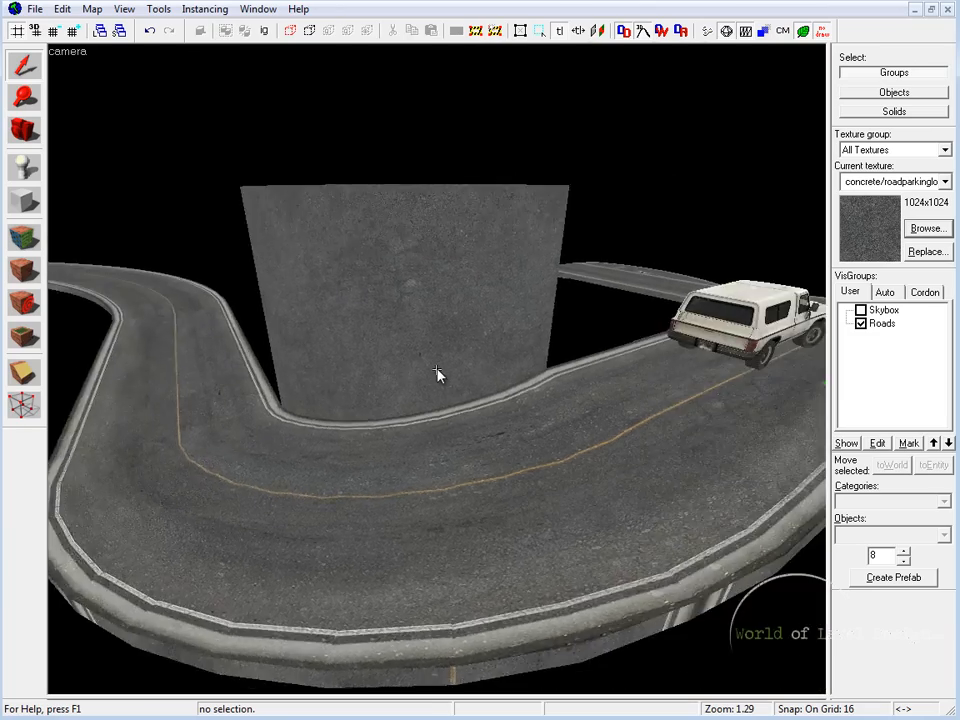
# Step: Examine how the tall inner arch meets the road's inner edge from several angles in the 3D view
pyautogui.press('w')
pyautogui.press('s')
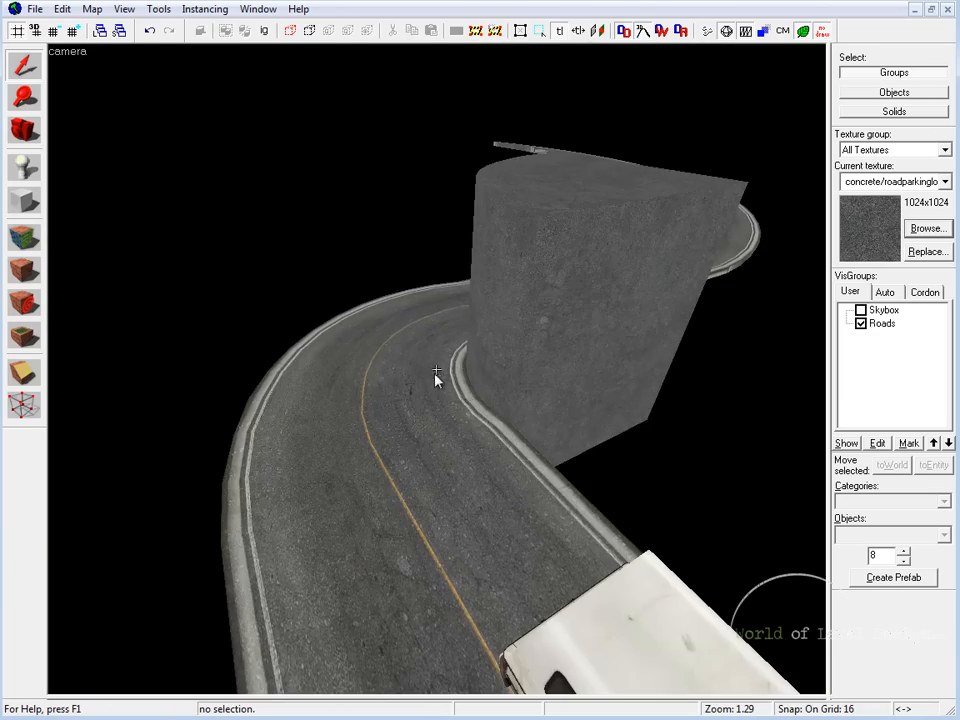
pyautogui.press('w')
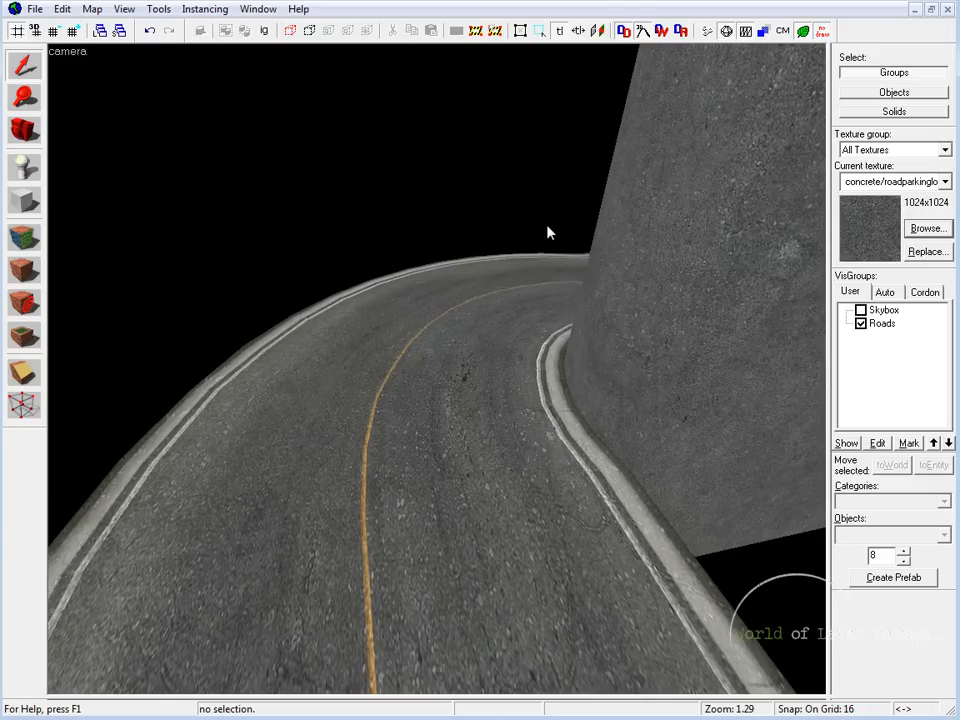
pyautogui.click(671, 265)
pyautogui.press('z')
pyautogui.press('z')
pyautogui.press('Escape')
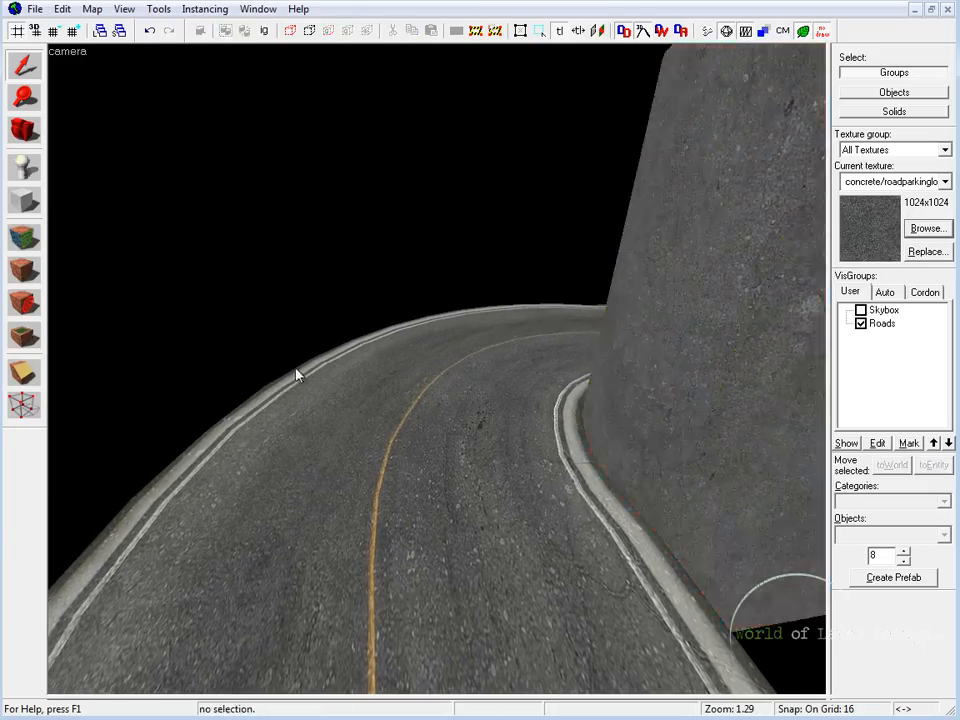
pyautogui.press('z')
pyautogui.press('s')
pyautogui.press('z')
# Step: Draw a 1024 by 1024 block outline for another arch around the outside of the sloping curve in the top view
pyautogui.click(489, 371)
pyautogui.hotkey('shift', 'z')
pyautogui.hotkey('shift', 'z')
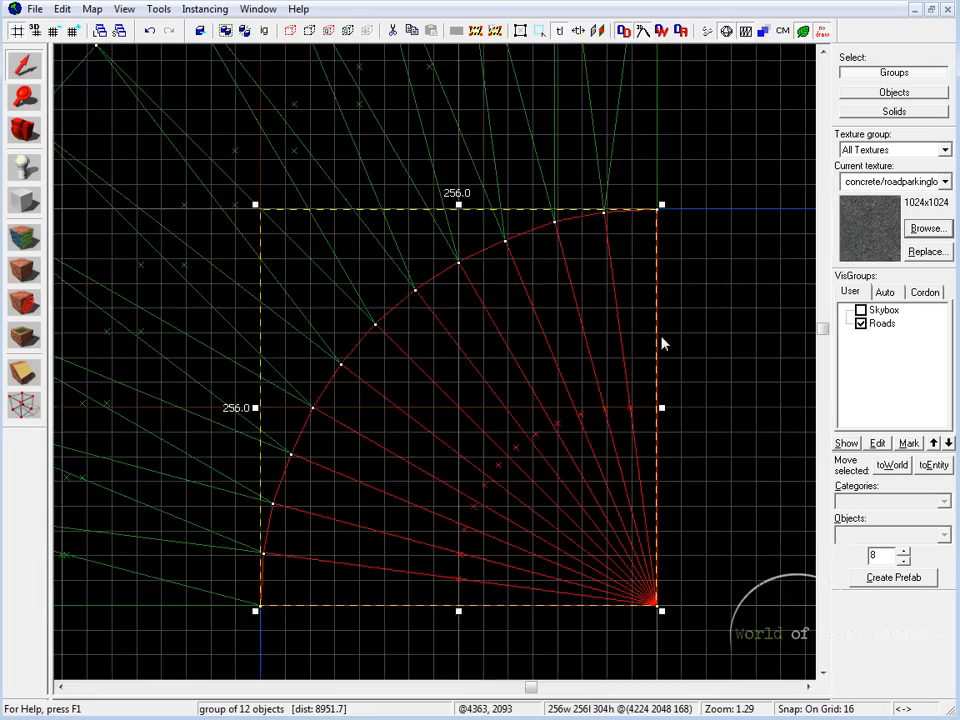
pyautogui.scroll(-5, 662, 343)
pyautogui.press('Escape')
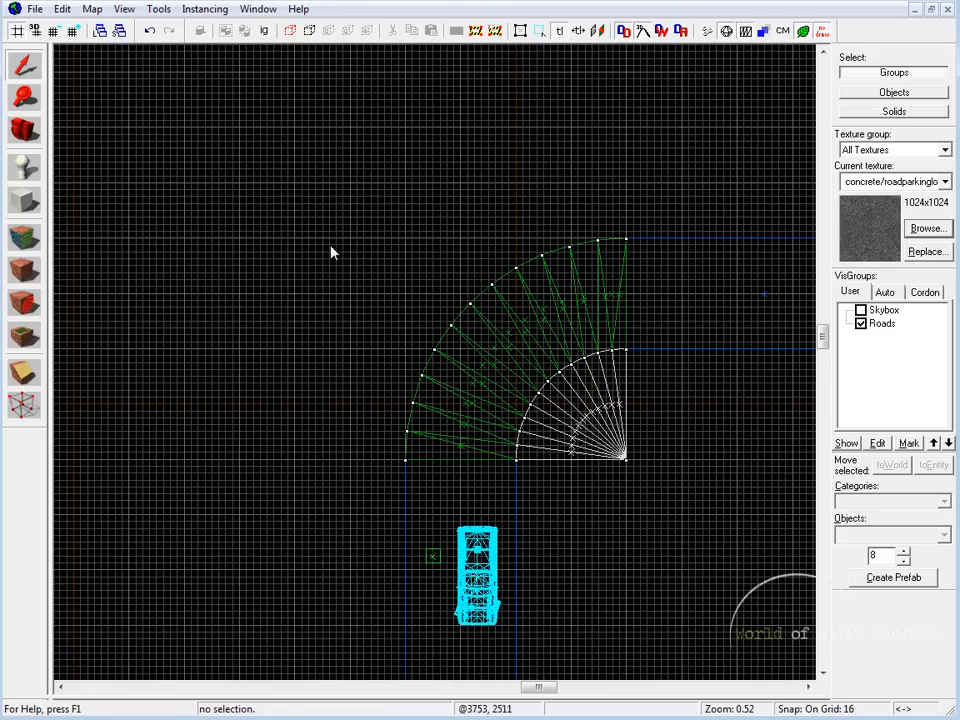
pyautogui.click(25, 206)
pyautogui.moveTo(625, 460); pyautogui.dragTo(229, 62)
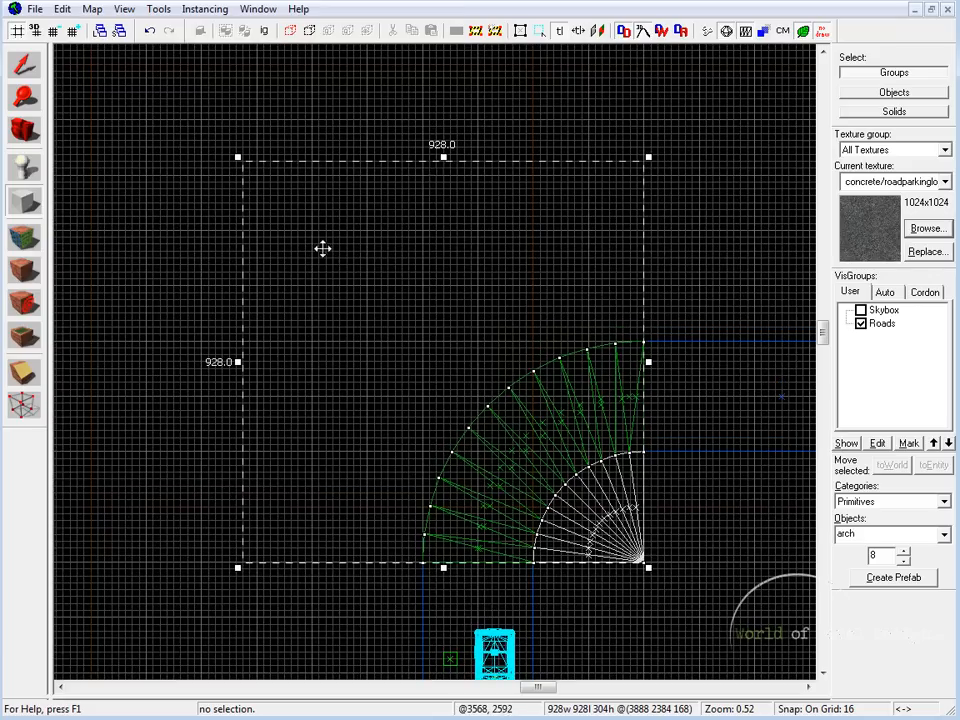
pyautogui.moveTo(443, 157); pyautogui.dragTo(445, 120)
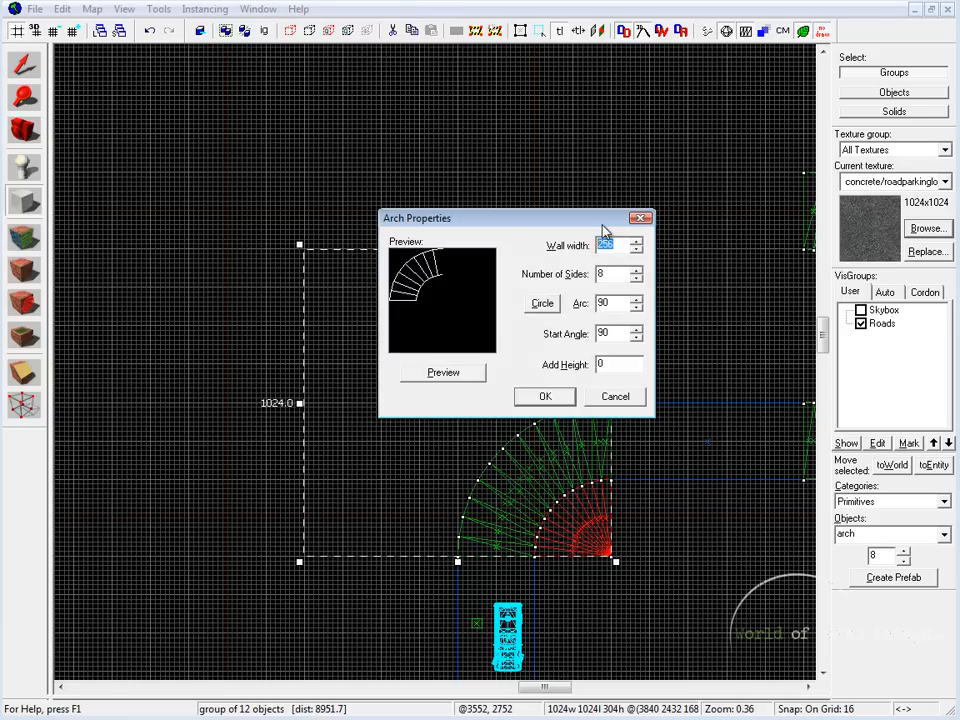
# Step: Create the arch with a wall width of 256, 12 sides, an arc of 90 and a start angle of 90
pyautogui.write('512')
pyautogui.click(470, 372)
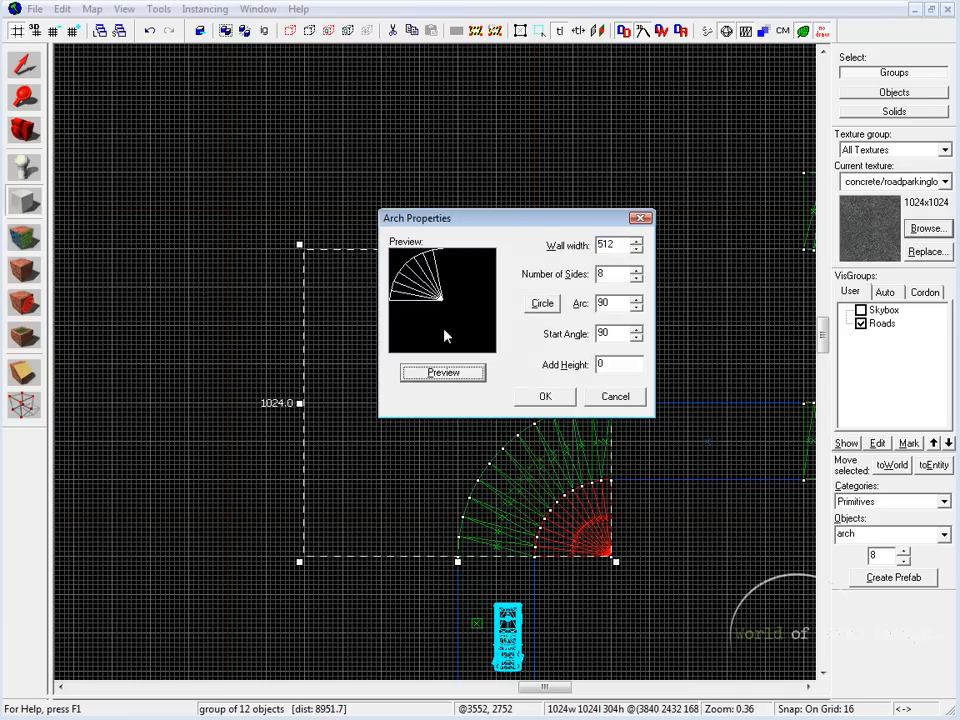
pyautogui.click(598, 244)
pyautogui.write('256')
pyautogui.click(478, 374)
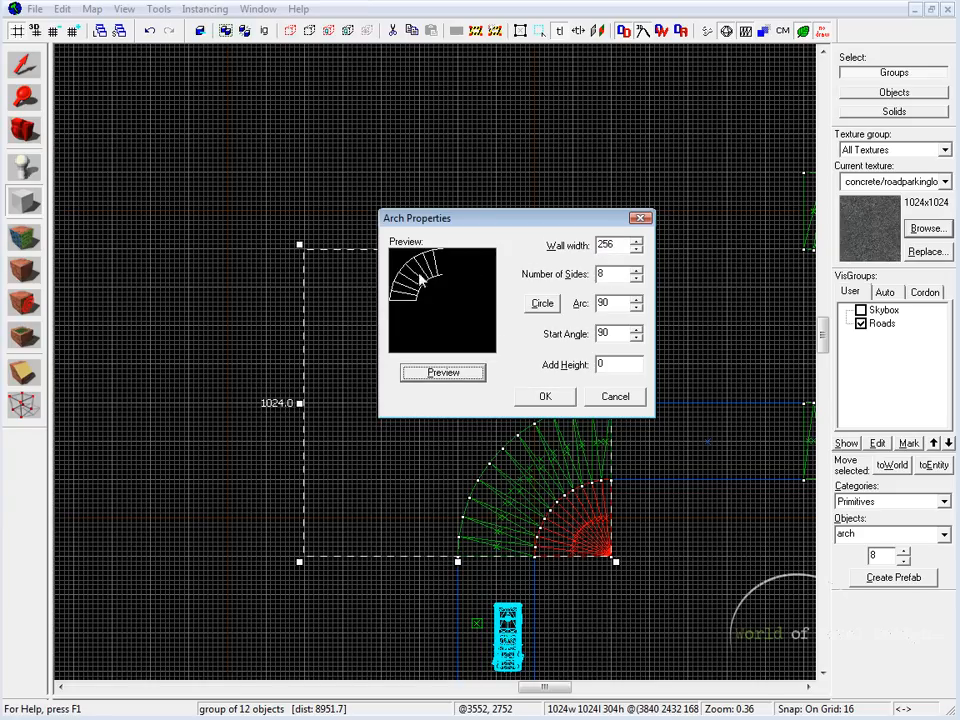
pyautogui.click(605, 273)
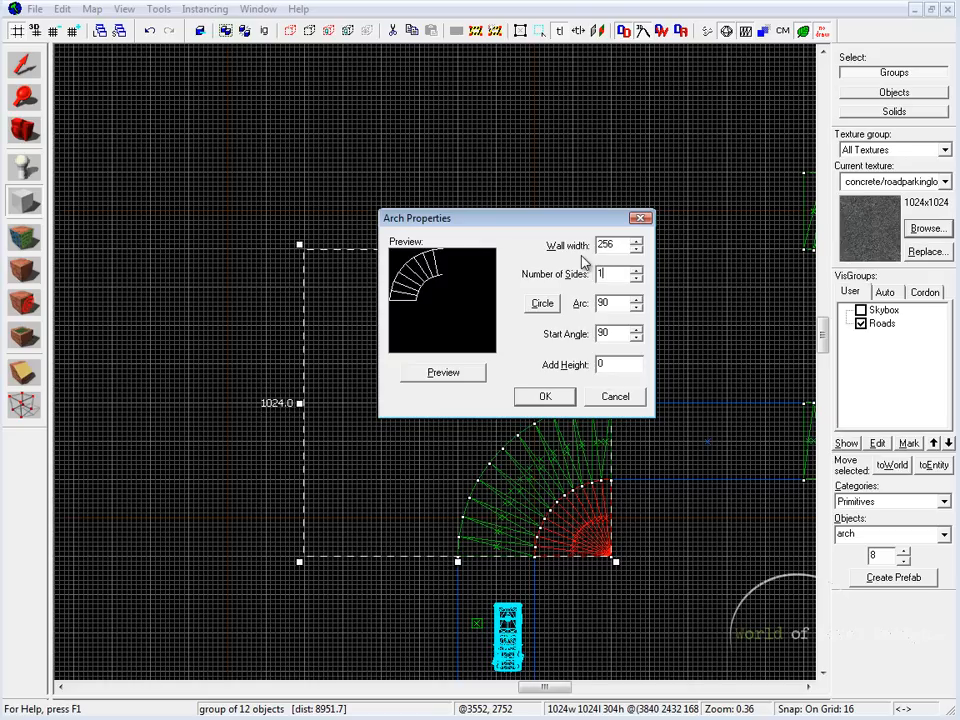
pyautogui.click(456, 372)
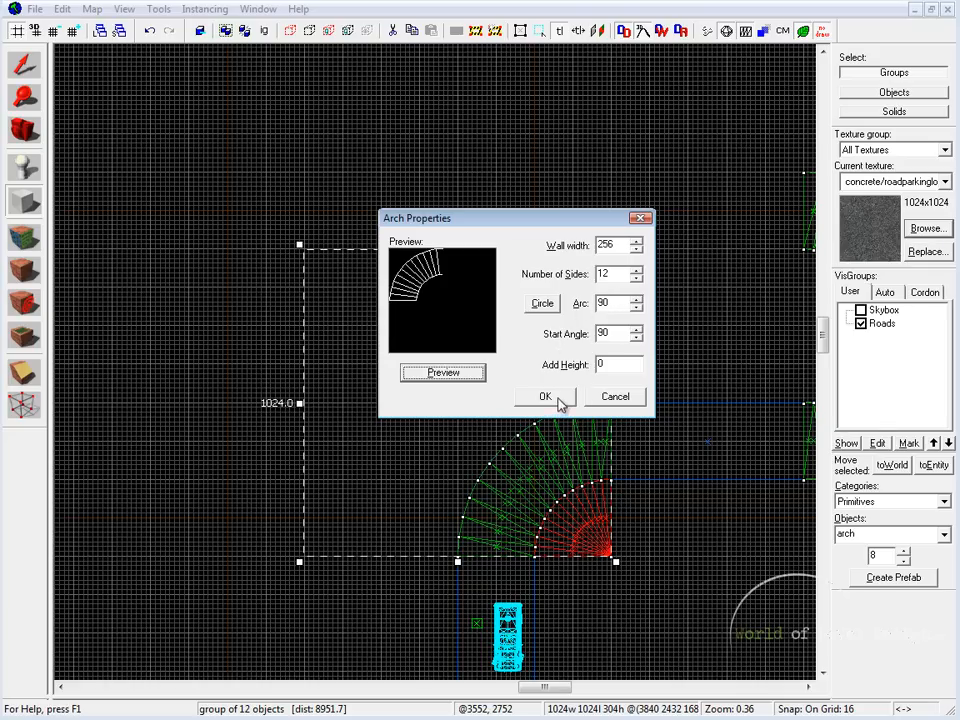
pyautogui.click(546, 398)
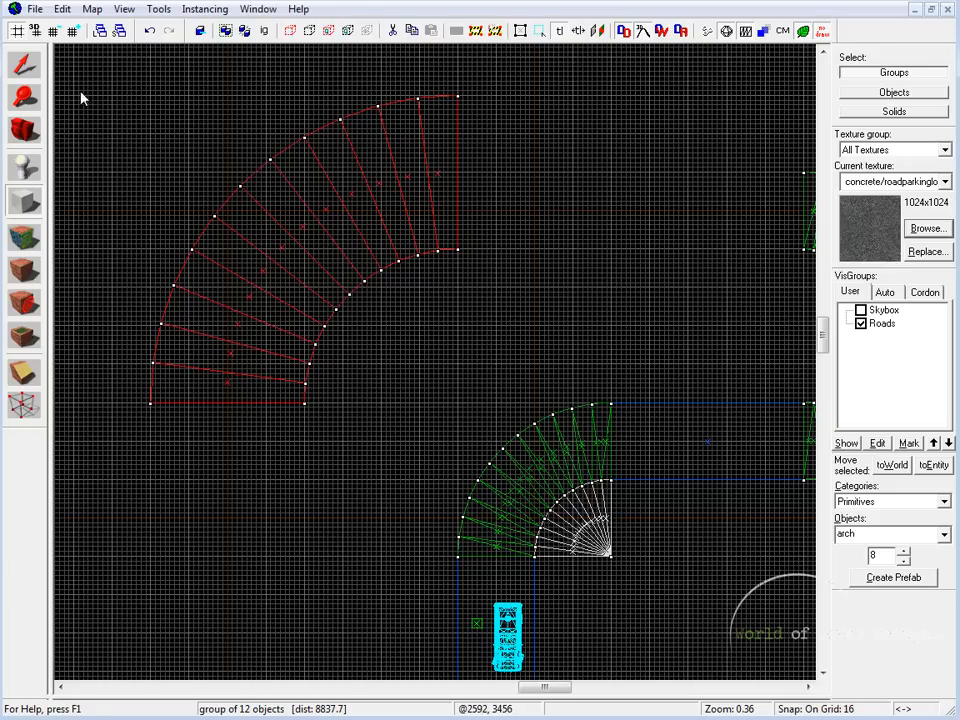
# Step: Move the new arch so its inner edge lines up with the road's outer curve in the top view
pyautogui.click(24, 64)
pyautogui.moveTo(306, 218); pyautogui.dragTo(456, 371)
pyautogui.scroll(5, 541, 396)
pyautogui.scroll(-4, 604, 523)
# Step: Compare the height of both arches with the sloping road in the side view and along the road in 3D
pyautogui.hotkey('shift', 'z')
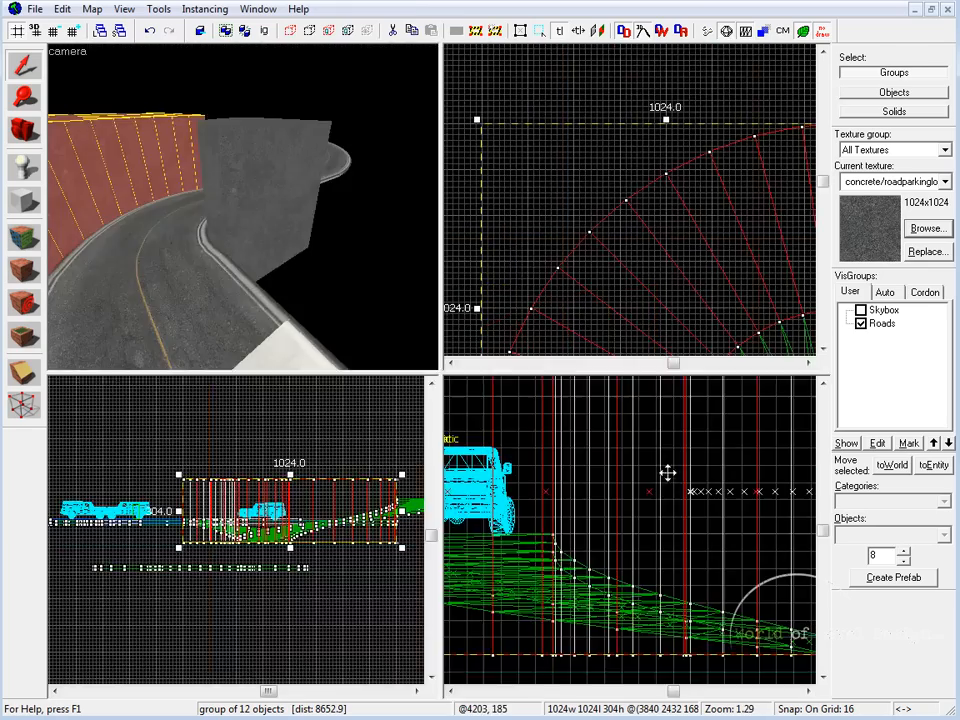
pyautogui.hotkey('shift', 'z')
pyautogui.scroll(-3, 530, 492)
pyautogui.moveTo(435, 409); pyautogui.dragTo(530, 473, button='middle')
pyautogui.moveTo(342, 340); pyautogui.dragTo(594, 285, button='middle')
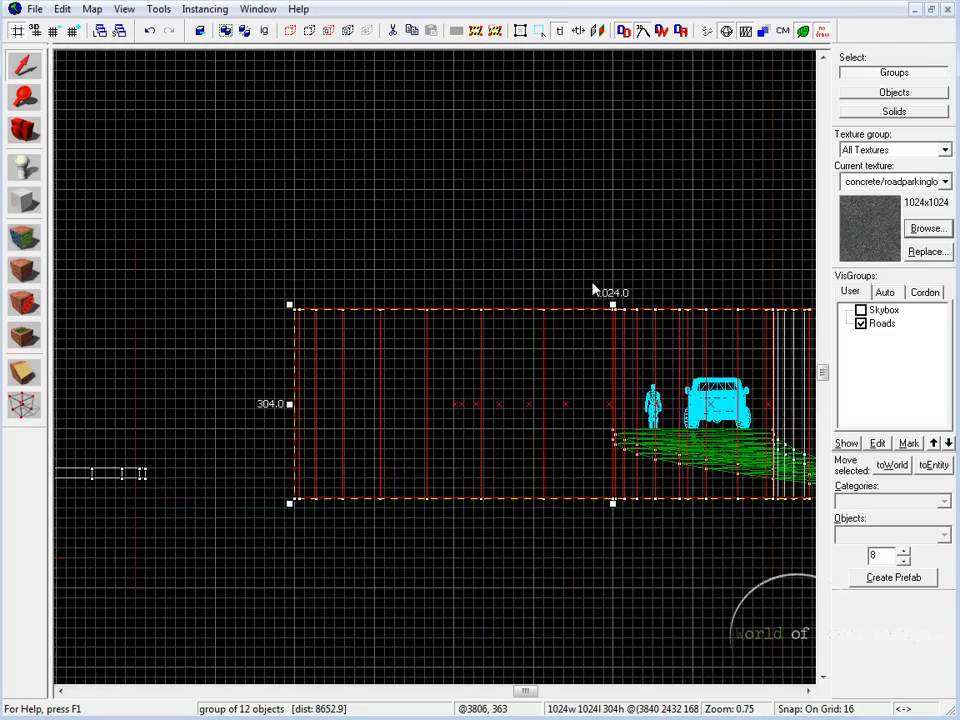
pyautogui.moveTo(735, 286); pyautogui.dragTo(570, 322, button='middle')
pyautogui.hotkey('shift', 'z')
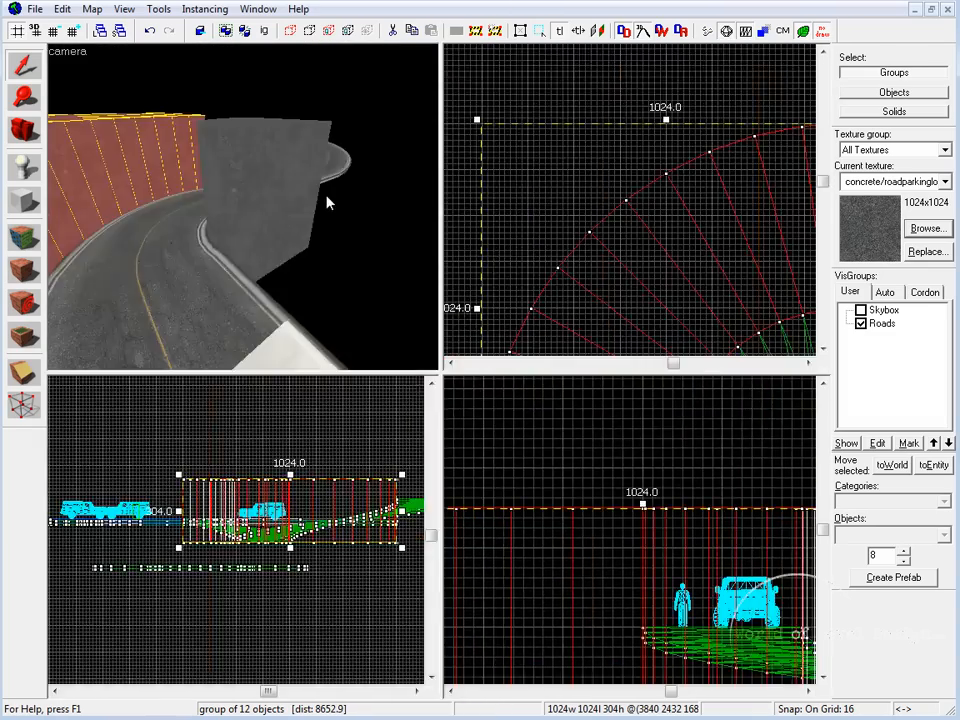
pyautogui.hotkey('shift', 'z')
pyautogui.press('Escape')
pyautogui.press('z')
pyautogui.press('z')
pyautogui.click(569, 351)
pyautogui.click(347, 350)
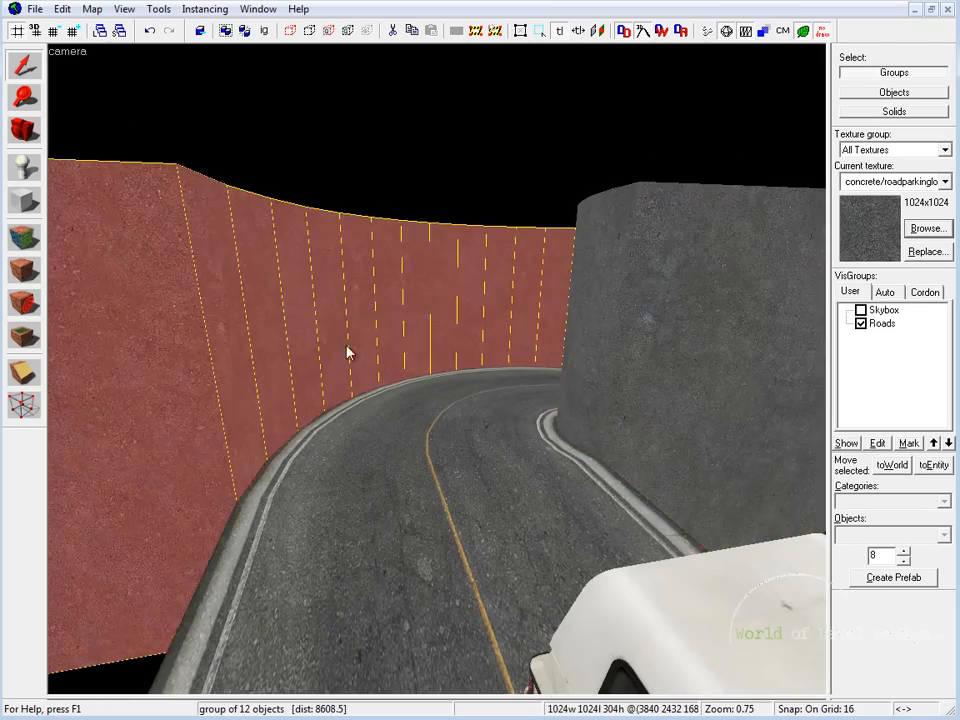
pyautogui.press('z')
pyautogui.press('w')
pyautogui.click(437, 370)
pyautogui.press('s')
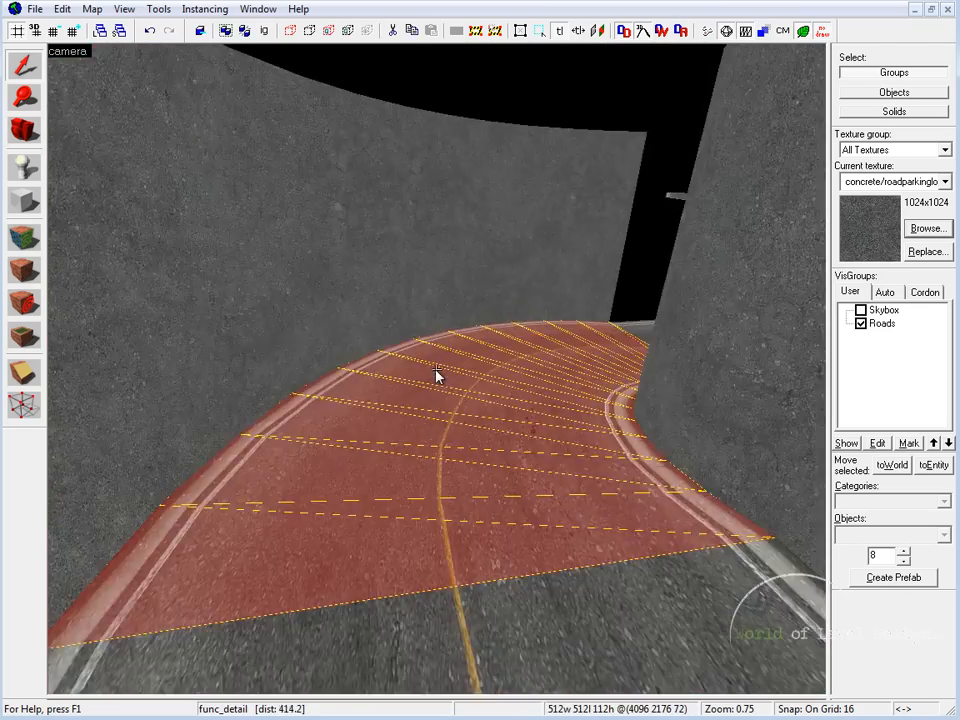
# Step: Select both arches and lower their tops in the side view to a height of 112
pyautogui.click(437, 370)
pyautogui.press('z')
pyautogui.keyDown('ctrl'); pyautogui.click(681, 401); pyautogui.keyUp('ctrl')
pyautogui.hotkey('shift', 'z')
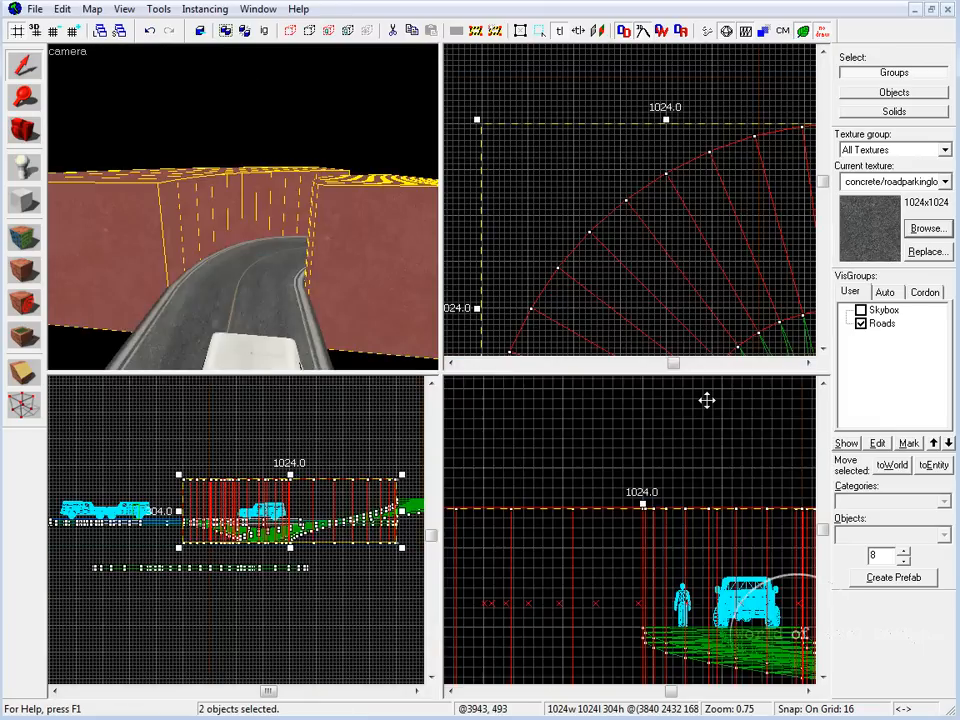
pyautogui.hotkey('shift', 'z')
pyautogui.moveTo(448, 347); pyautogui.dragTo(448, 468)
pyautogui.hotkey('shift', 'z')
pyautogui.hotkey('shift', 'z')
# Step: Inspect the lowered arches on both sides of the curve in the 3D view and select the inner one
pyautogui.press('z')
pyautogui.press('d')
pyautogui.press('z')
pyautogui.click(427, 352)
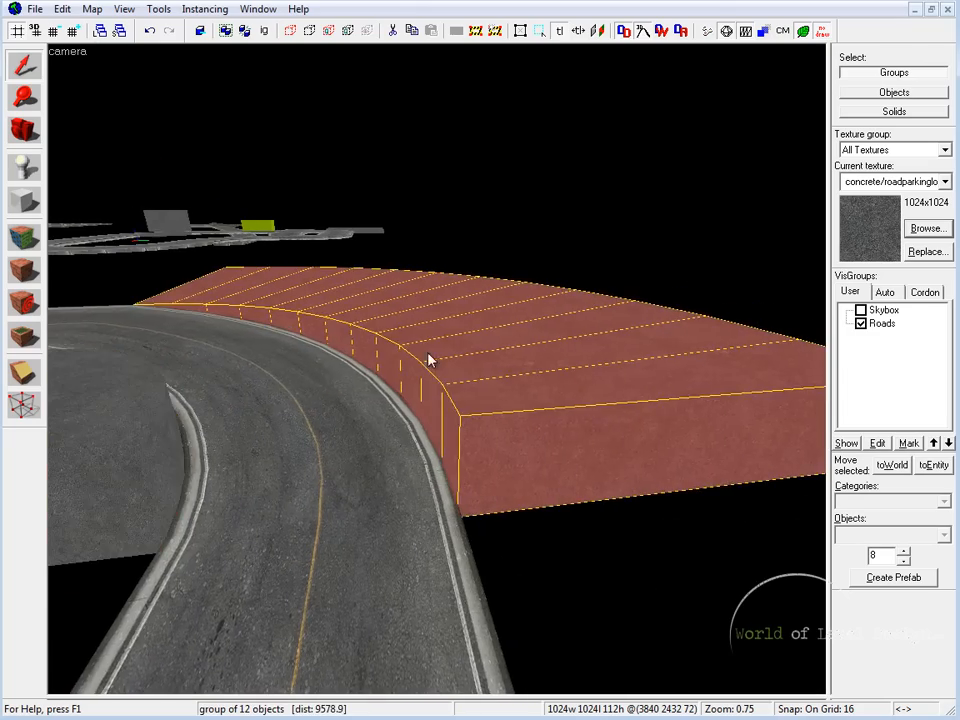
pyautogui.click(166, 404)
pyautogui.press('z')
pyautogui.press('w')
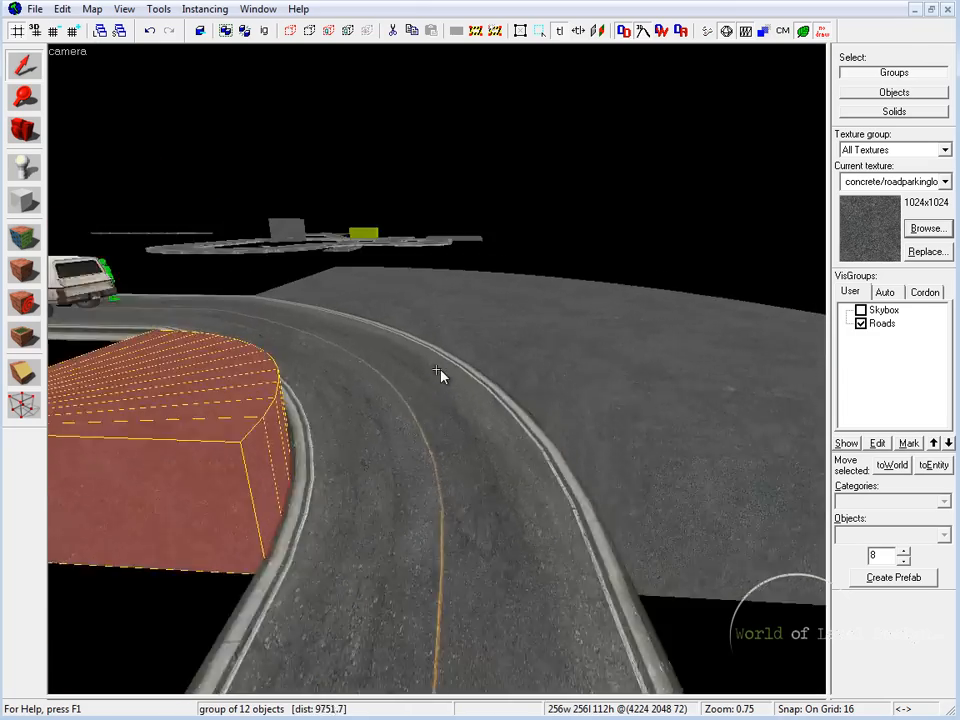
pyautogui.press('z')
pyautogui.press('z')
pyautogui.press('s')
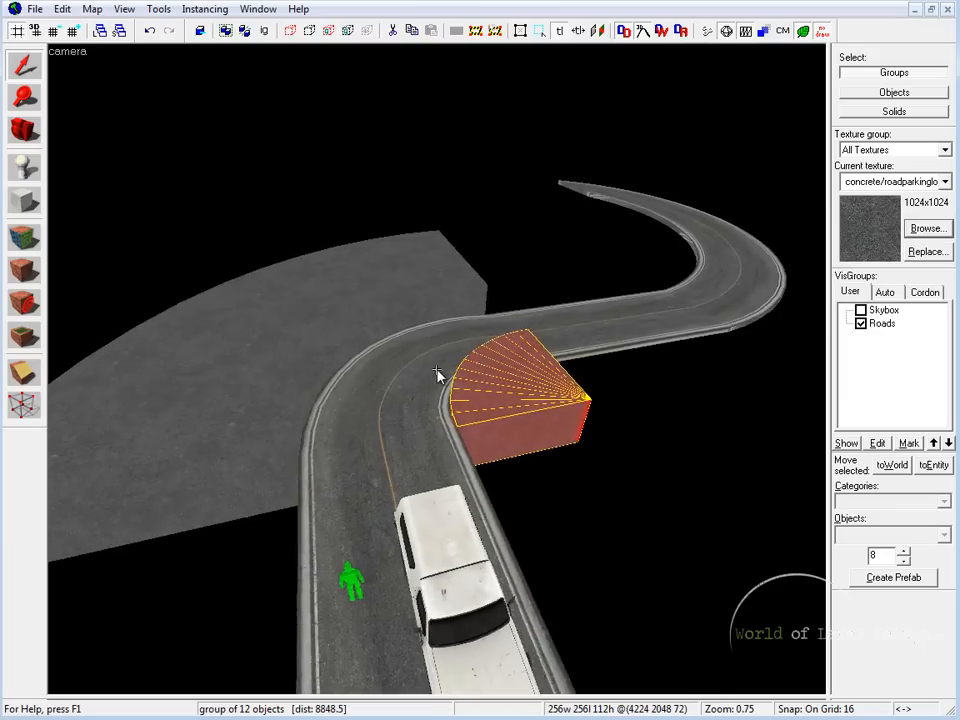
pyautogui.press('w')
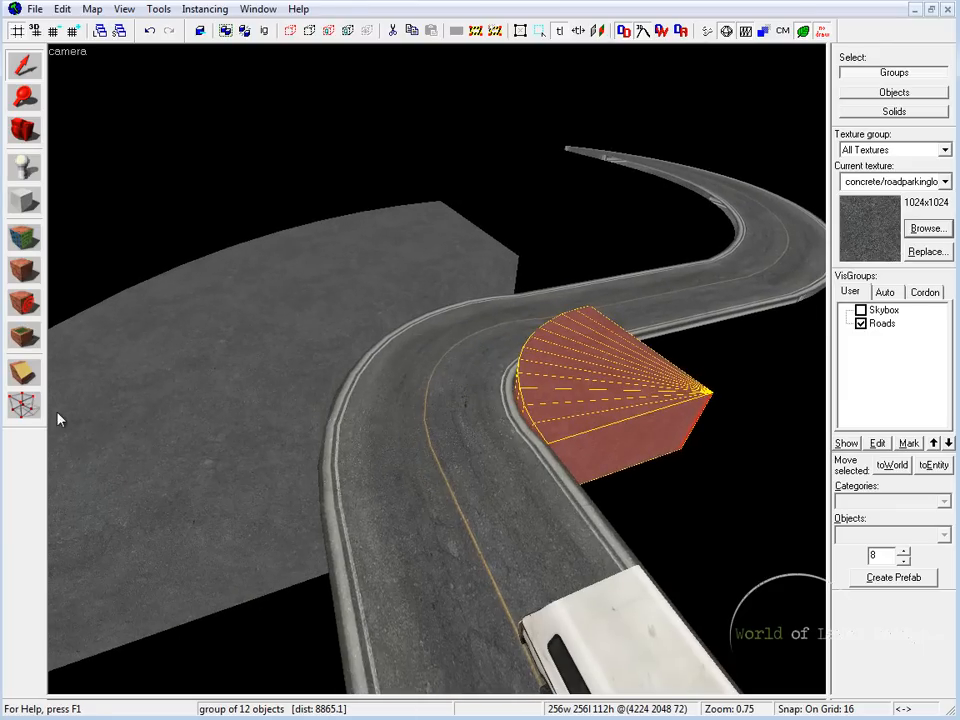
# Step: Start editing the inner arch's vertices and examine the ones along the road's edge in the 3D view
pyautogui.click(24, 404)
pyautogui.press('z')
pyautogui.press('w')
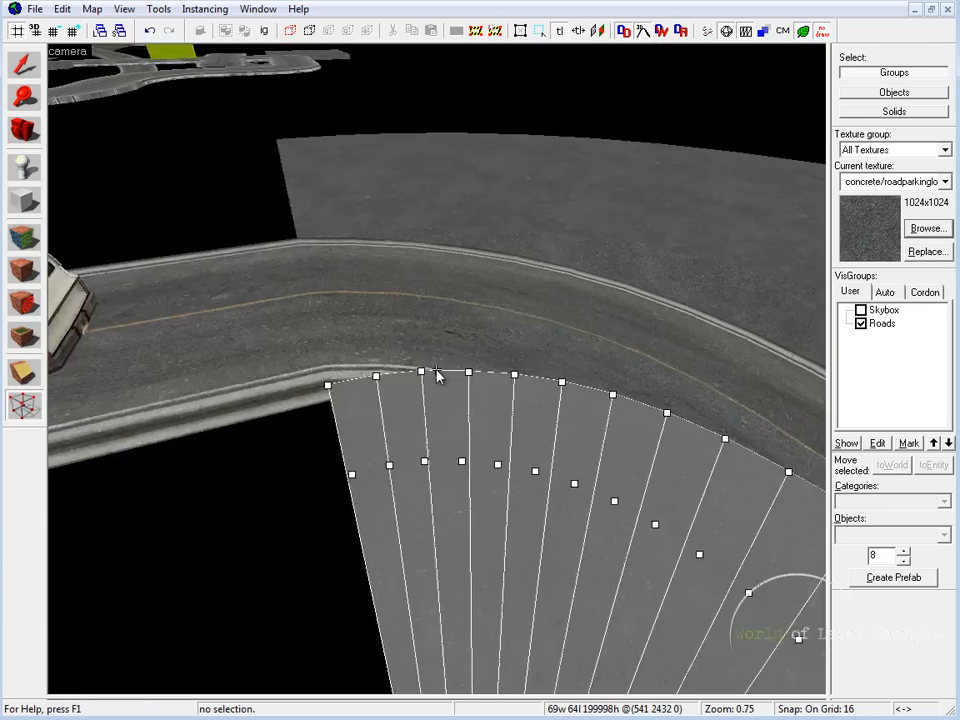
pyautogui.press('z')
pyautogui.press('z')
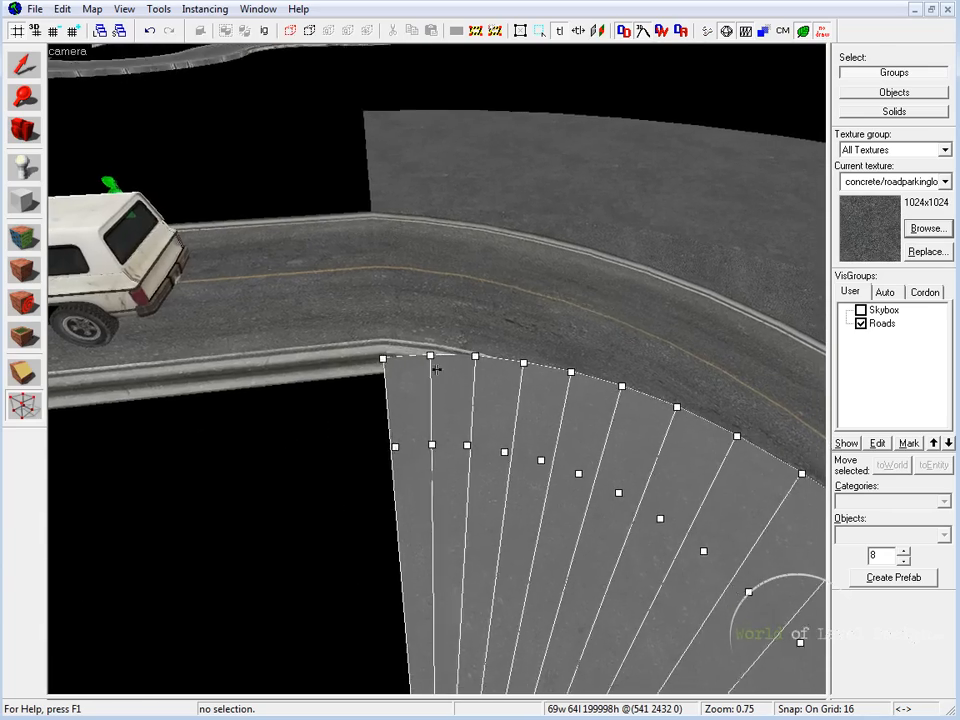
pyautogui.press('a')
pyautogui.press('z')
pyautogui.click(428, 375)
pyautogui.click(541, 353)
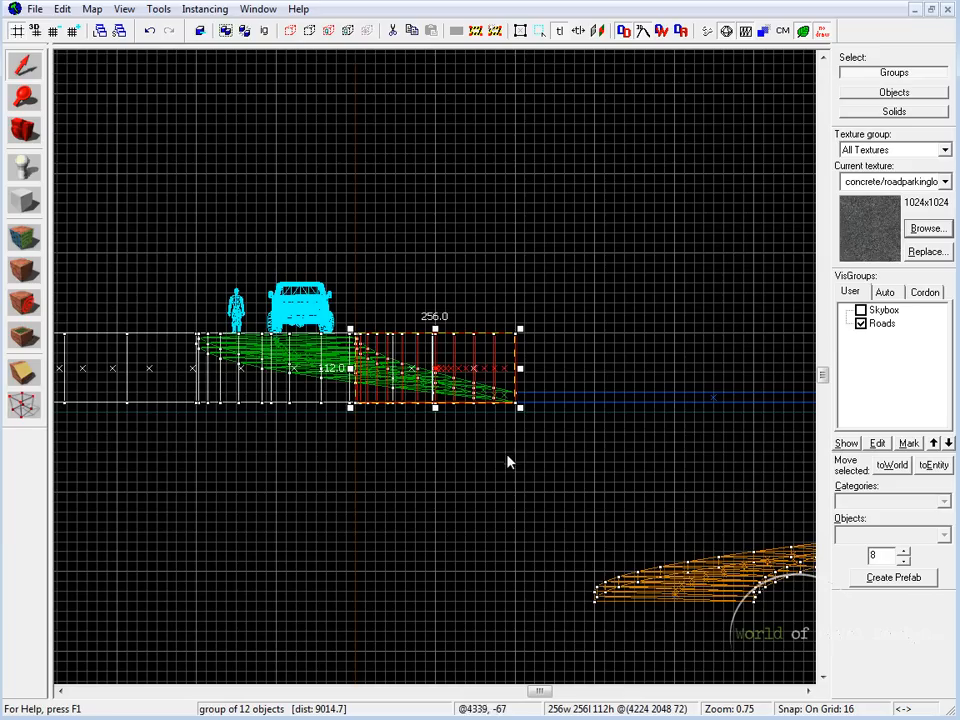
pyautogui.scroll(8, 460, 351)
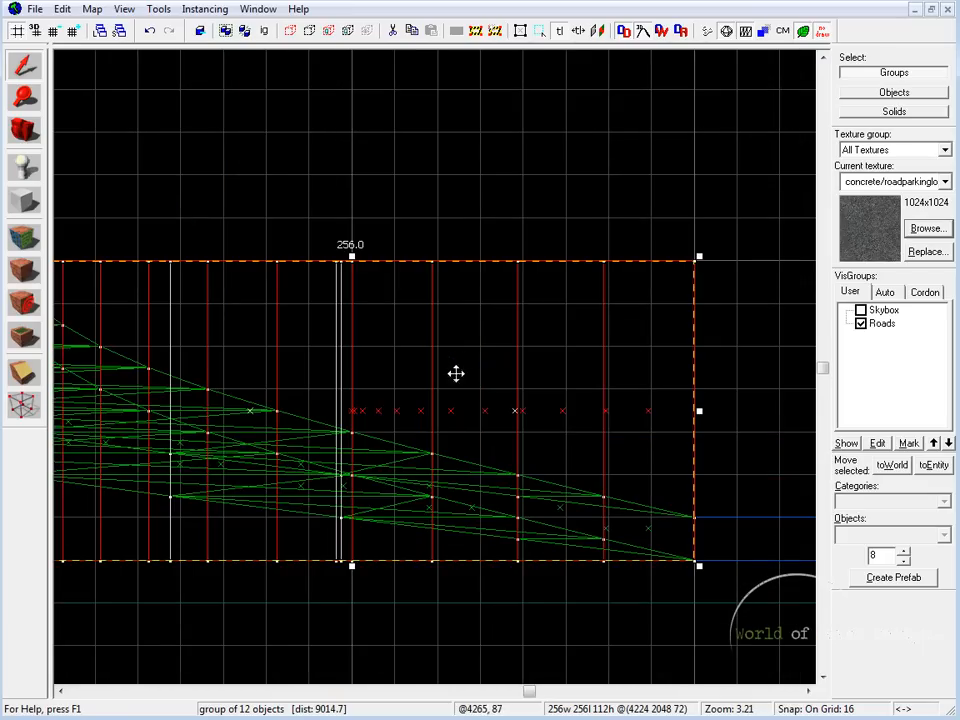
# Step: Set the grid to 2 and lower the second top vertex on the inner arch's curved edge to the road's surface
pyautogui.moveTo(322, 394); pyautogui.dragTo(627, 436, button='middle')
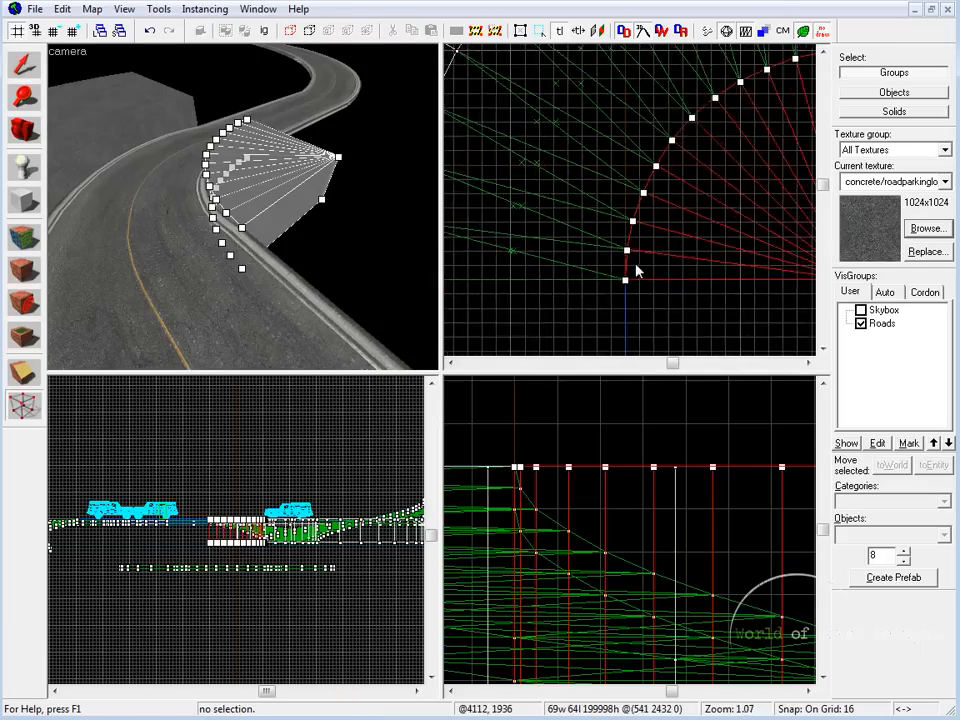
pyautogui.scroll(1, 589, 221)
pyautogui.moveTo(589, 221); pyautogui.dragTo(647, 270)
pyautogui.press('Return')
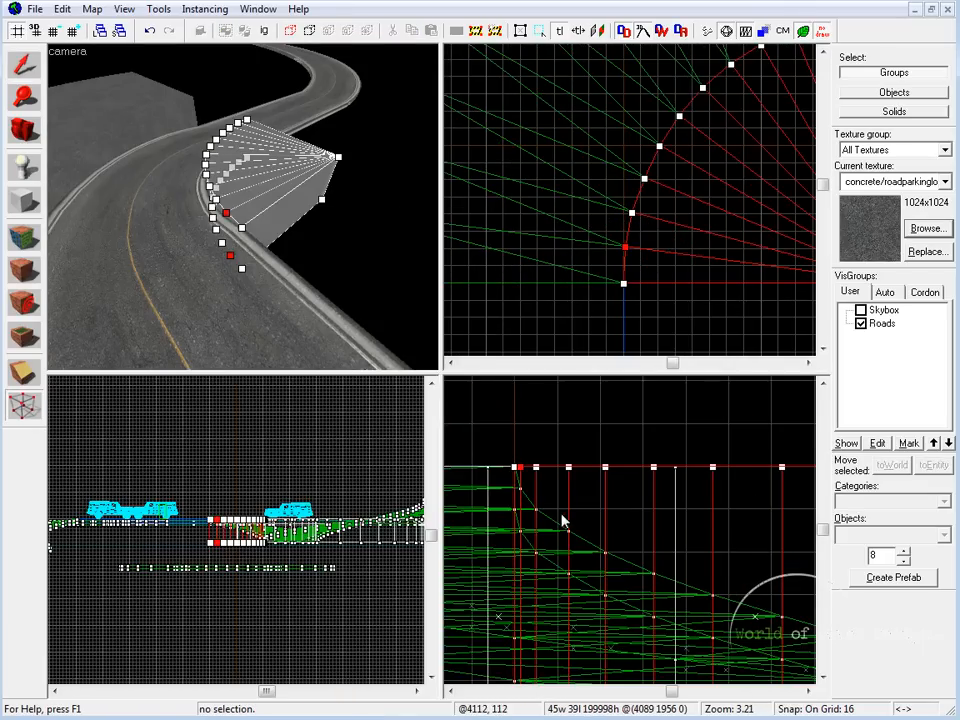
pyautogui.scroll(4, 561, 516)
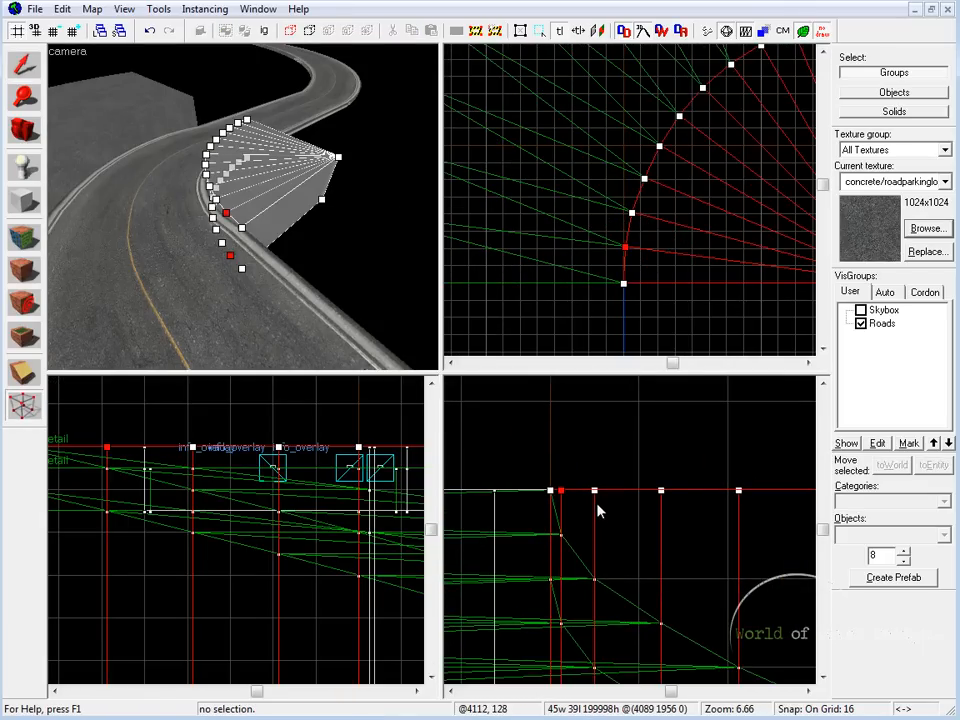
pyautogui.press('[')
pyautogui.press('[')
pyautogui.press('[')
pyautogui.scroll(4, 598, 512)
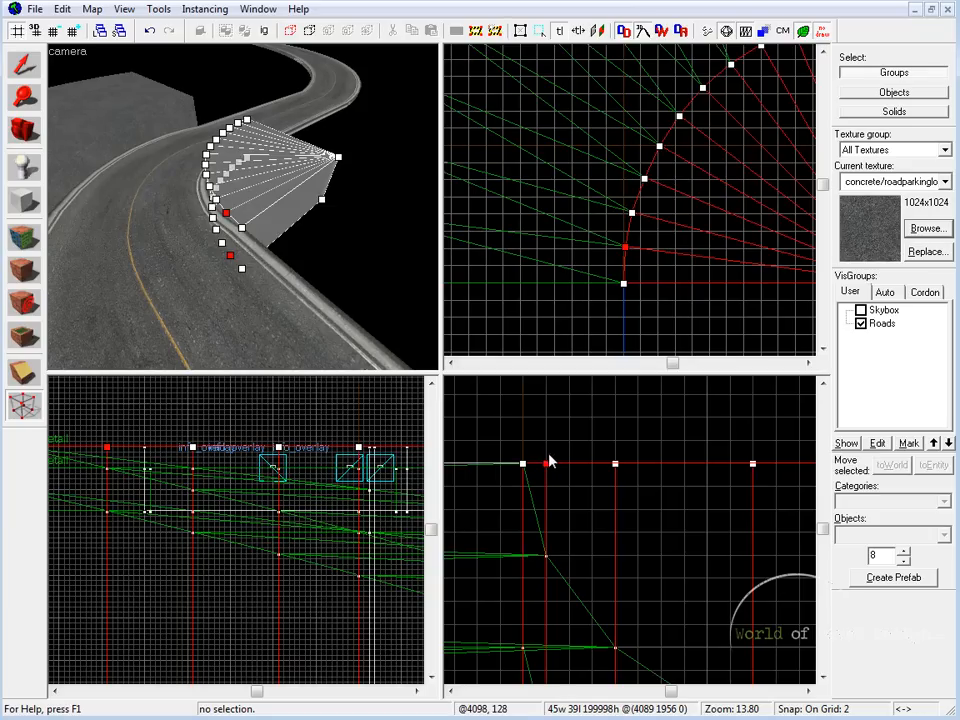
pyautogui.moveTo(546, 462); pyautogui.dragTo(546, 550)
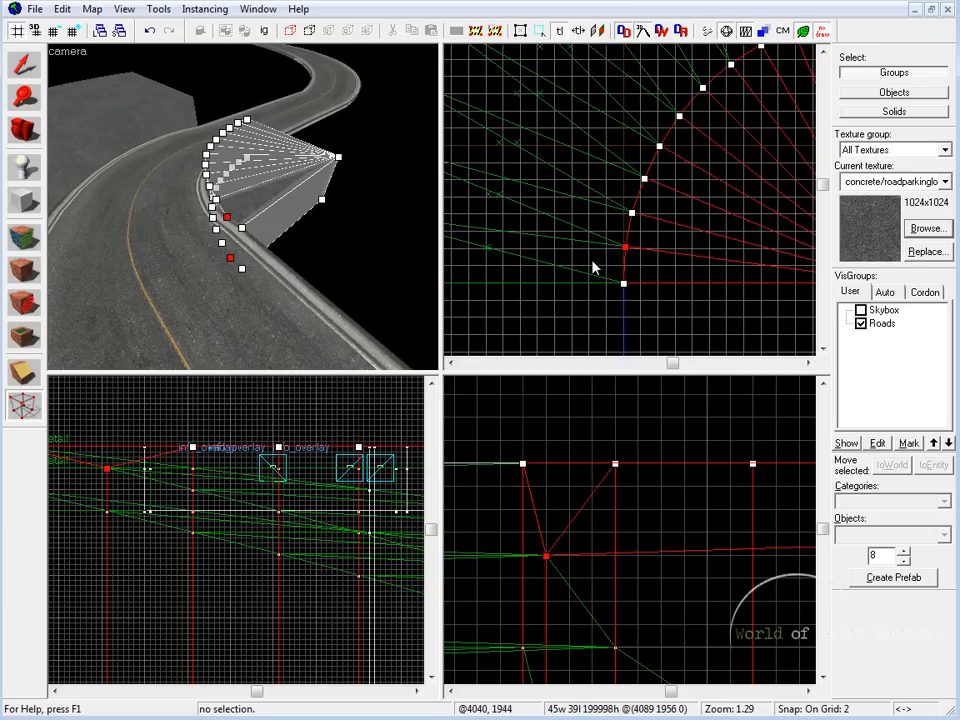
# Step: Lower the third top vertex on the arch's curved edge to the road's surface, and pick the vertex after it
pyautogui.click(632, 213)
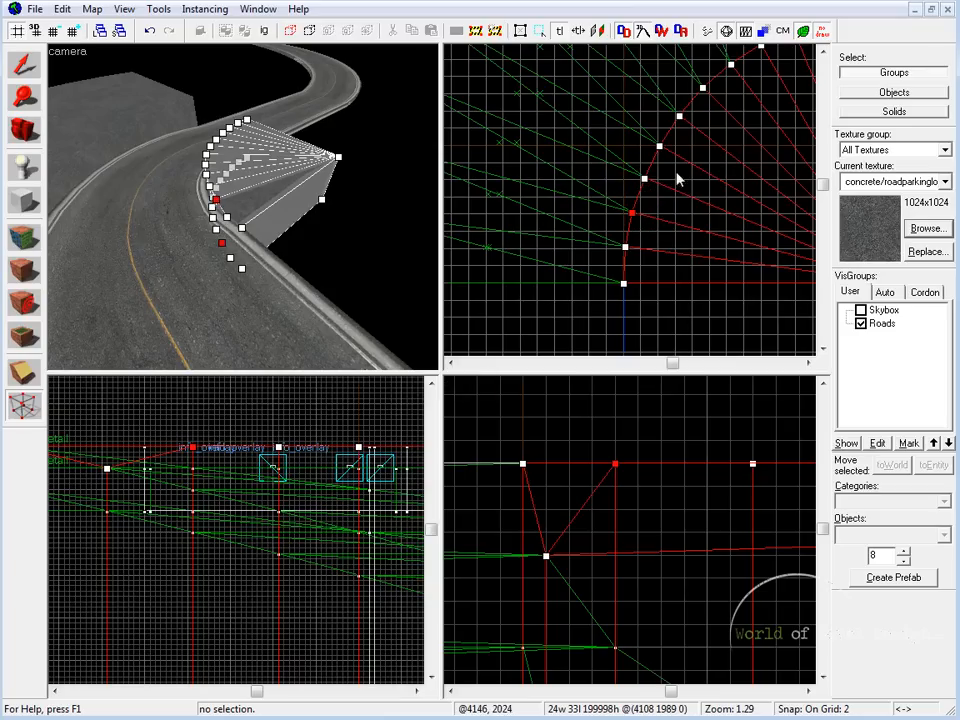
pyautogui.moveTo(610, 396); pyautogui.dragTo(606, 570)
pyautogui.click(636, 178)
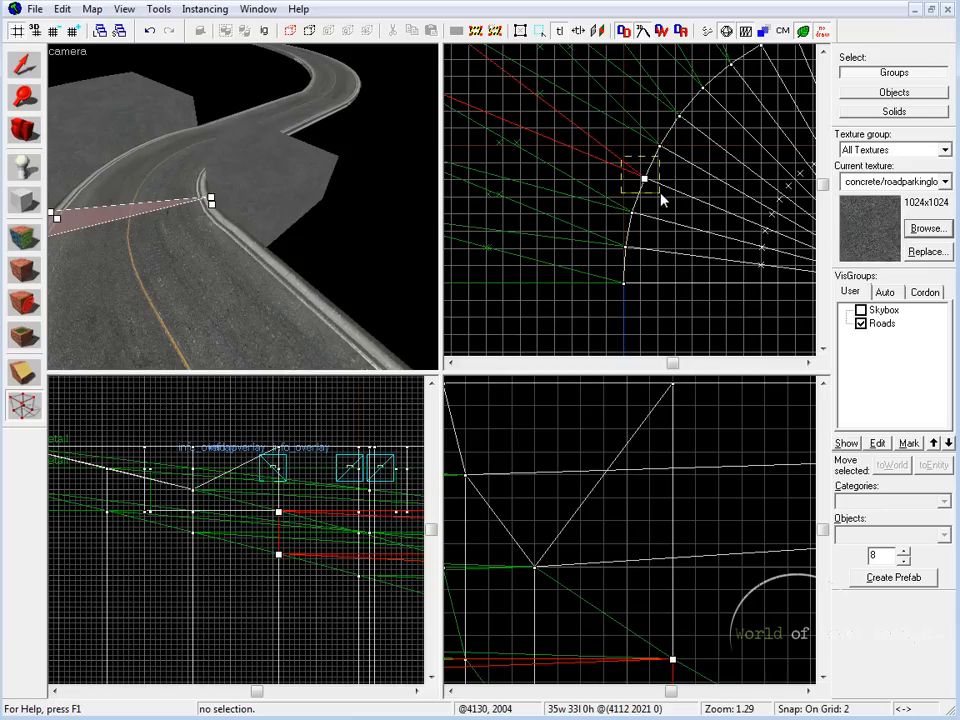
# Step: Finish vertex editing and inspect the shaped inner arch against the curved road in the 3D view
pyautogui.click(26, 65)
pyautogui.click(322, 205)
pyautogui.click(152, 190)
pyautogui.click(247, 168)
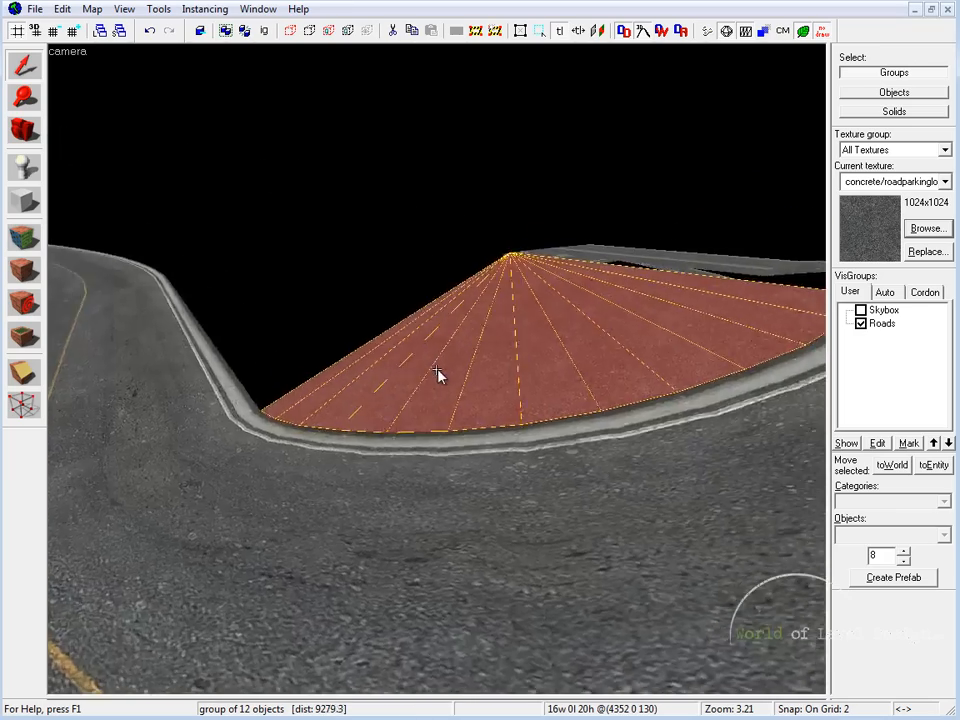
pyautogui.press('a')
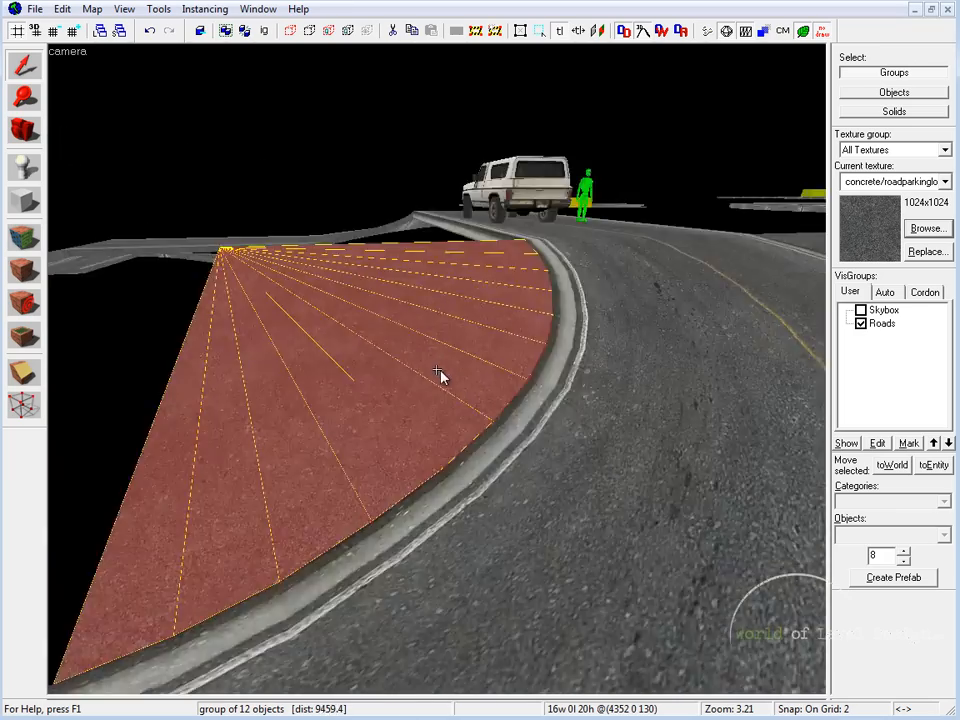
pyautogui.press('z')
pyautogui.click(541, 405)
pyautogui.press('z')
pyautogui.press('w')
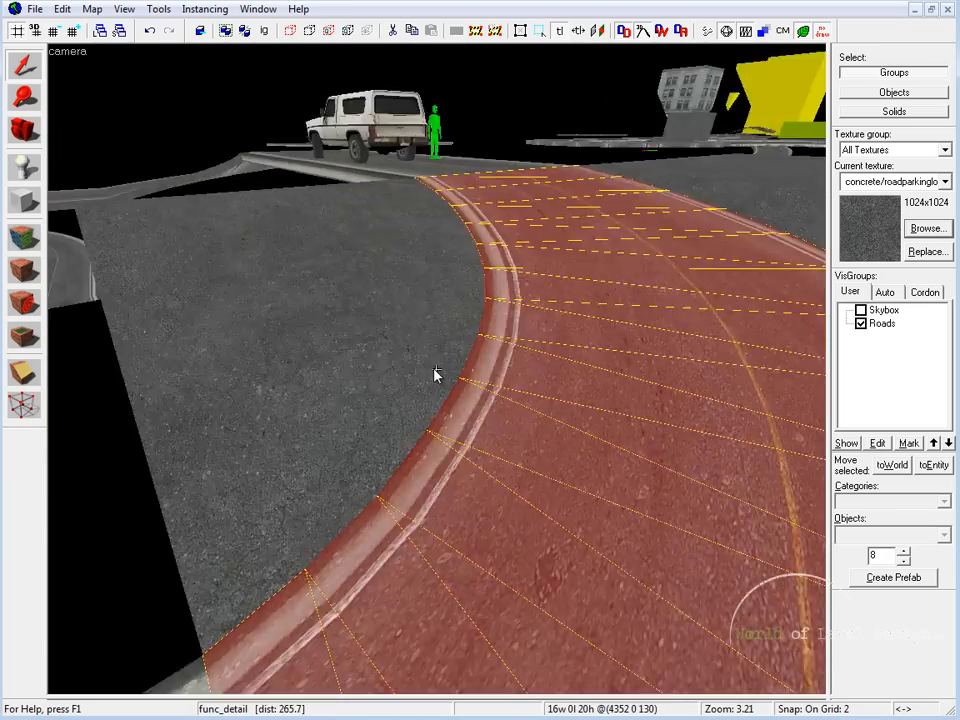
pyautogui.press('s')
pyautogui.press('z')
# Step: Copy the straight upper road segment across to the inner side so it meets the inner arch, with the grid raised to 16
pyautogui.click(470, 385)
pyautogui.click(400, 361)
pyautogui.hotkey('shift', 'z')
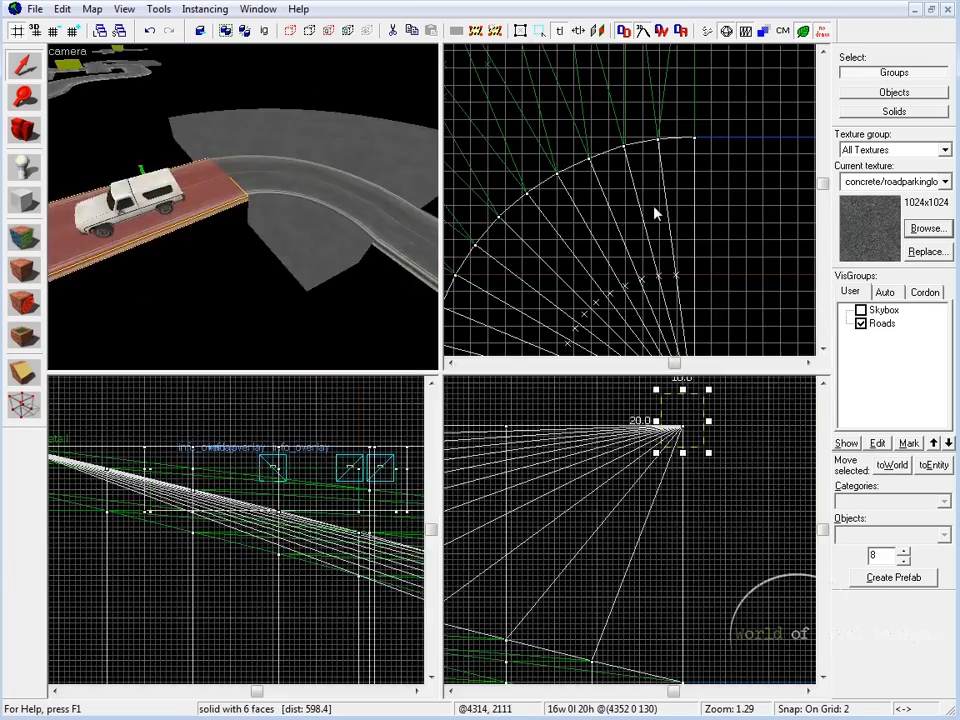
pyautogui.hotkey('shift', 'z')
pyautogui.scroll(-2, 655, 213)
pyautogui.moveTo(695, 433); pyautogui.dragTo(577, 297, button='middle')
pyautogui.press(']')
pyautogui.press(']')
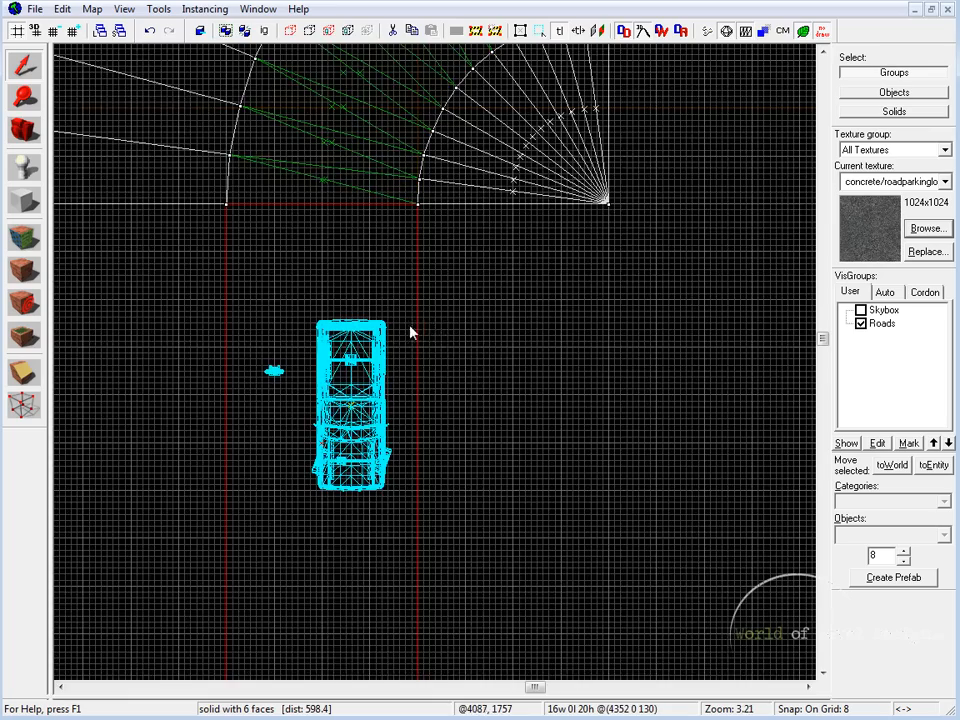
pyautogui.keyDown('shift'); pyautogui.moveTo(411, 328); pyautogui.dragTo(603, 330); pyautogui.keyUp('shift')
pyautogui.press(']')
pyautogui.scroll(-1, 625, 380)
pyautogui.hotkey('shift', 'z')
pyautogui.hotkey('shift', 'z')
# Step: Sample the nature/blend_docks_grass_dirt texture from the distant ground and apply it to the top face of the copied straight piece
pyautogui.press('z')
pyautogui.press('s')
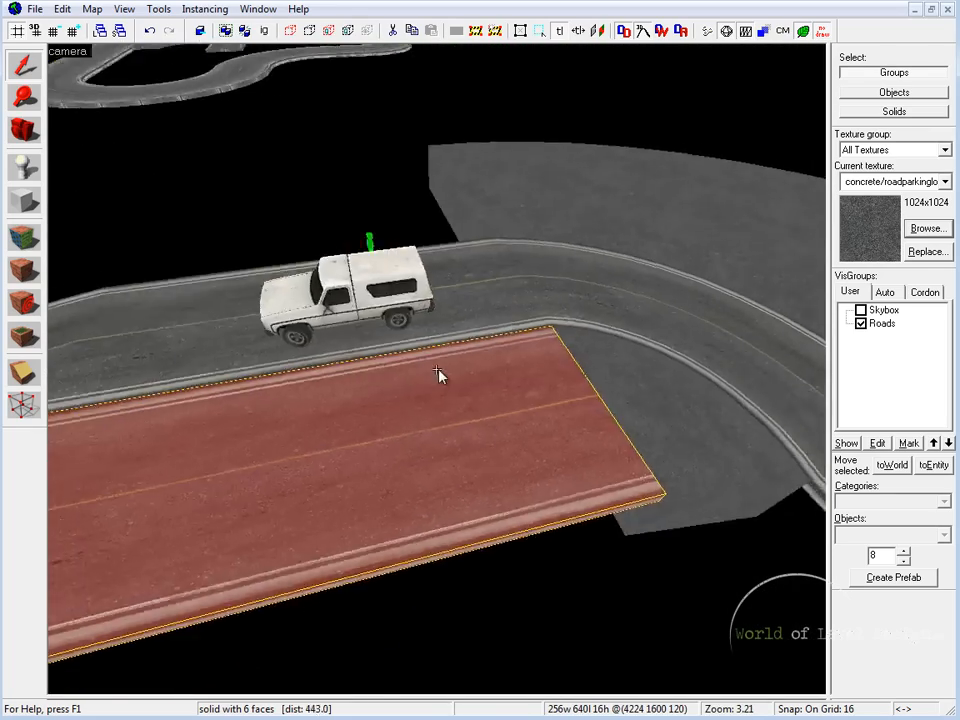
pyautogui.press('a')
pyautogui.press('w')
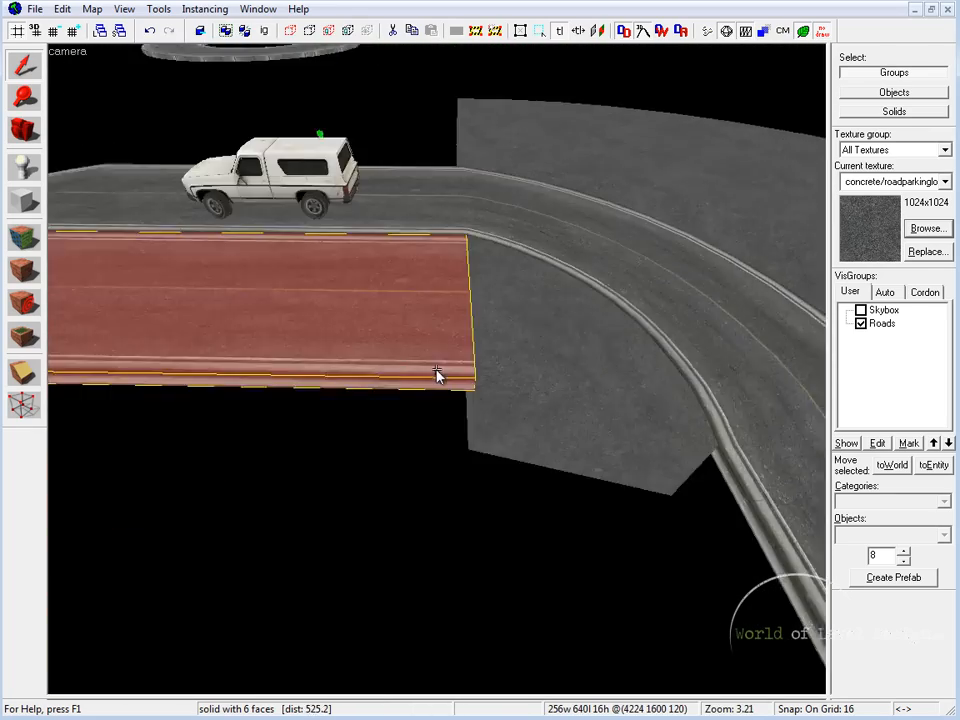
pyautogui.click(436, 374)
pyautogui.press('w')
pyautogui.press('s')
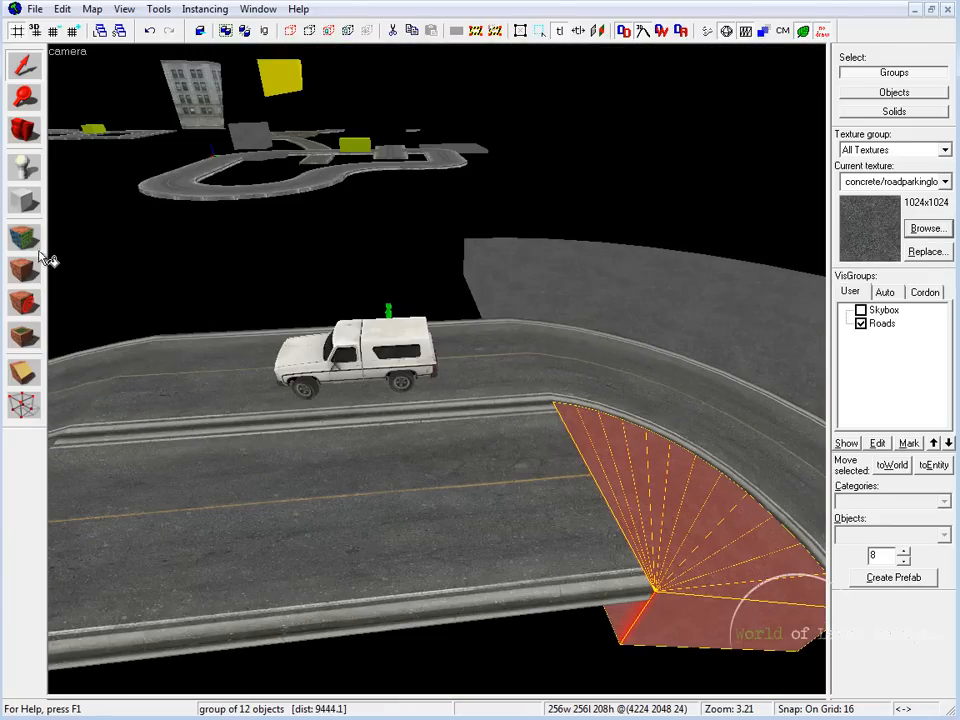
pyautogui.click(38, 248)
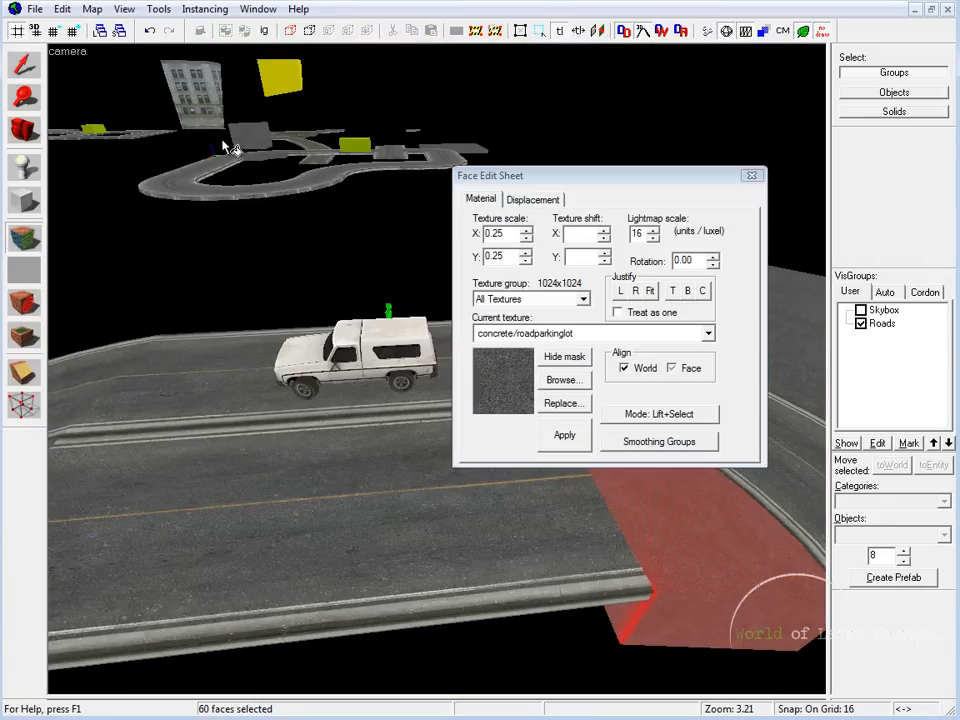
pyautogui.click(302, 137)
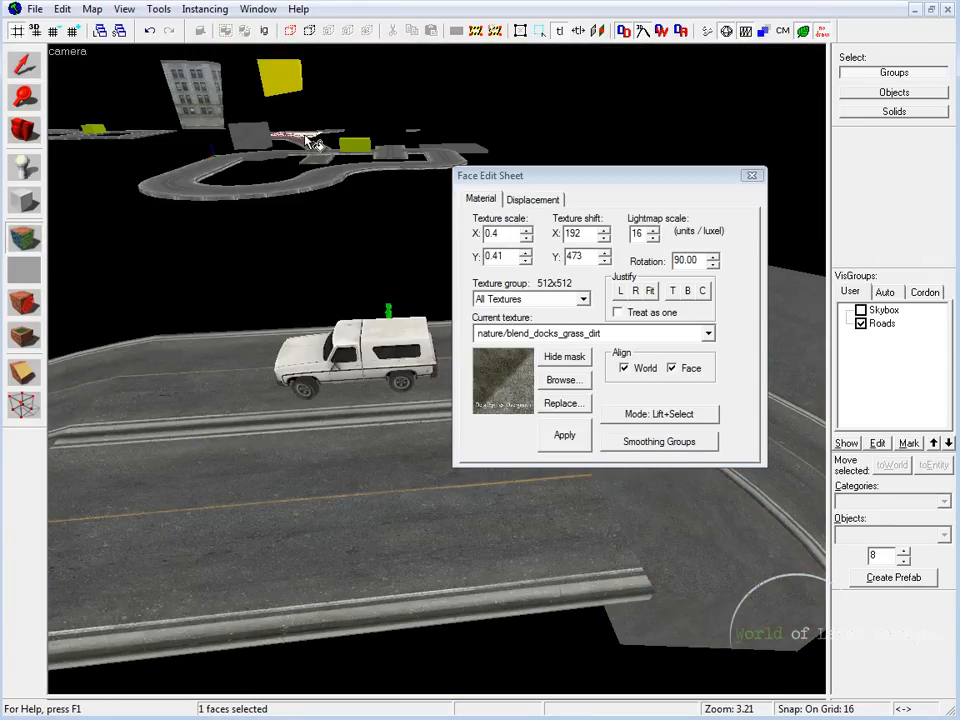
pyautogui.rightClick(380, 513)
# Step: Apply the nature/blend_docks_grass_dirt texture to the inner arch's faces and close the face editing
pyautogui.press('z')
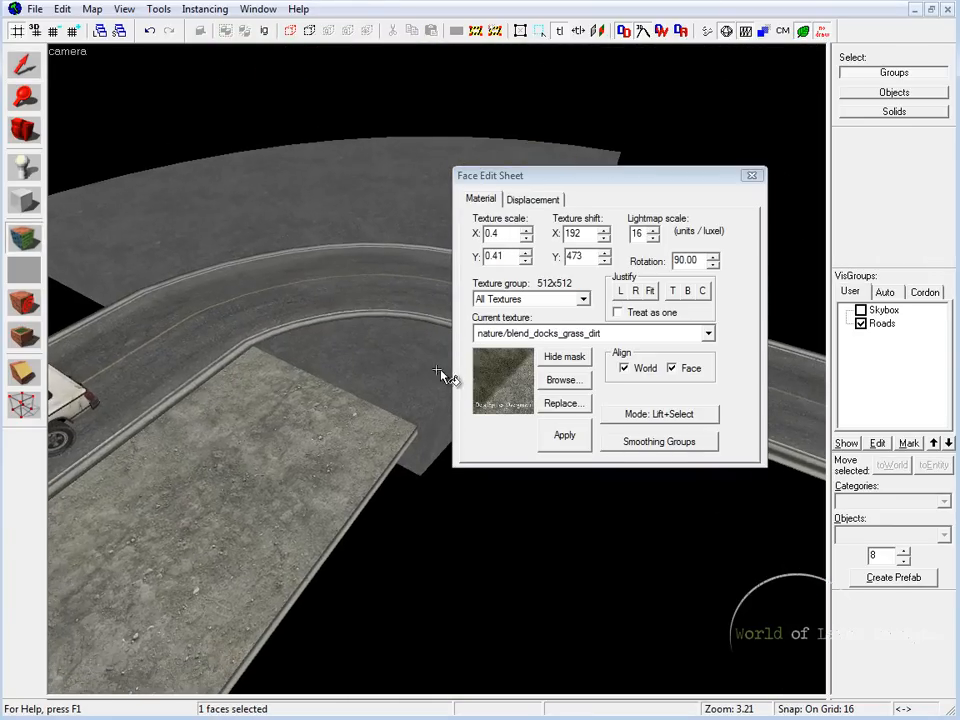
pyautogui.press('z')
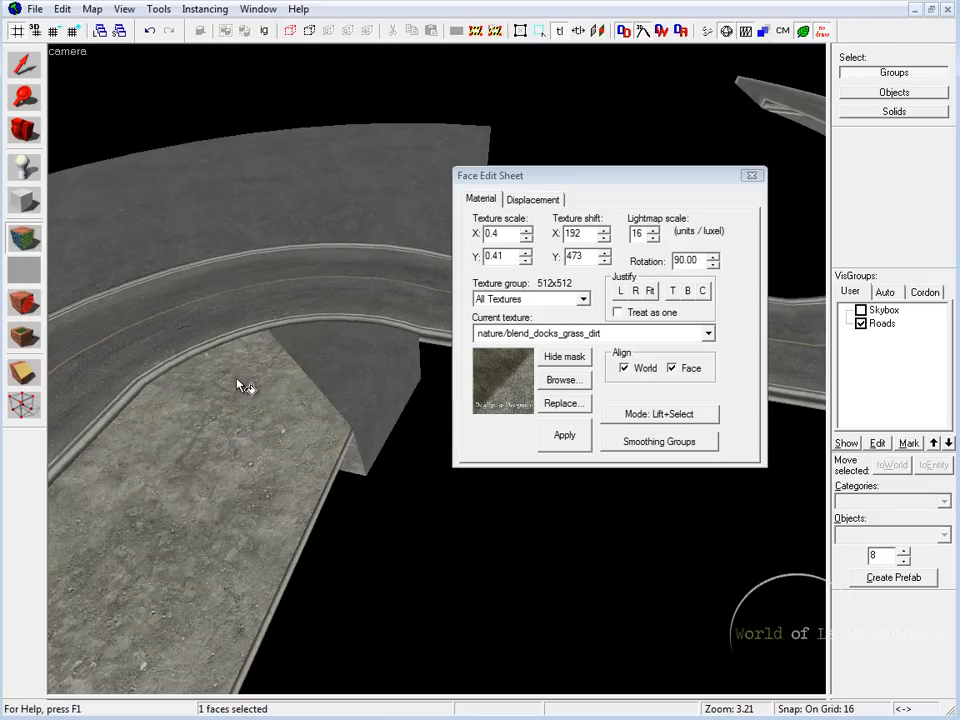
pyautogui.rightClick(400, 354)
pyautogui.click(759, 176)
# Step: Duplicate the straight ground piece, rotate the copy 90 degrees, and place it along the lower straight road at the arch's other end
pyautogui.click(274, 465)
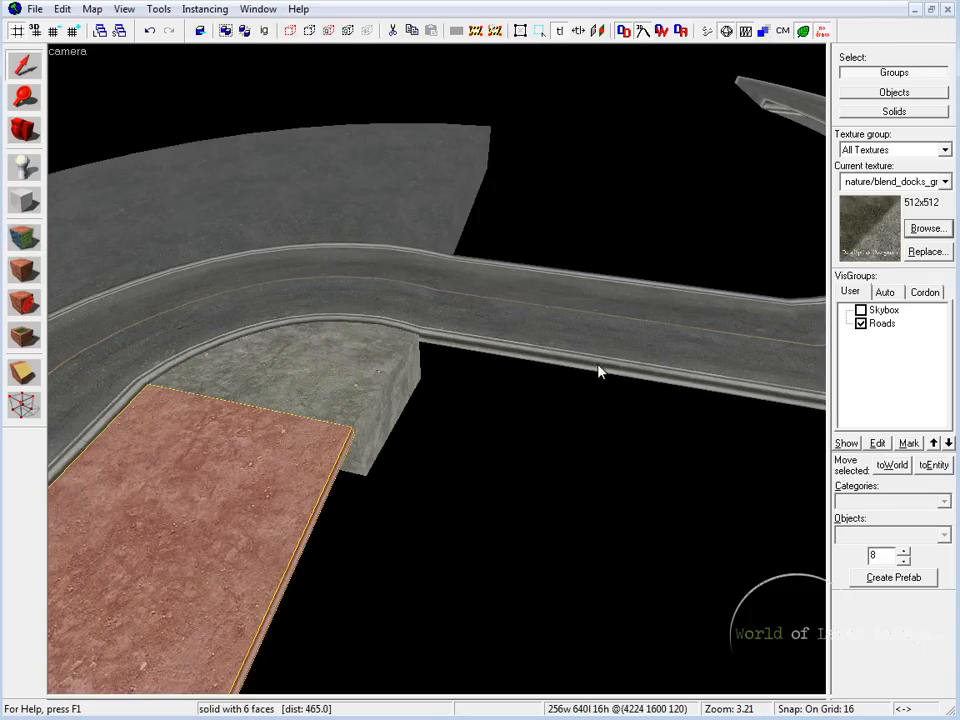
pyautogui.hotkey('shift', 'z')
# Step: Stretch the rotated ground piece downward to a height of 112 units
pyautogui.hotkey('shift', 'z')
pyautogui.moveTo(692, 395); pyautogui.dragTo(583, 502, button='middle')
pyautogui.moveTo(421, 397)
pyautogui.keyDown('shift'); pyautogui.mouseDown()
pyautogui.moveTo(570, 285)
pyautogui.moveTo(554, 264)
pyautogui.mouseUp(); pyautogui.keyUp('shift')
pyautogui.moveTo(627, 210); pyautogui.dragTo(639, 405)
pyautogui.moveTo(475, 358); pyautogui.dragTo(571, 262)
pyautogui.moveTo(756, 287); pyautogui.dragTo(490, 287, button='middle')
pyautogui.hotkey('shift', 'z')
pyautogui.hotkey('shift', 'z')
pyautogui.moveTo(637, 311); pyautogui.dragTo(637, 441)
# Step: Lower the two top vertices on the rotated piece's road side to the lower road's surface, then finish vertex editing
pyautogui.hotkey('shift', 'z')
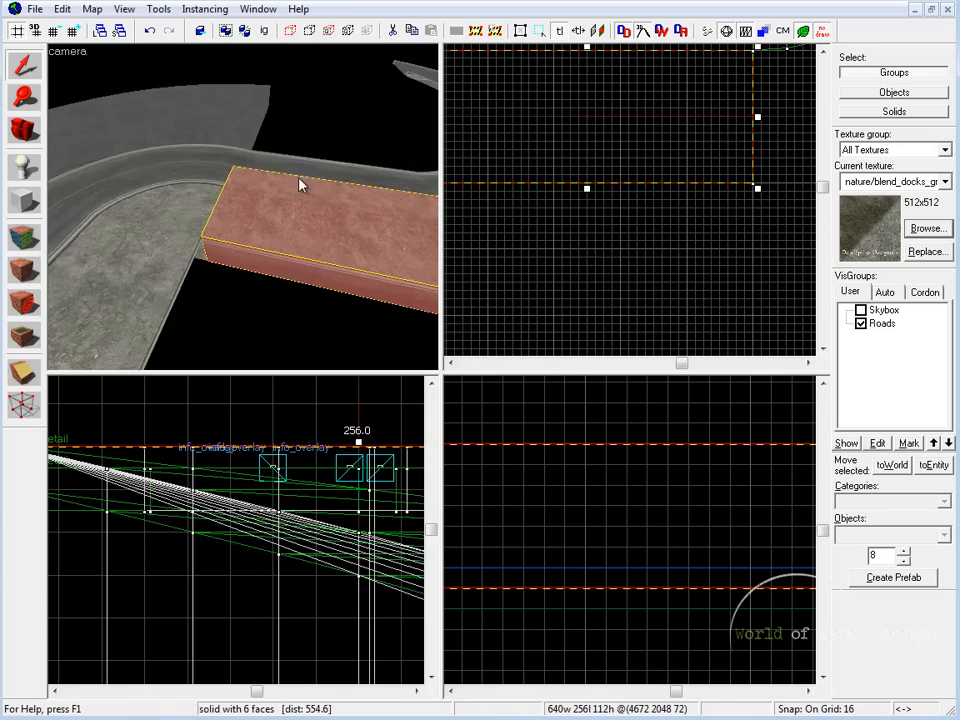
pyautogui.hotkey('shift', 'z')
pyautogui.press('z')
pyautogui.press('w')
pyautogui.press('a')
pyautogui.press('z')
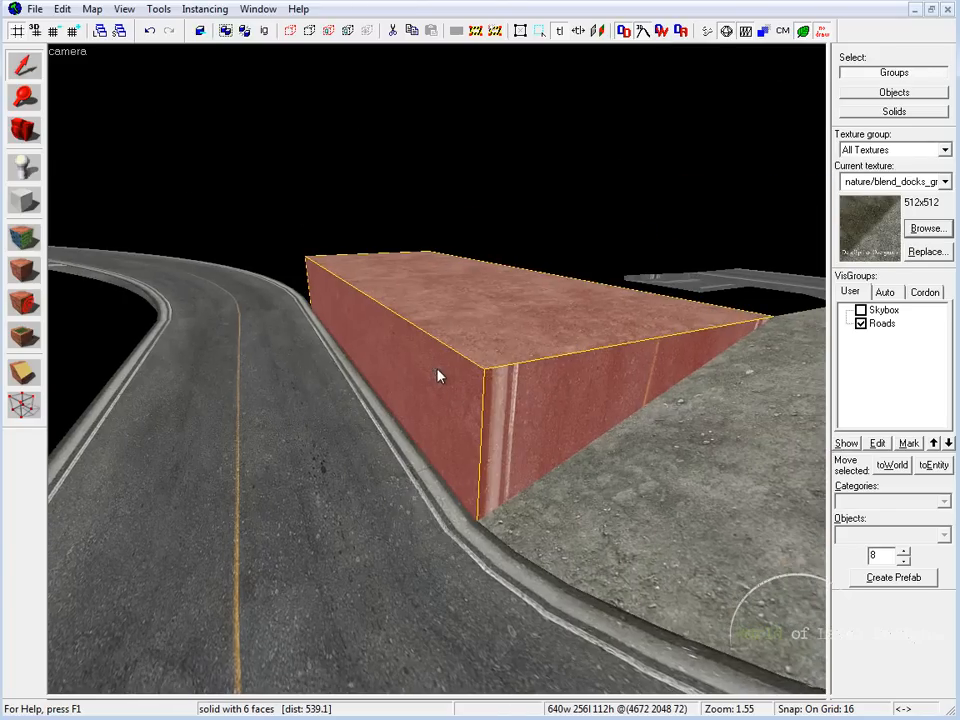
pyautogui.click(24, 404)
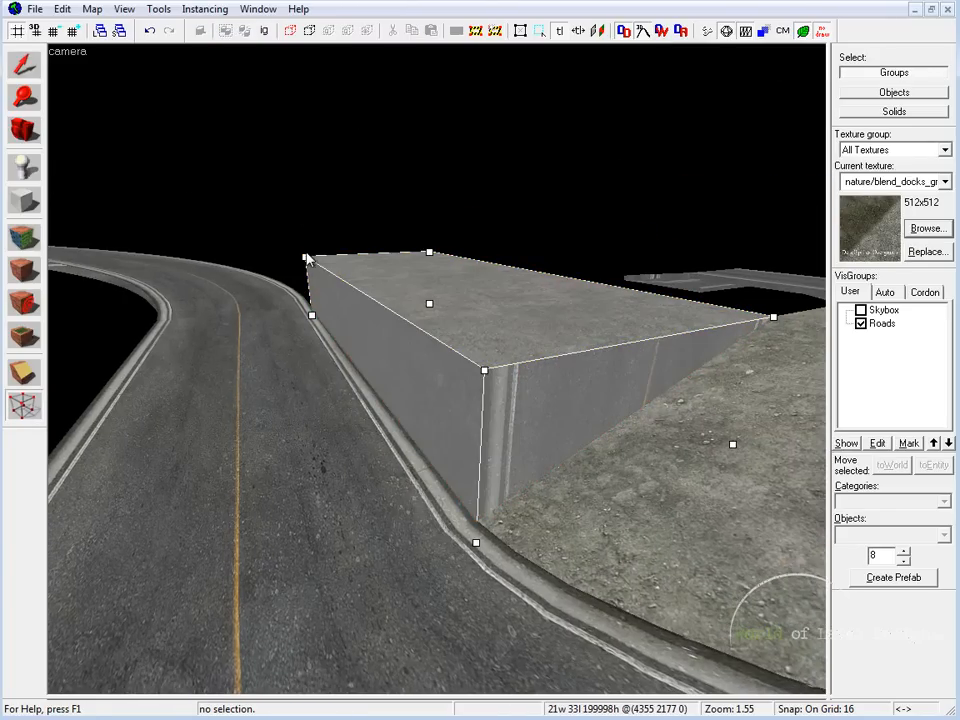
pyautogui.hotkey('shift', 'z')
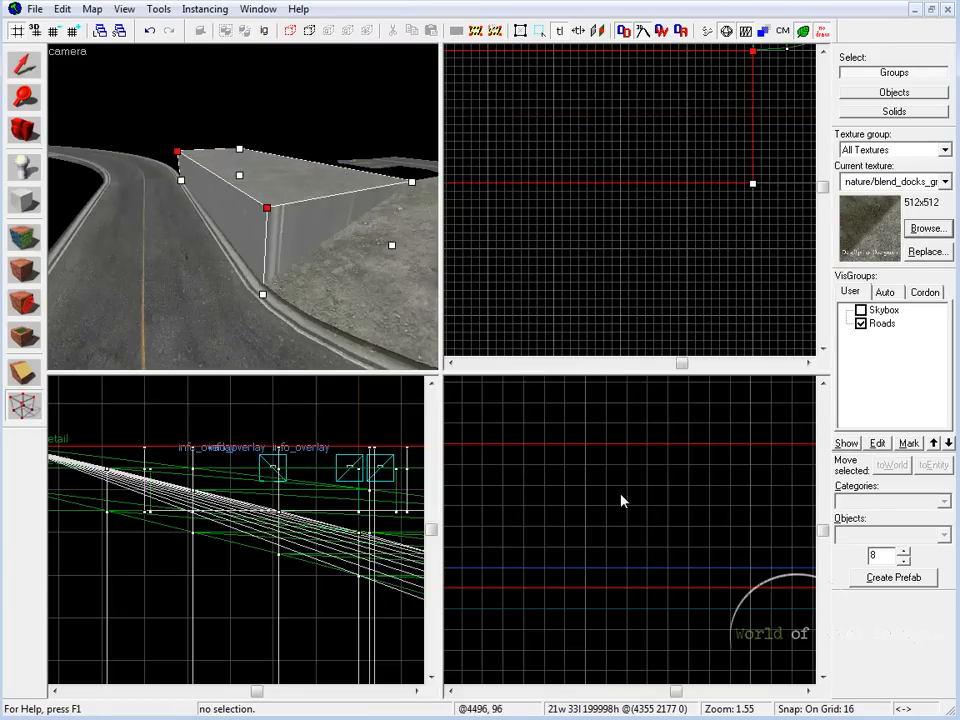
pyautogui.hotkey('shift', 'z')
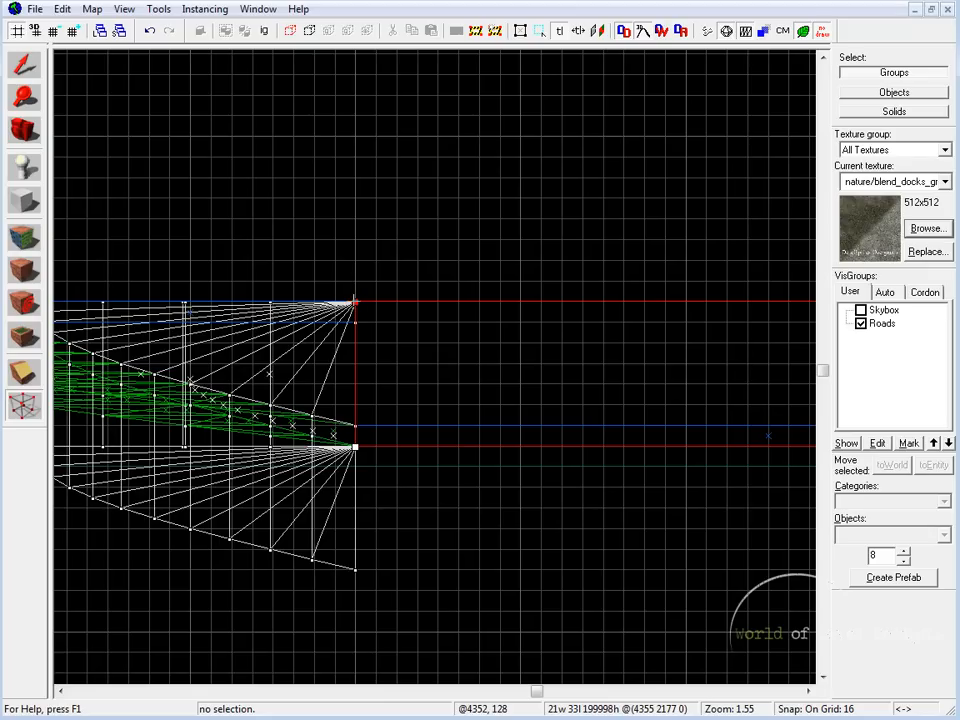
pyautogui.hotkey('shift', 's')
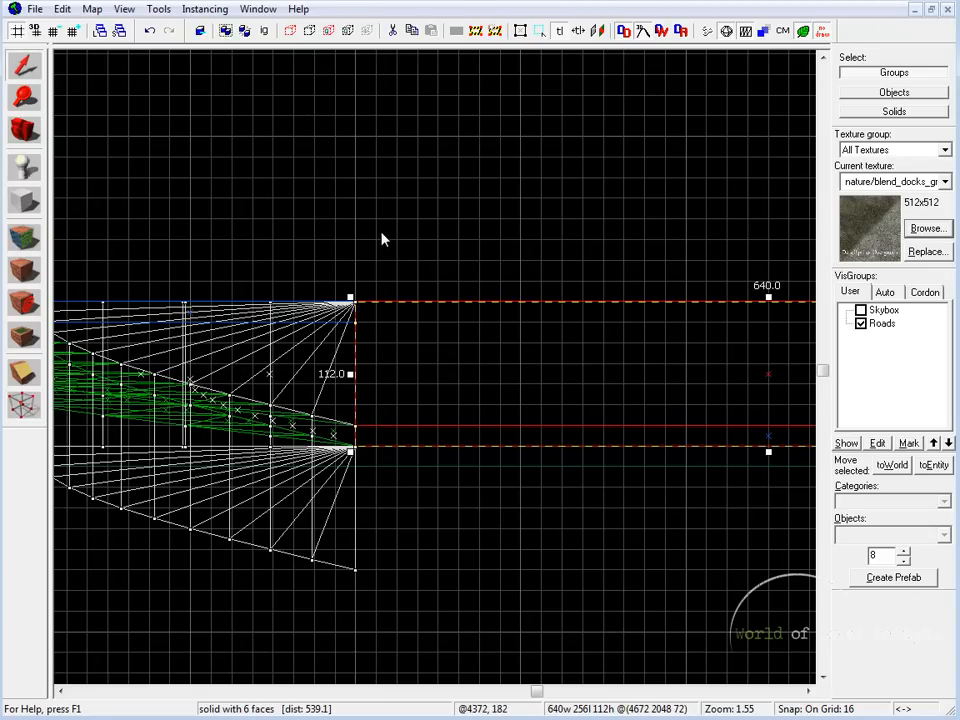
# Step: Inspect how the inner arch and the sloped ground piece fit along the inside of the curved road
pyautogui.hotkey('shift', 'z')
pyautogui.hotkey('shift', 'z')
pyautogui.press('z')
pyautogui.press('Escape')
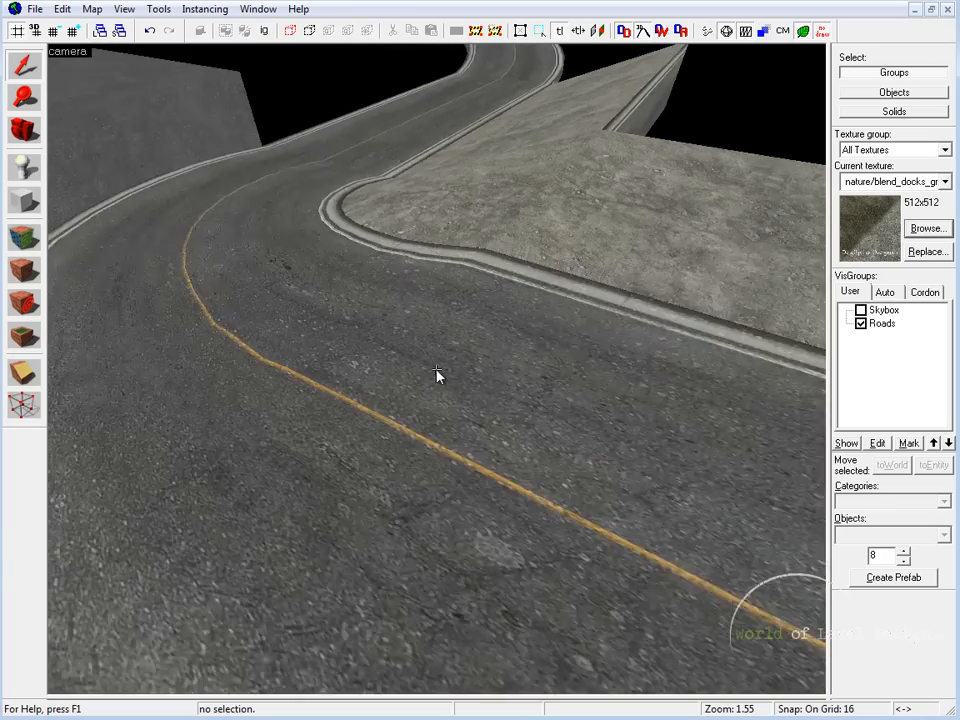
pyautogui.press('z')
pyautogui.click(406, 388)
pyautogui.click(468, 499)
pyautogui.click(360, 406)
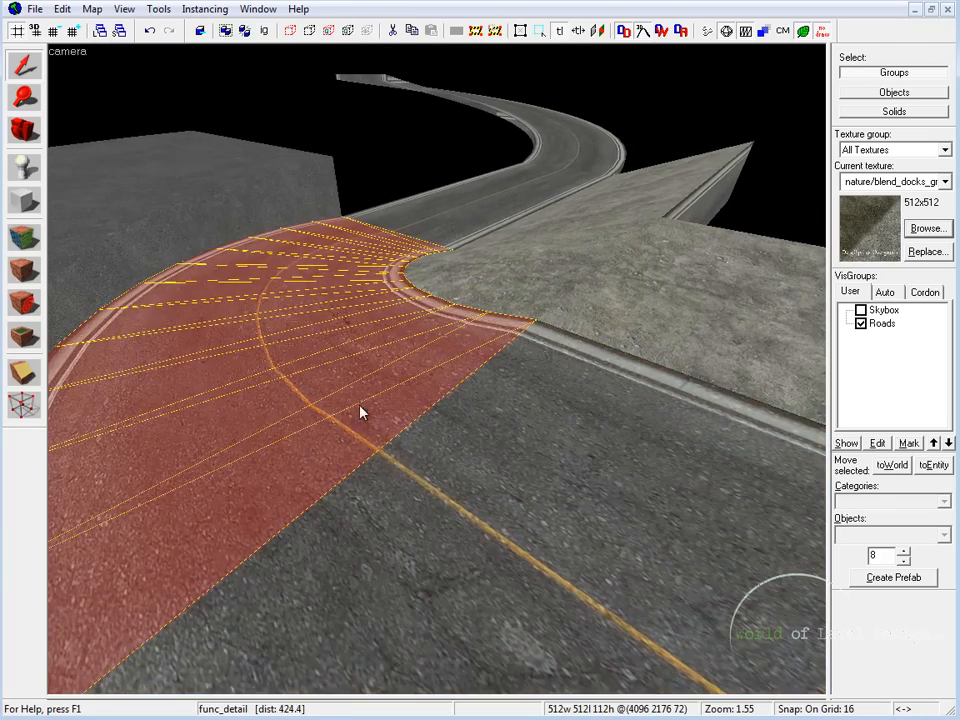
pyautogui.press('z')
pyautogui.press('w')
pyautogui.press('a')
pyautogui.press('z')
pyautogui.click(437, 371)
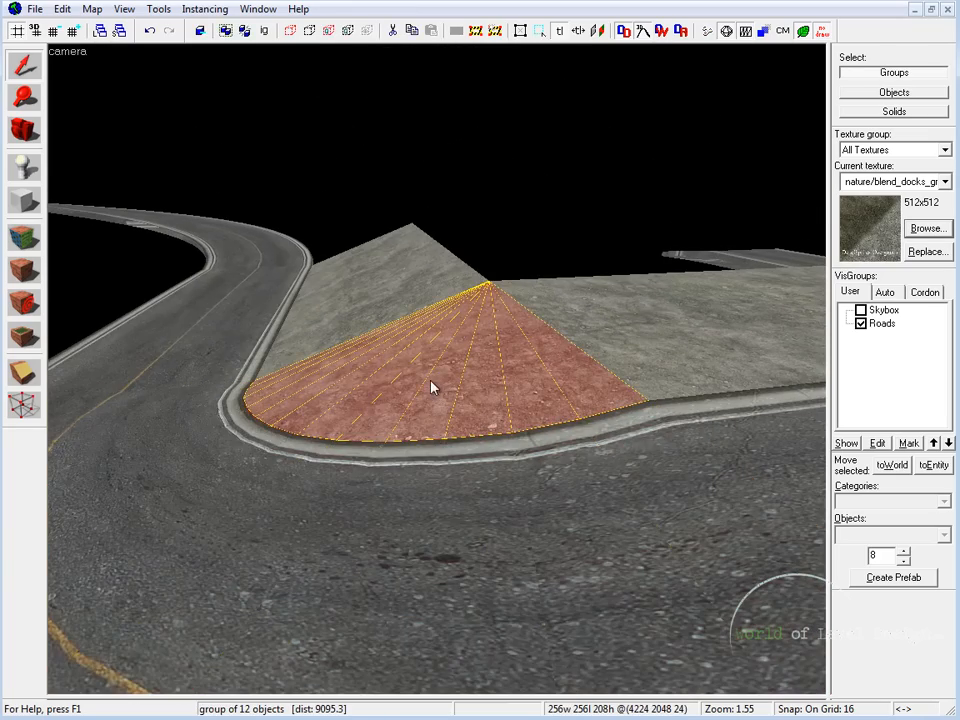
# Step: Check the seams between the inner arch and the straight ground pieces at both of its ends
pyautogui.press('w')
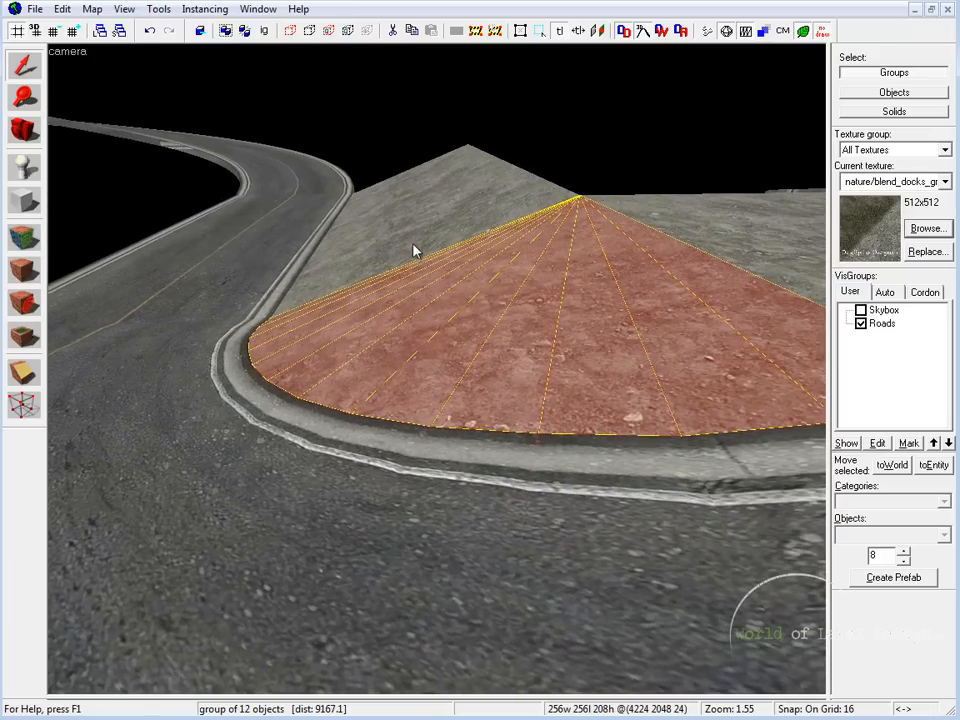
pyautogui.click(413, 246)
pyautogui.press('z')
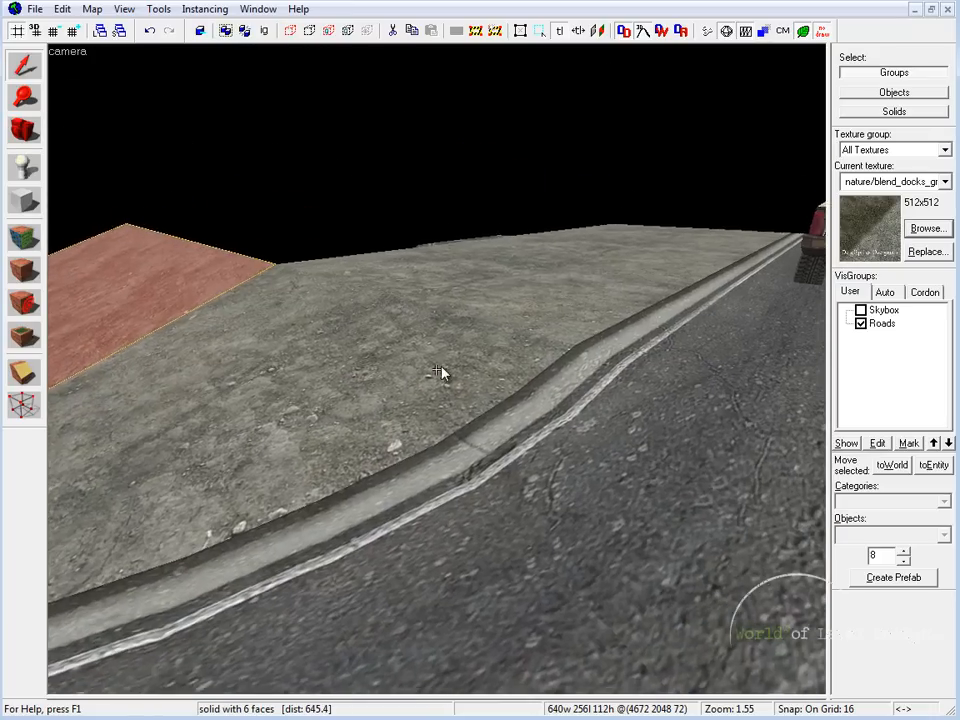
pyautogui.press('z')
pyautogui.click(459, 296)
pyautogui.click(390, 352)
pyautogui.click(469, 294)
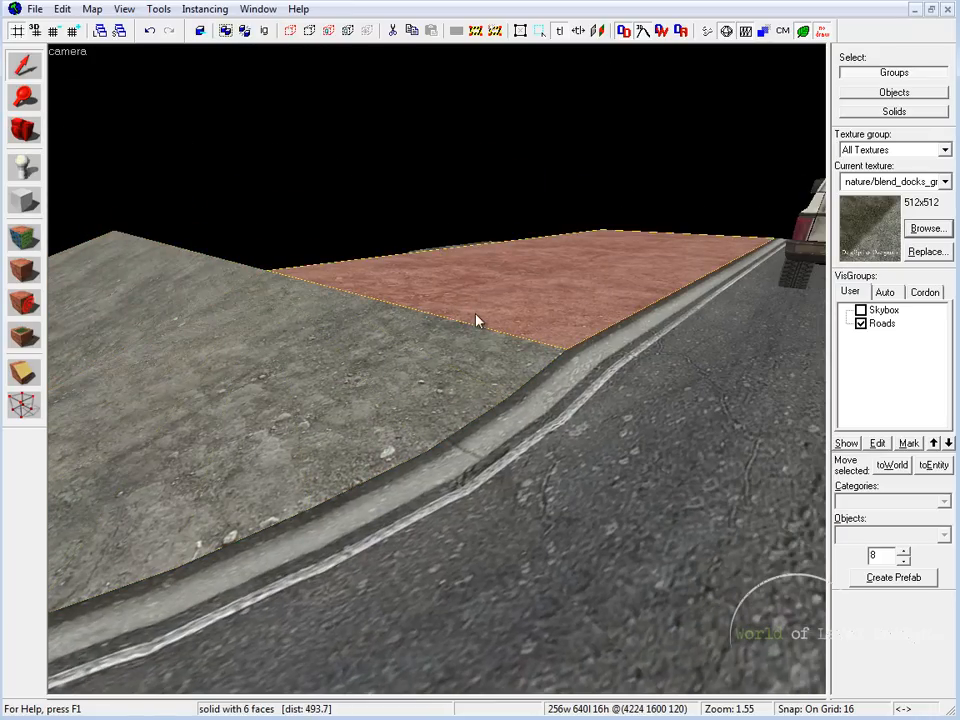
pyautogui.press('Left')
pyautogui.press('a')
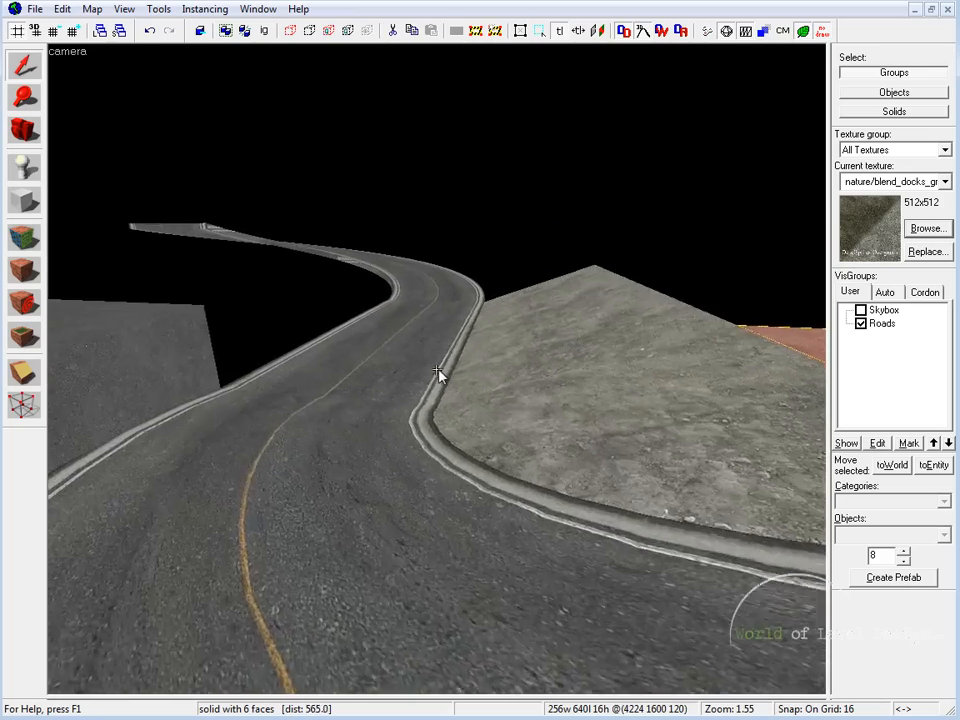
# Step: Clip off the lower part of the inner arch along a horizontal line level with the sloped ground piece's base
pyautogui.press('z')
pyautogui.click(519, 336)
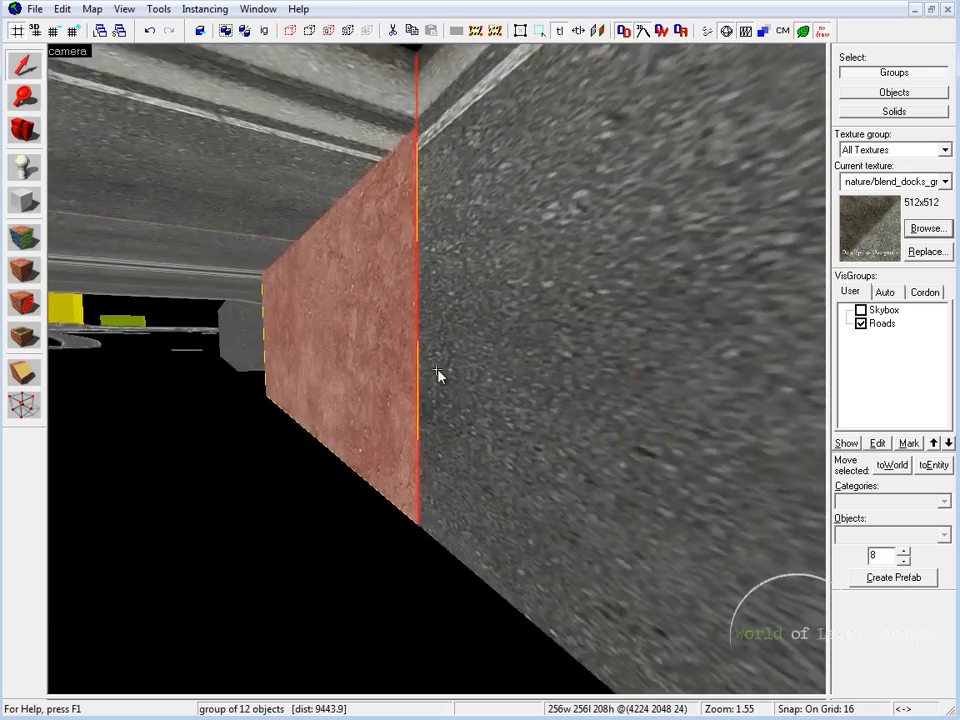
pyautogui.press('s')
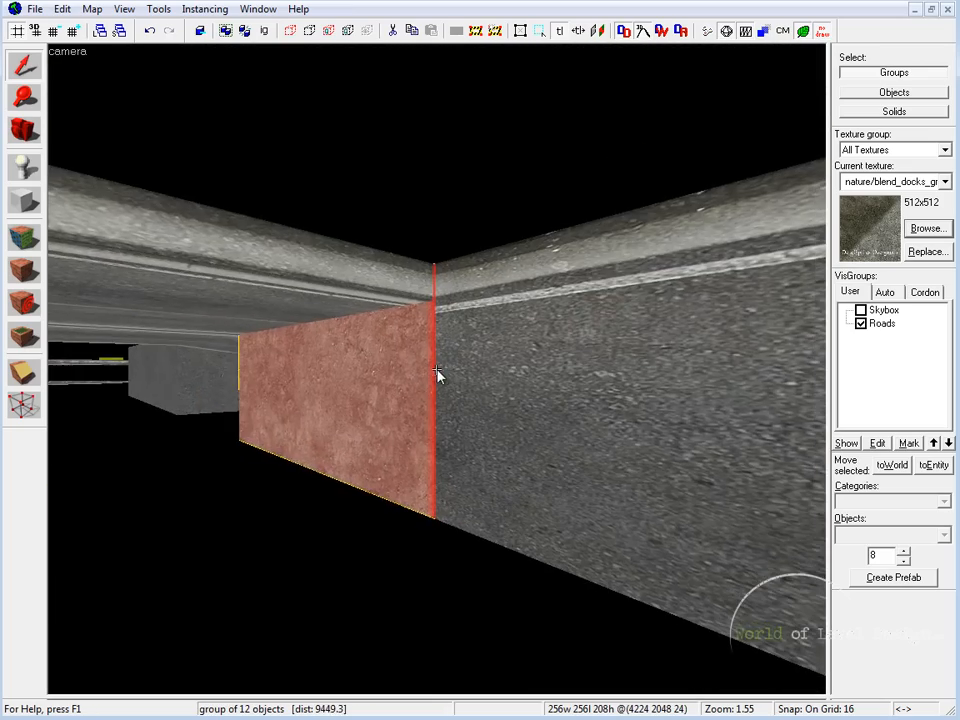
pyautogui.hotkey('shift', 'z')
pyautogui.hotkey('shift', 'z')
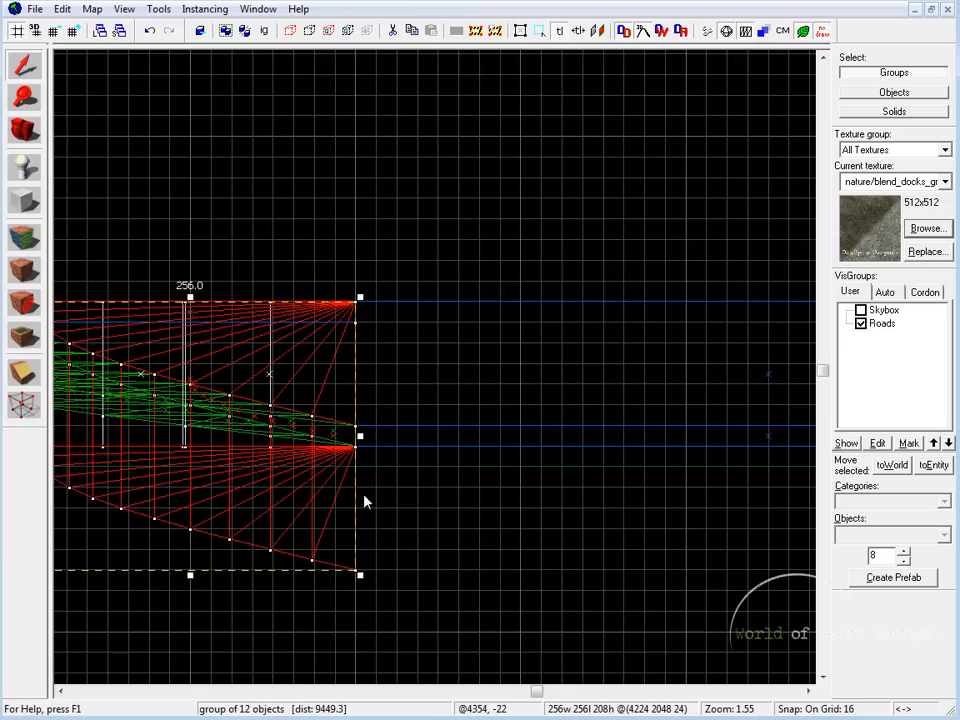
pyautogui.moveTo(258, 495); pyautogui.dragTo(643, 495)
pyautogui.click(26, 371)
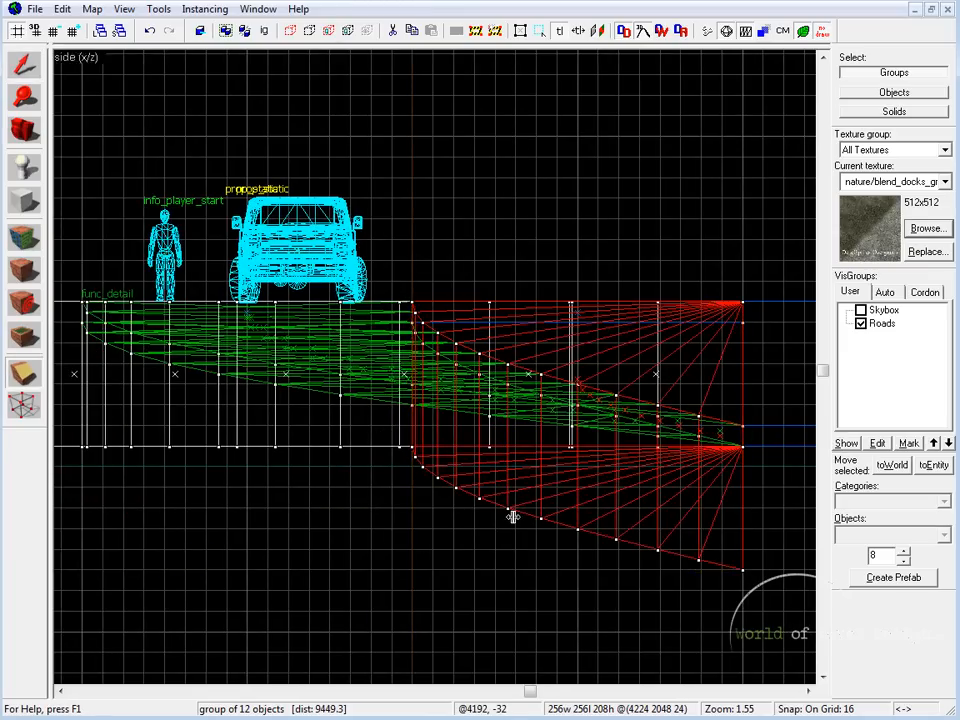
pyautogui.moveTo(512, 516); pyautogui.dragTo(400, 510)
pyautogui.moveTo(668, 451); pyautogui.dragTo(333, 452)
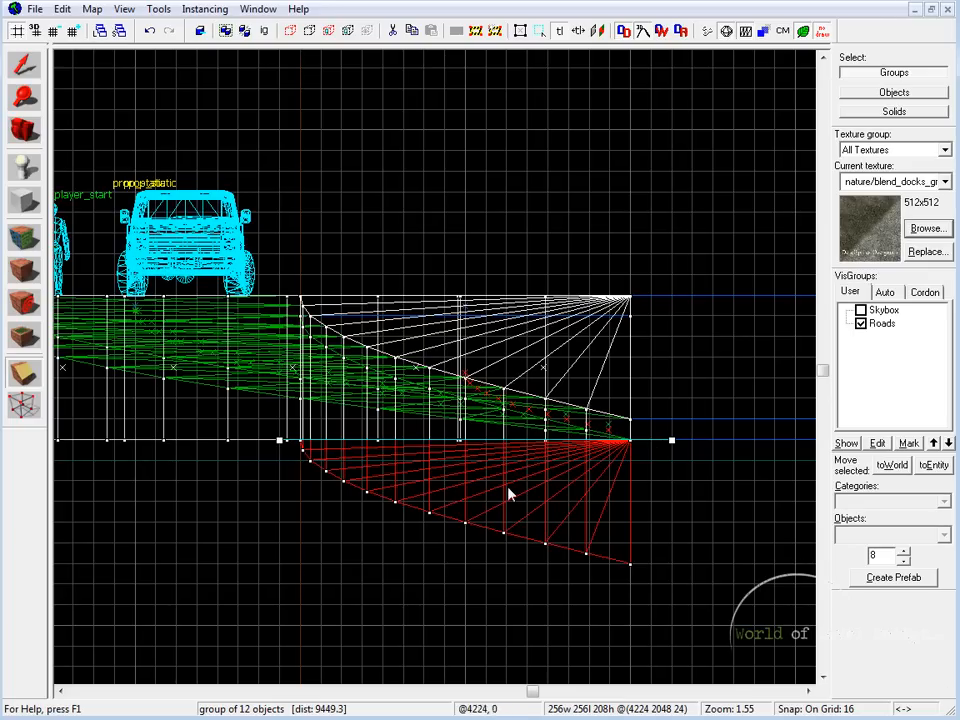
pyautogui.press('Return')
pyautogui.click(29, 68)
# Step: Check the clipped arch from below and above, and tie it to a func_detail entity
pyautogui.hotkey('shift', 'z')
pyautogui.hotkey('shift', 'z')
pyautogui.press('z')
pyautogui.press('w')
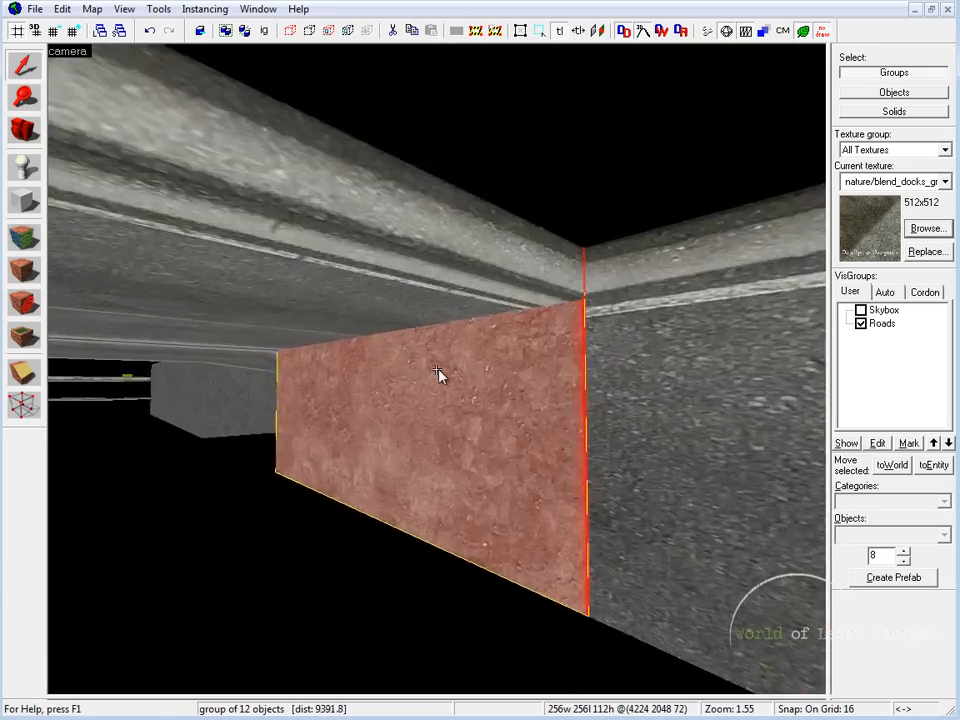
pyautogui.press('w')
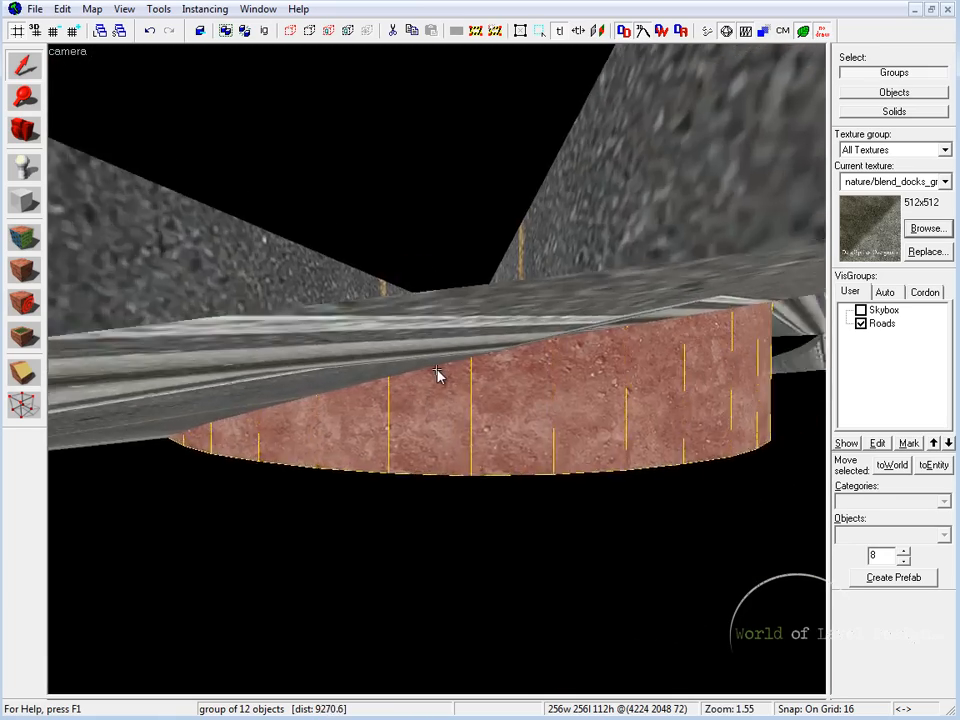
pyautogui.press('s')
pyautogui.press('z')
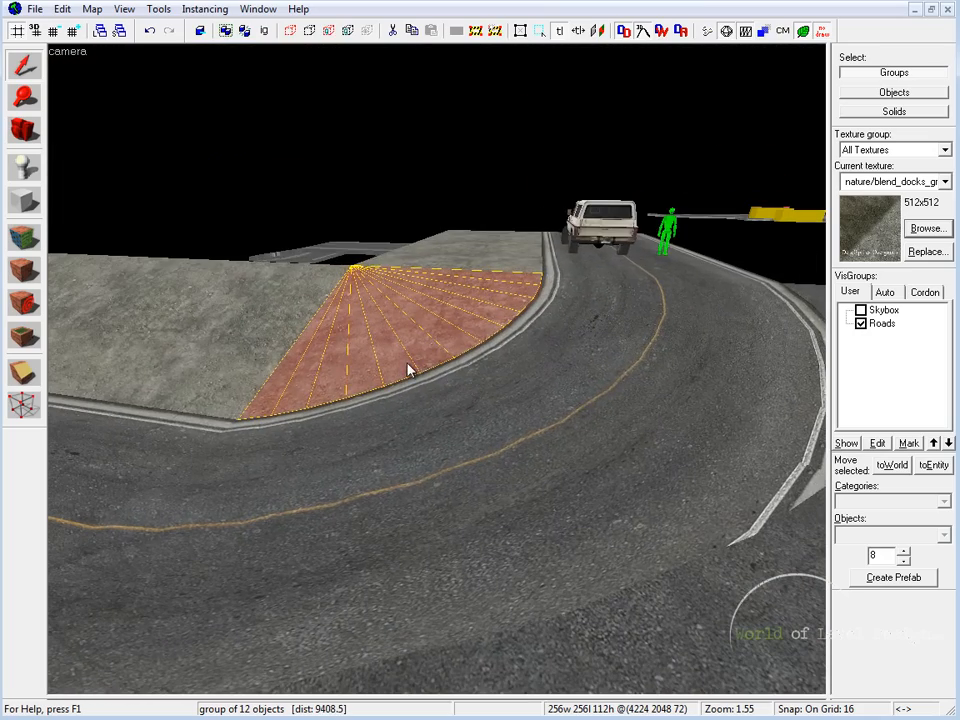
pyautogui.hotkey('ctrl', 't')
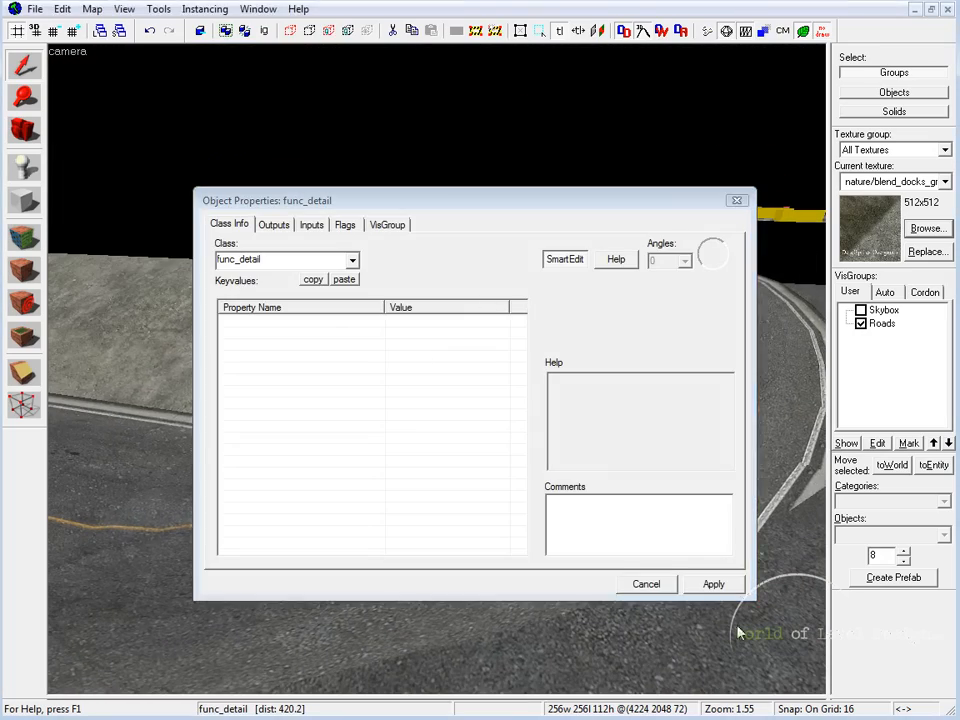
pyautogui.click(743, 203)
# Step: View the assembled ground pieces along the inside of the curve and select the inner arch
pyautogui.press('Escape')
pyautogui.press('z')
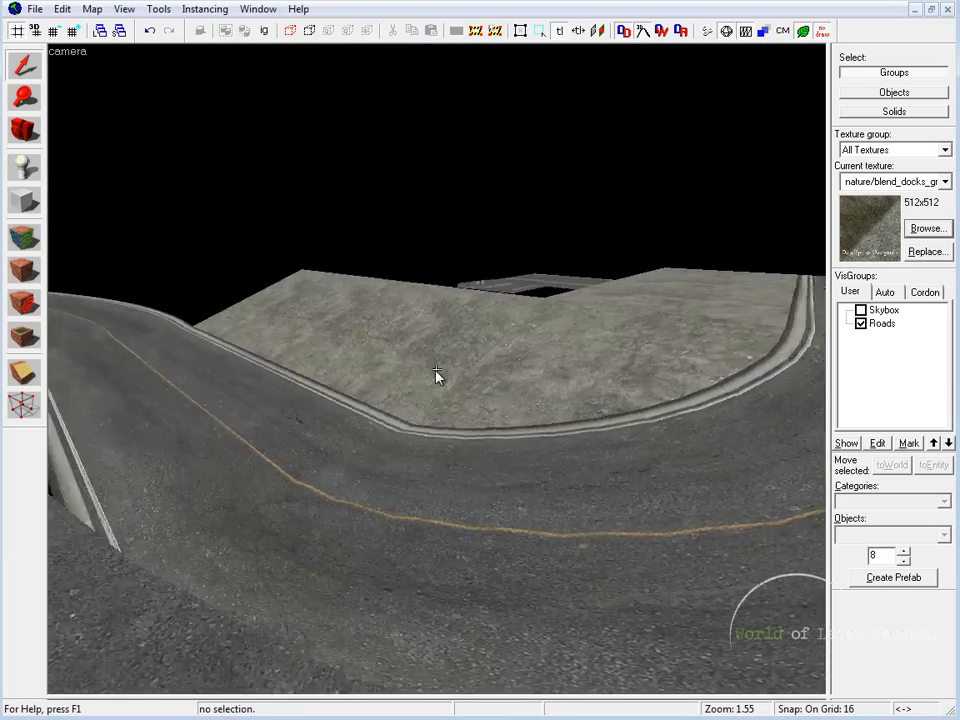
pyautogui.press('s')
pyautogui.click(474, 380)
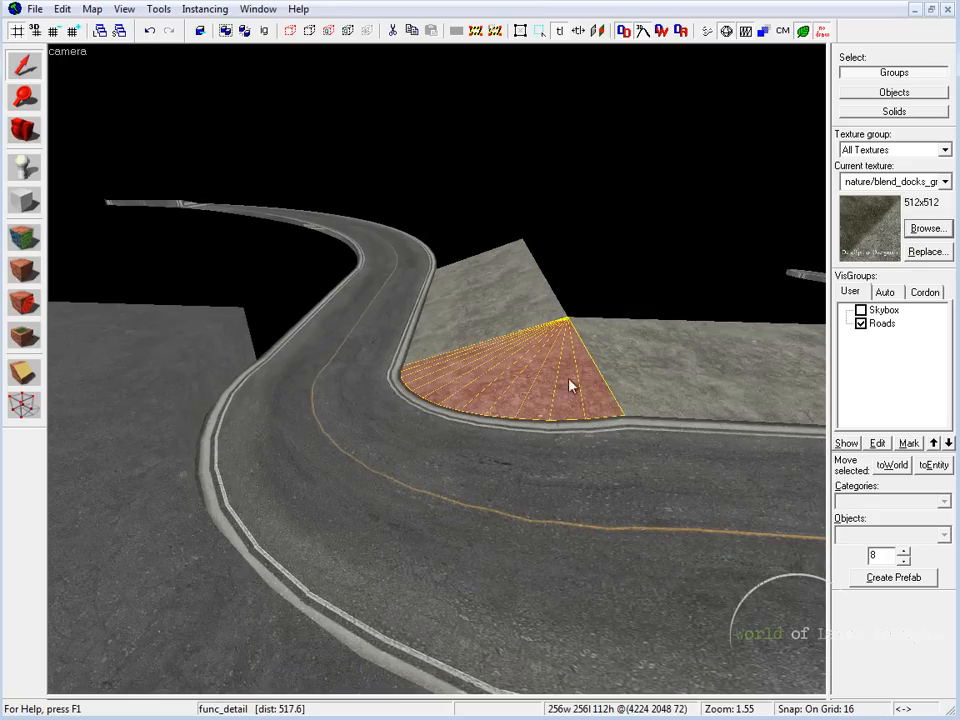
# Step: Select the curved road piece and the inner ground arch in turn to compare how their edges line up
pyautogui.press('z')
pyautogui.press('a')
pyautogui.press('z')
pyautogui.click(467, 528)
pyautogui.press('z')
pyautogui.press('s')
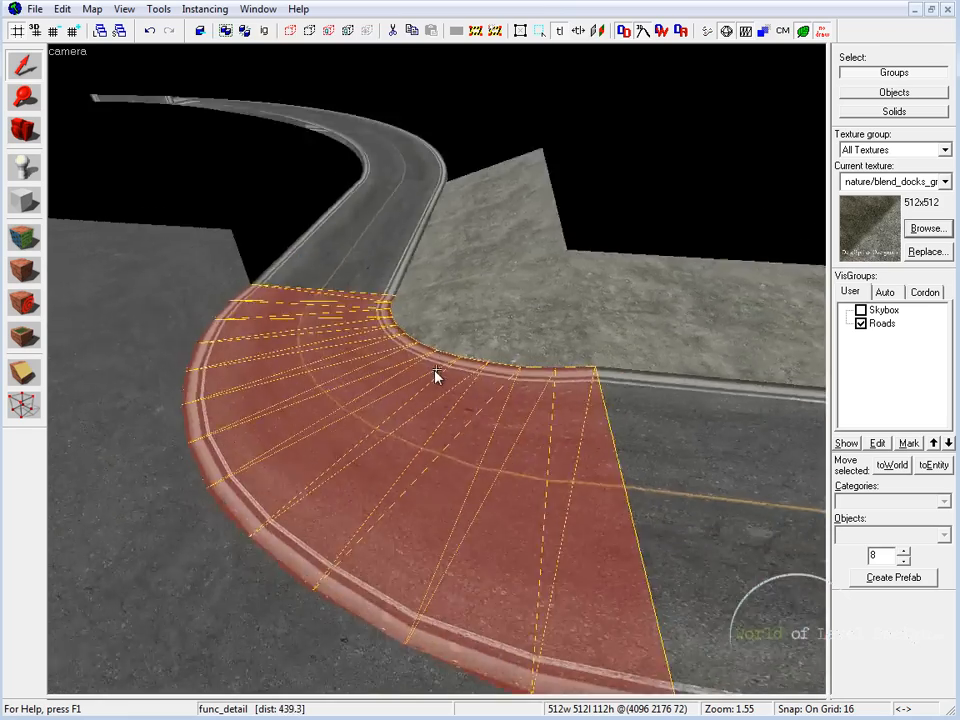
pyautogui.press('d')
pyautogui.press('z')
pyautogui.click(493, 310)
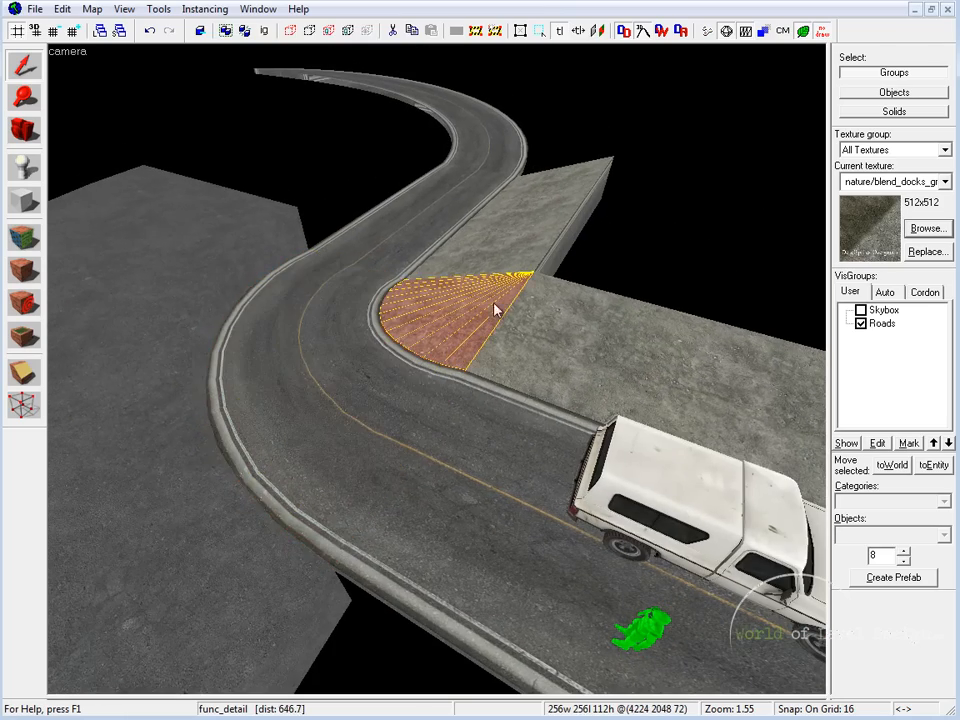
# Step: Select the ground pieces around the curve one after another and examine the inner arch's fit from several sides
pyautogui.click(117, 330)
pyautogui.click(494, 258)
pyautogui.click(555, 332)
pyautogui.click(452, 322)
pyautogui.press('z')
pyautogui.press('w')
pyautogui.press('a')
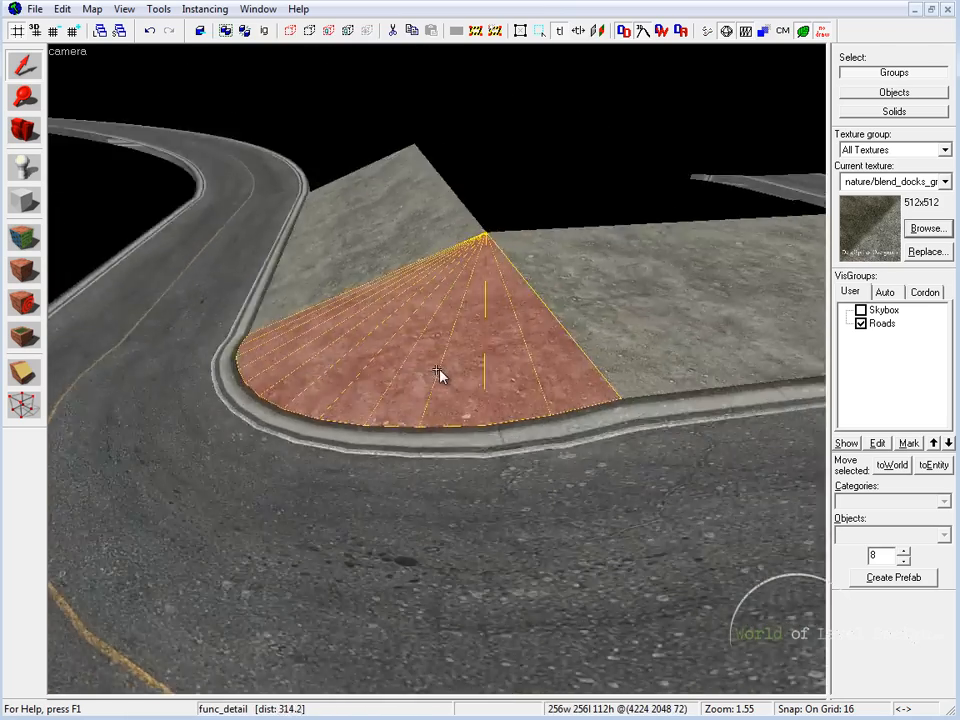
pyautogui.press('z')
pyautogui.press('z')
pyautogui.press('d')
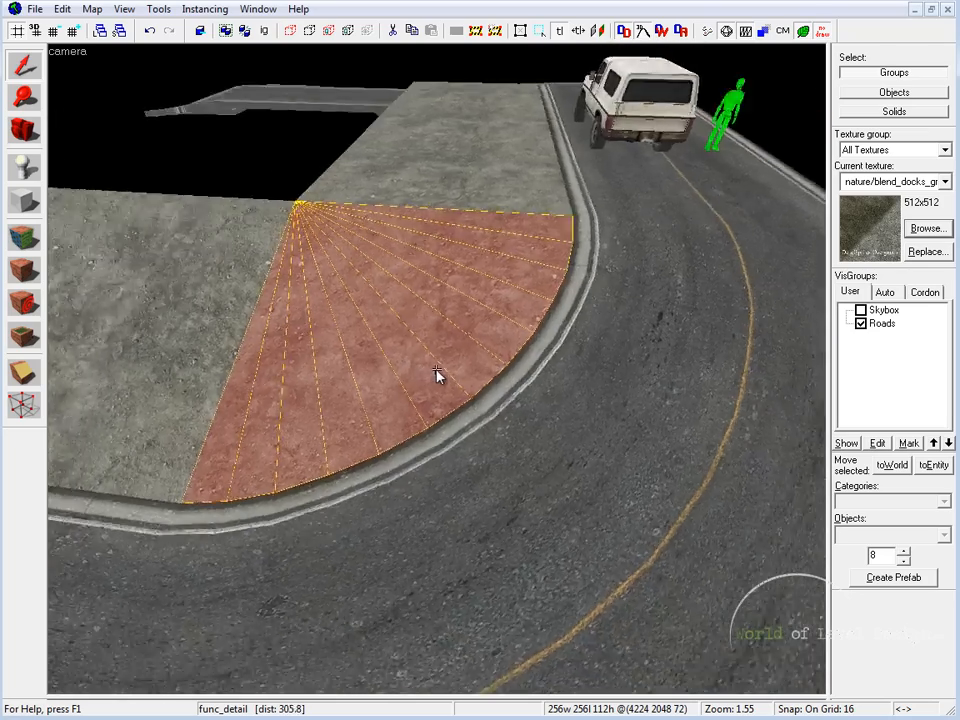
pyautogui.press('d')
pyautogui.press('s')
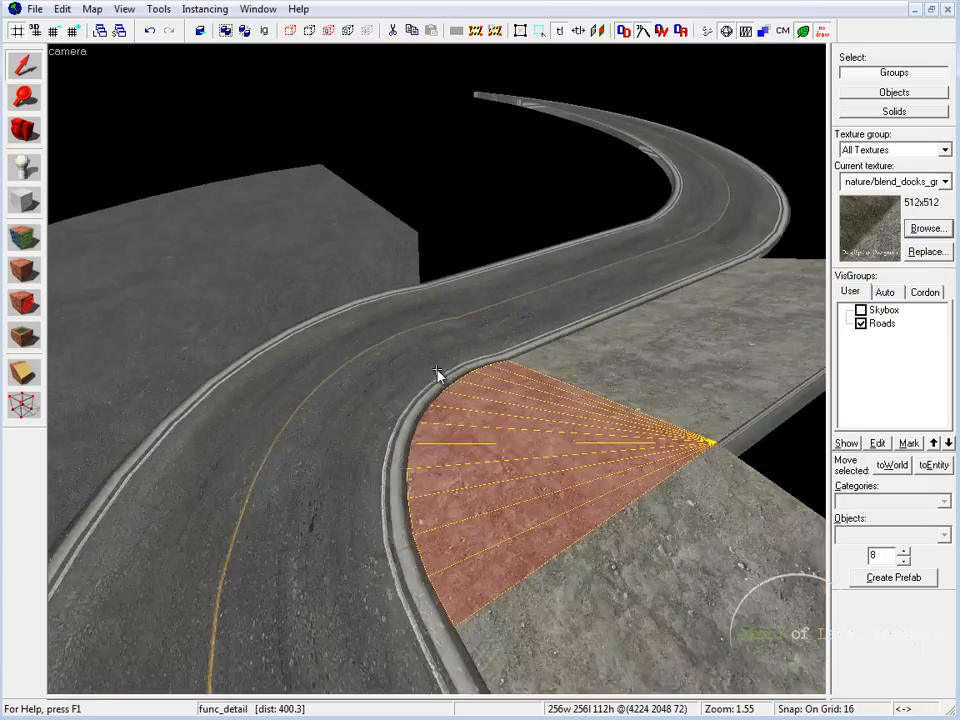
# Step: Examine the ground on both sides of the curved road and bring up the detailed forest map with the overpass
pyautogui.press('z')
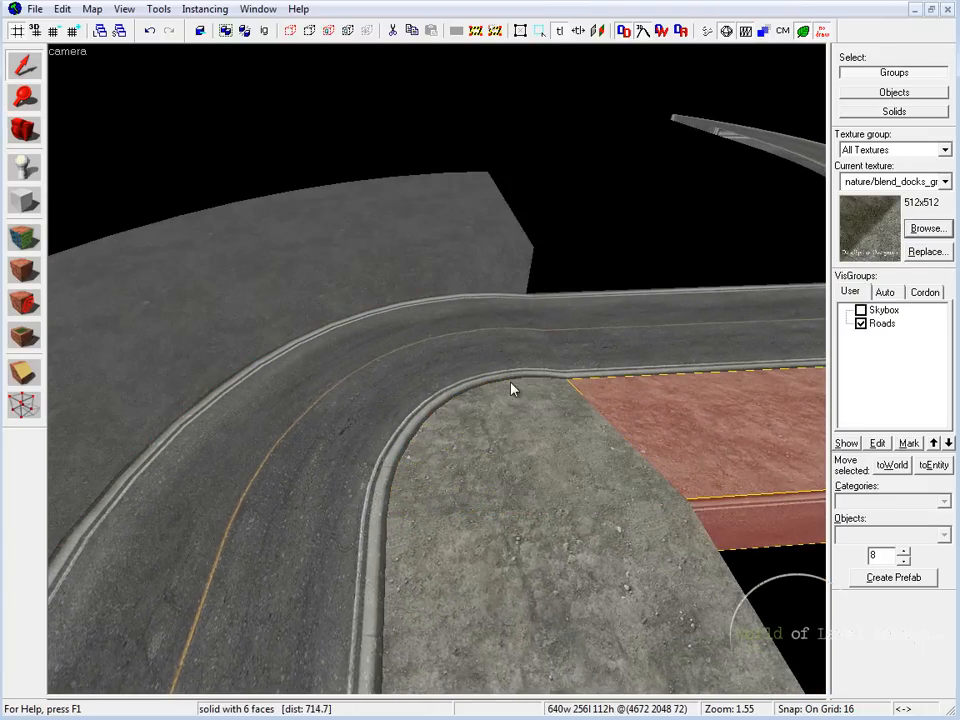
pyautogui.press('z')
pyautogui.press('d')
pyautogui.press('z')
pyautogui.click(362, 392)
pyautogui.click(370, 430)
pyautogui.click(492, 391)
pyautogui.press('z')
pyautogui.press('a')
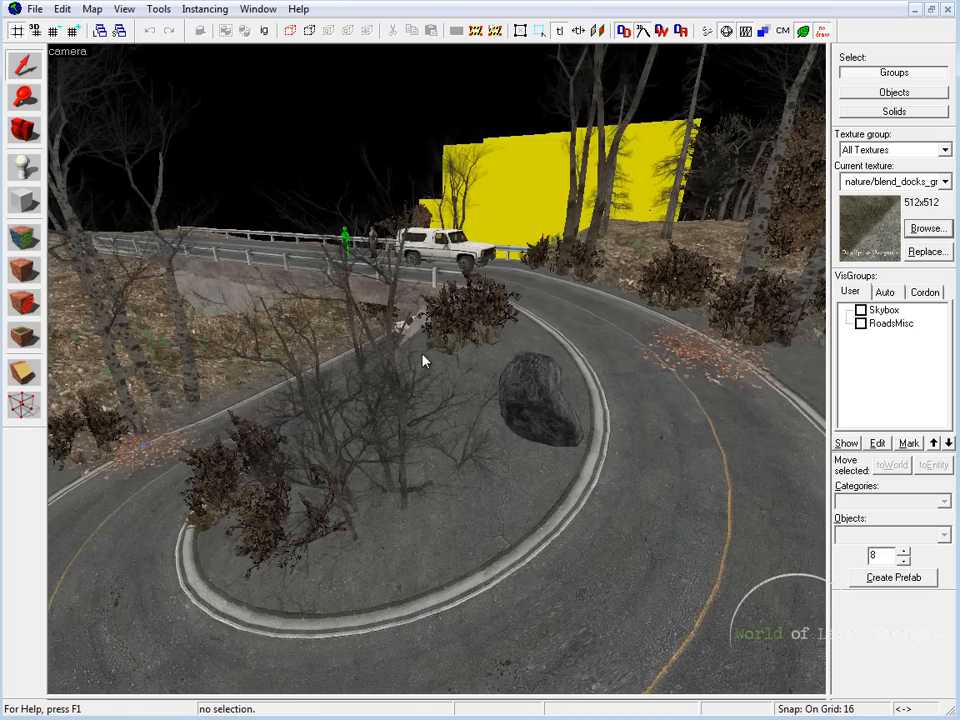
# Step: Select the upper curved road and the sloped ground arch inside it, and examine how they meet at the curb
pyautogui.click(545, 332)
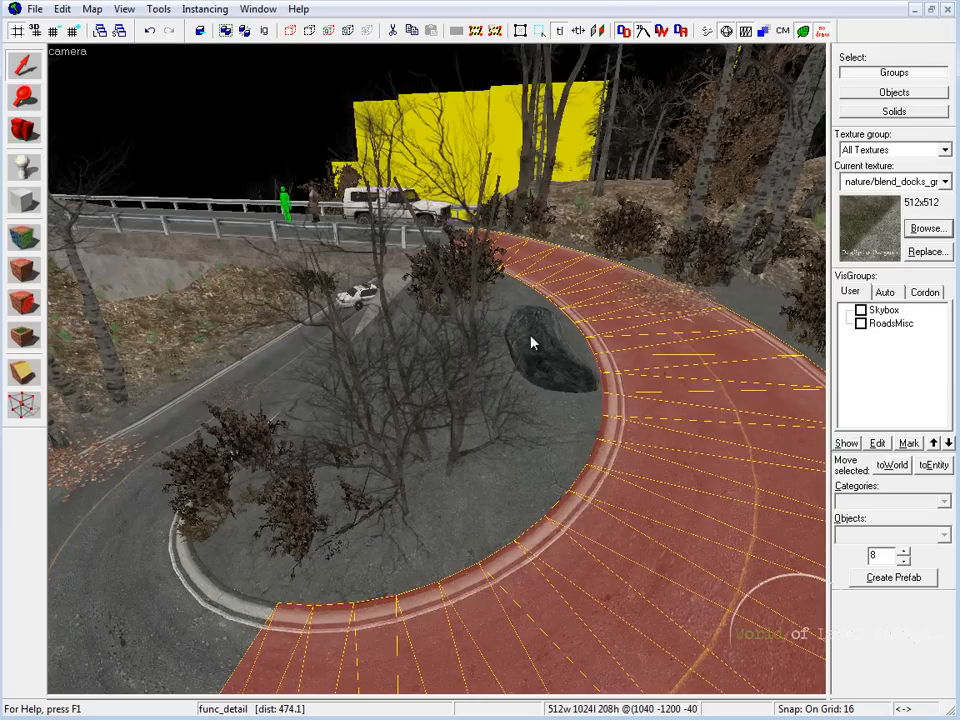
pyautogui.press('d')
pyautogui.press('z')
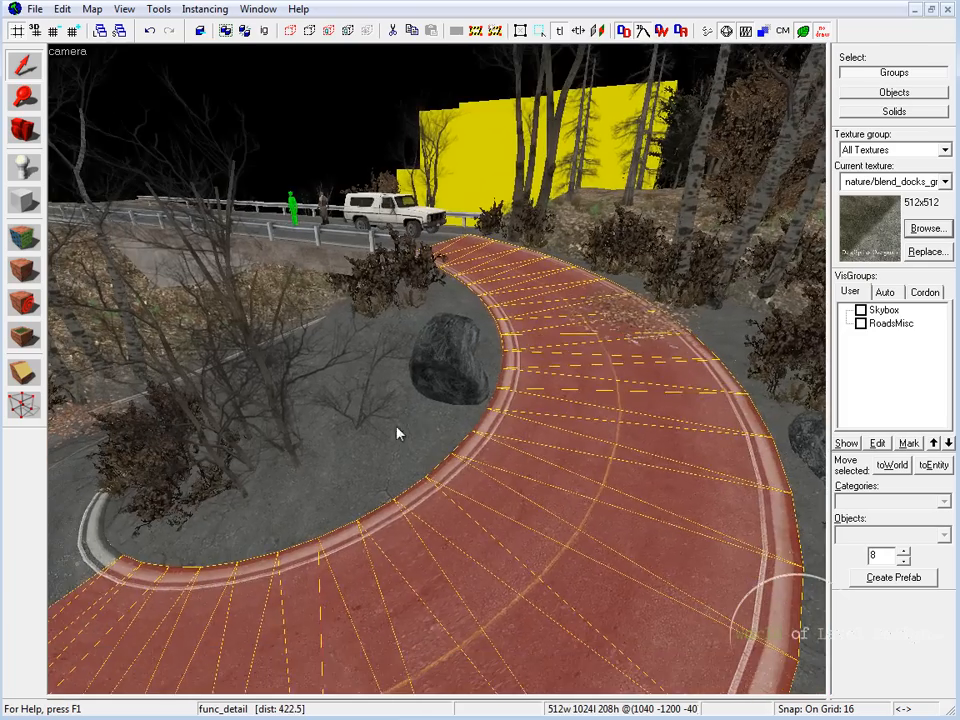
pyautogui.click(396, 432)
pyautogui.press('z')
pyautogui.press('a')
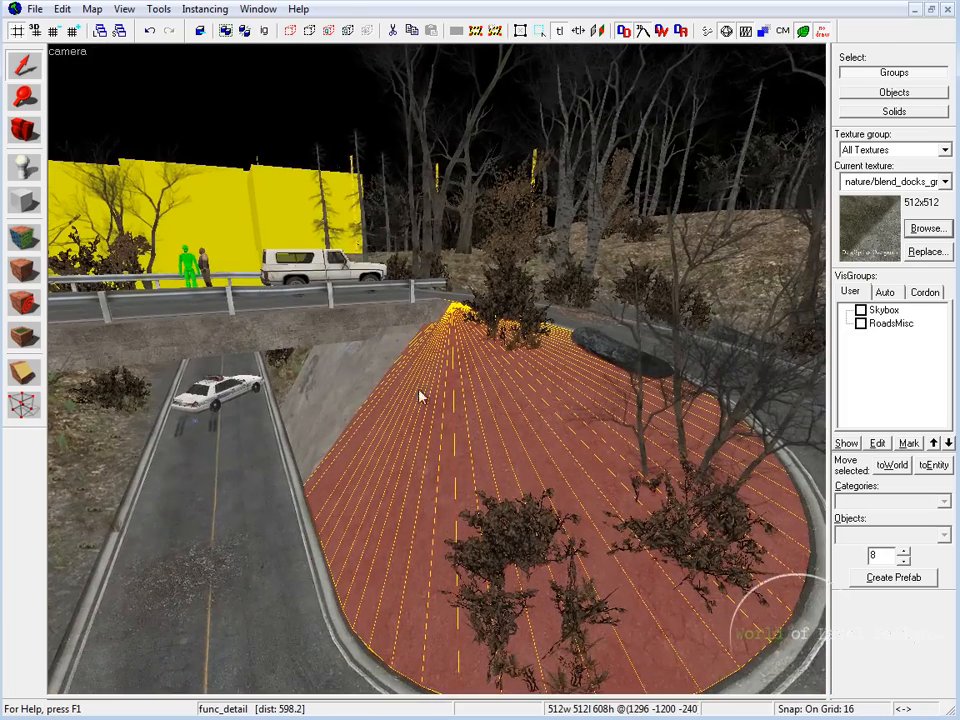
pyautogui.press('d')
pyautogui.press('d')
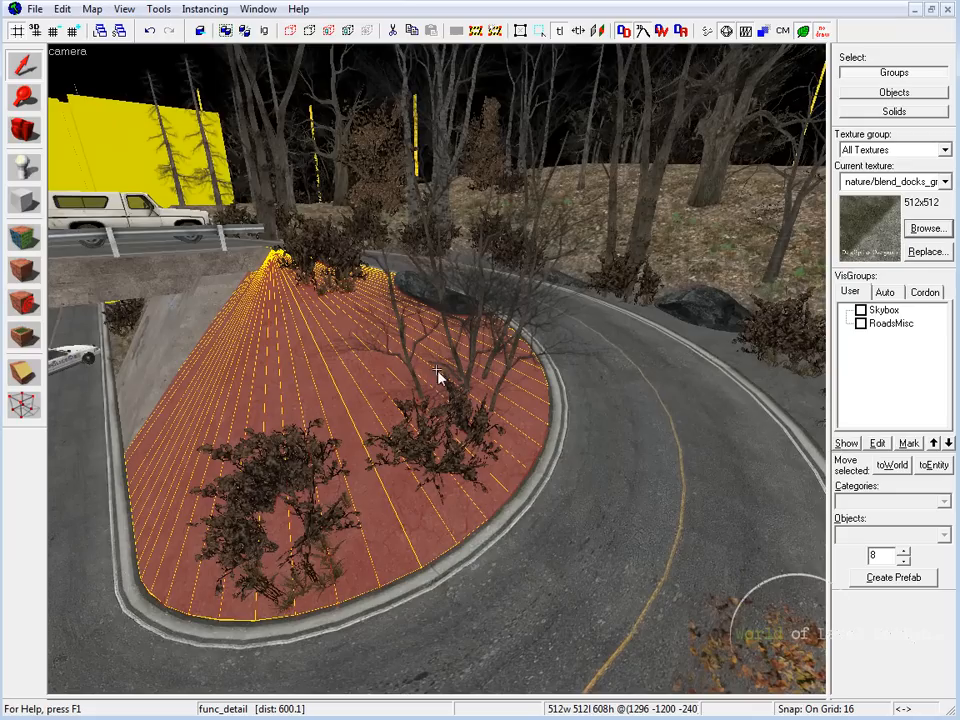
# Step: Select the ground arch along the outside of the curve and move it to an empty area of the top view
pyautogui.click(620, 418)
pyautogui.click(300, 561)
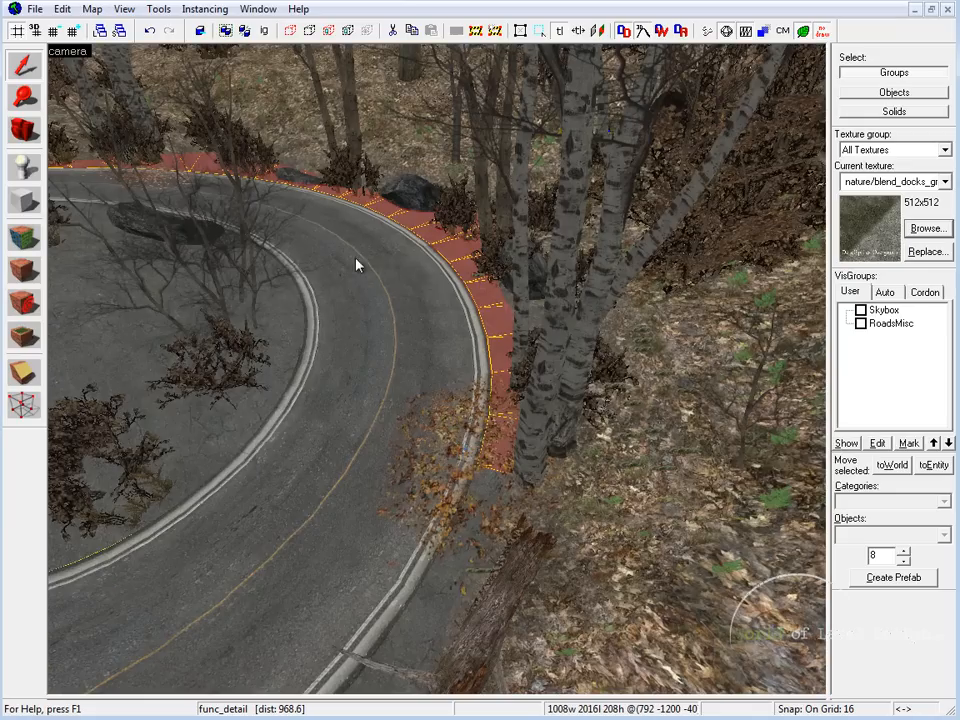
pyautogui.press('w')
pyautogui.press('z')
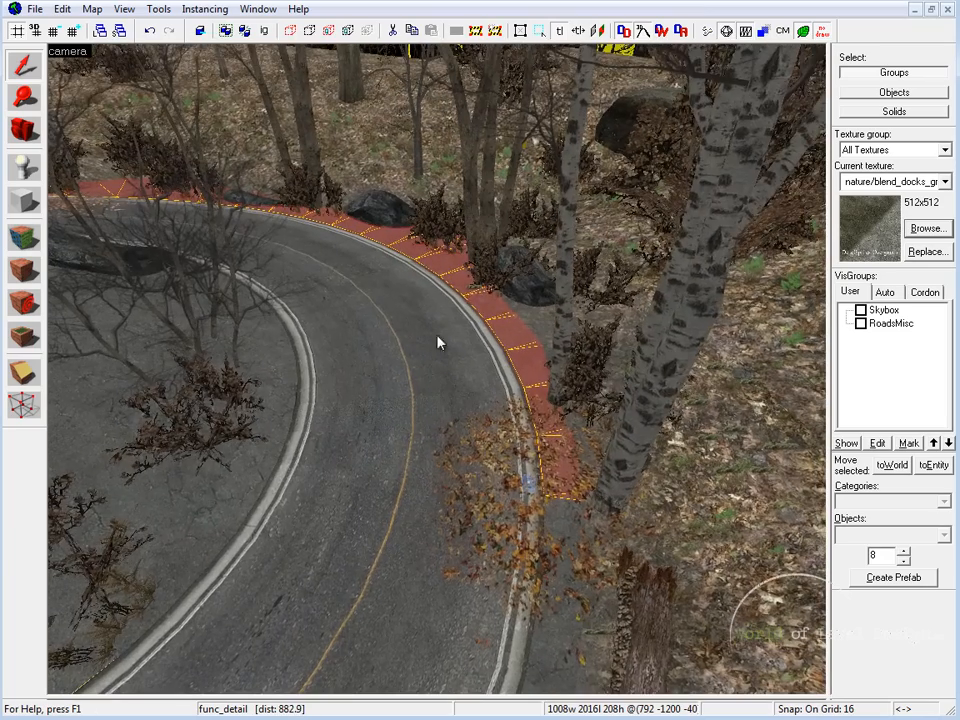
pyautogui.press('z')
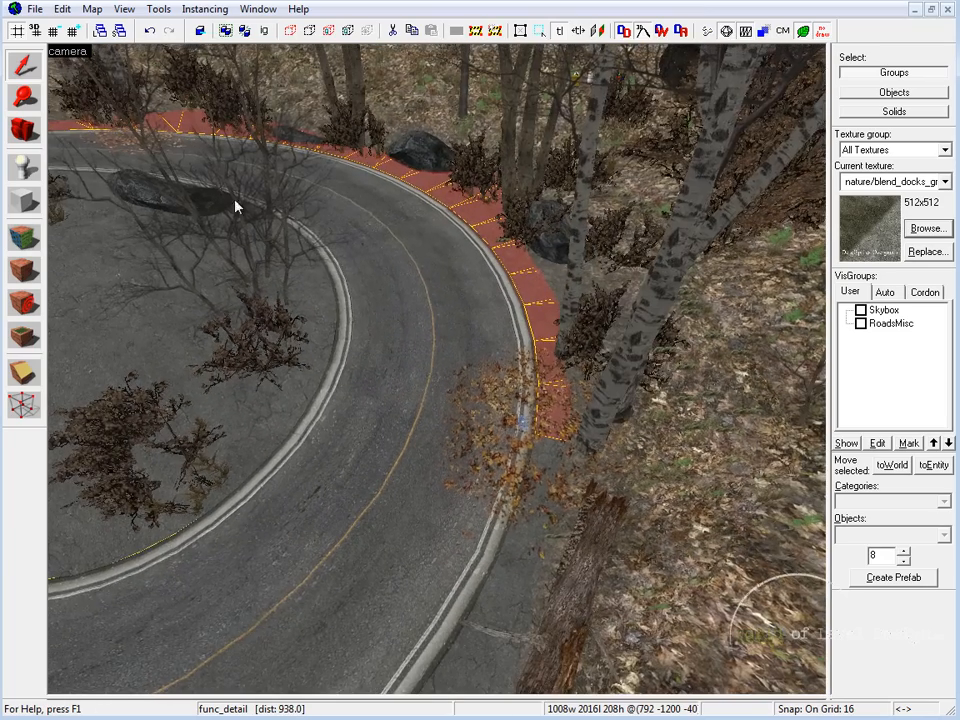
pyautogui.press('F2')
pyautogui.moveTo(188, 335); pyautogui.dragTo(740, 230)
pyautogui.moveTo(740, 230); pyautogui.dragTo(528, 237, button='middle')
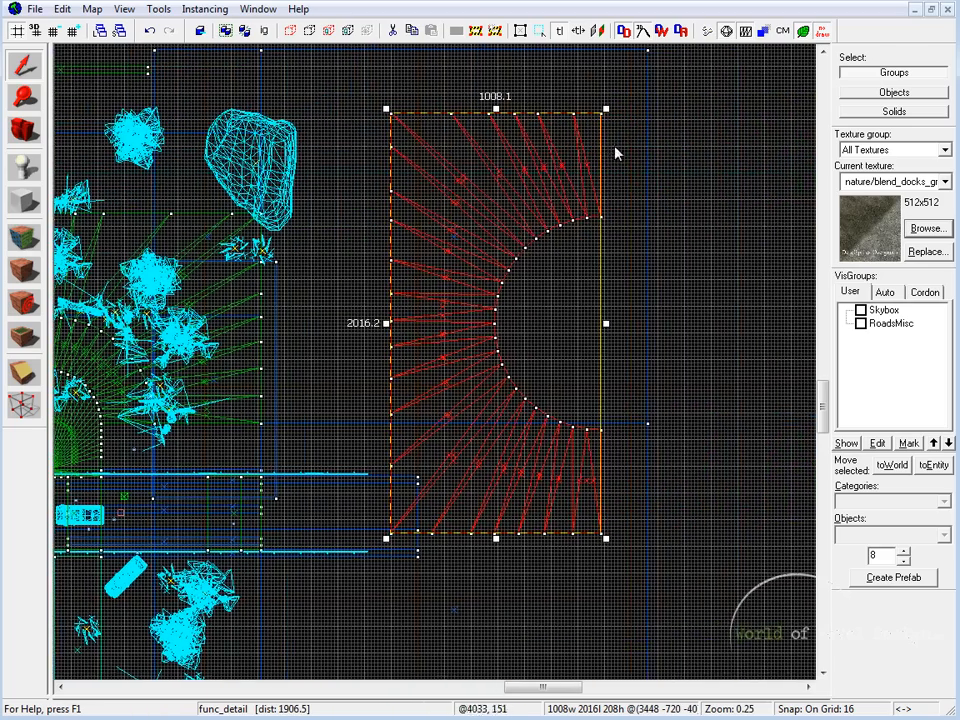
pyautogui.scroll(1, 606, 166)
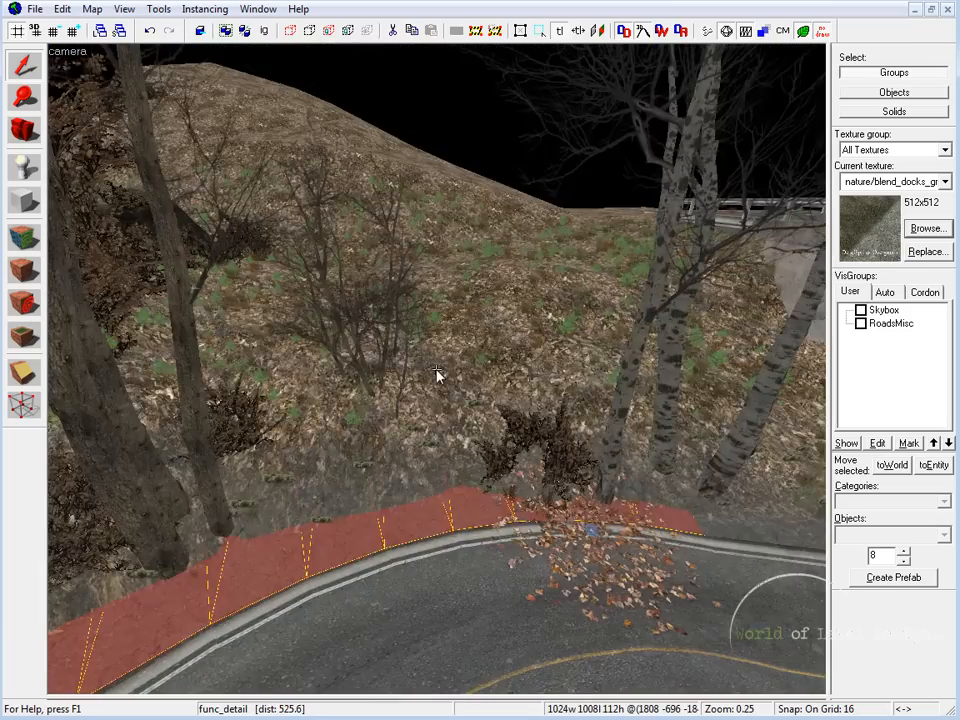
pyautogui.click(415, 324)
# Step: Select the displacement ground pieces behind the outer side of the curve and examine how they border the road
pyautogui.press('z')
pyautogui.press('z')
pyautogui.click(373, 362)
pyautogui.press('z')
pyautogui.press('s')
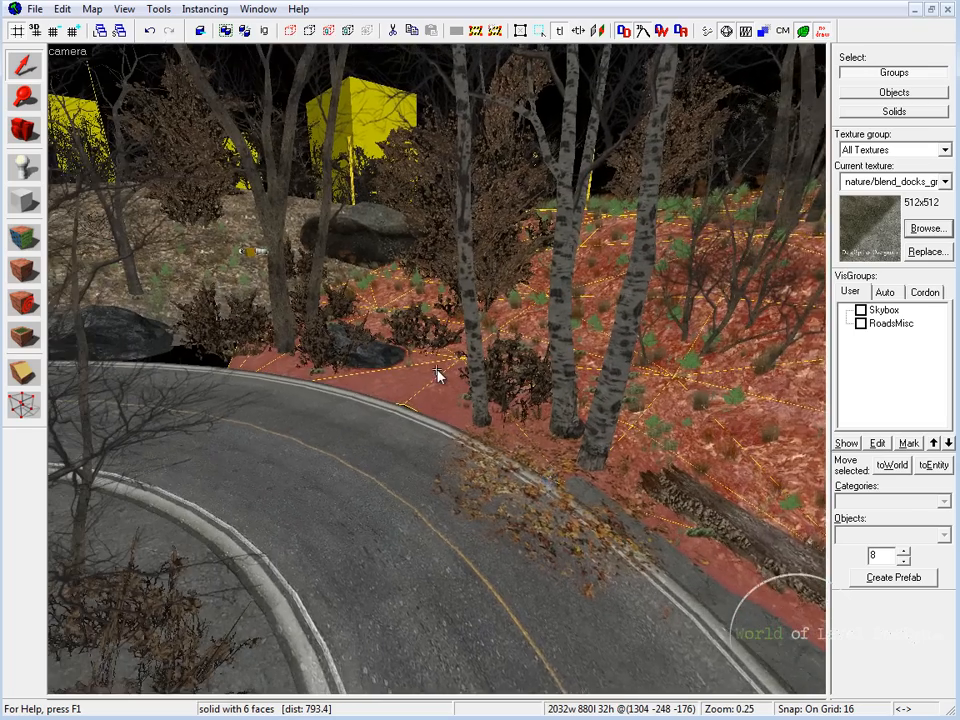
pyautogui.press('z')
pyautogui.click(278, 286)
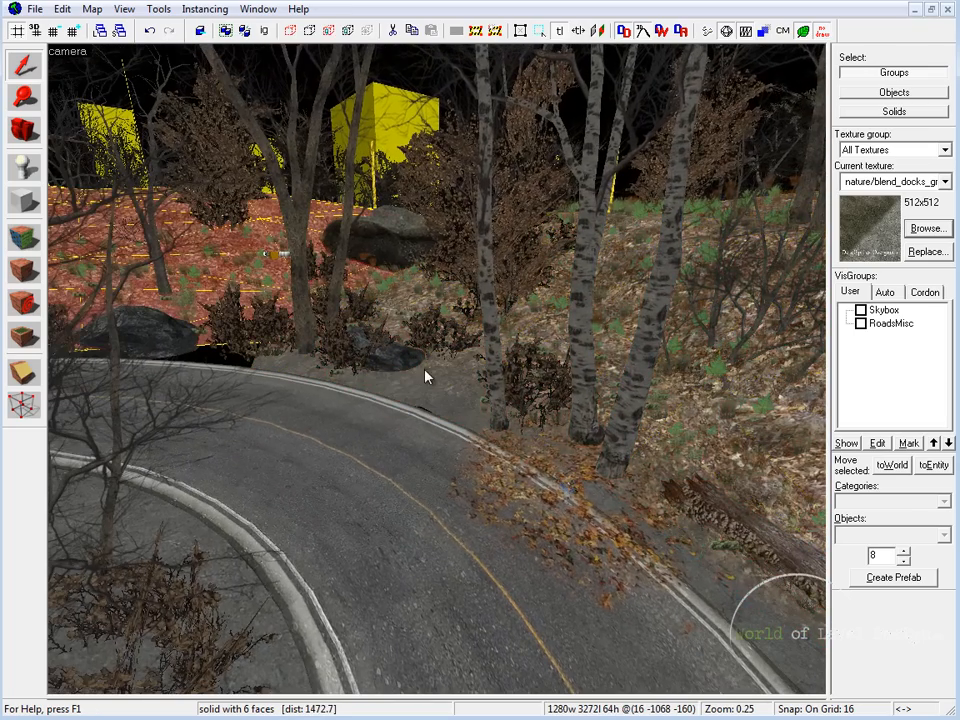
pyautogui.press('z')
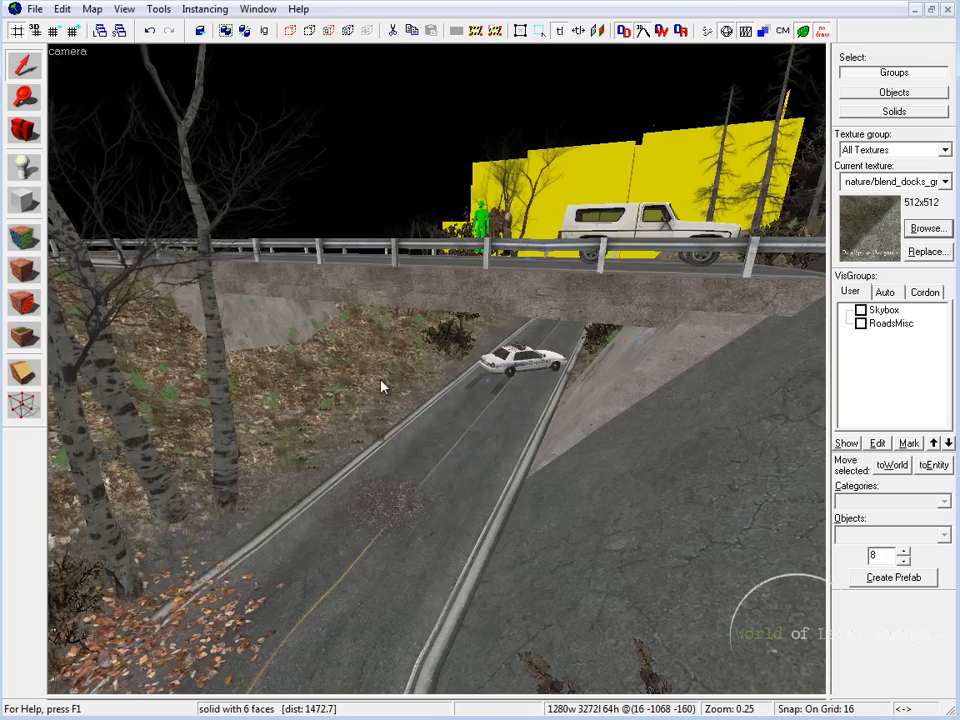
# Step: Inspect the ground pieces beside the lower road, passing under the overpass to the road's far end
pyautogui.click(440, 365)
pyautogui.press('w')
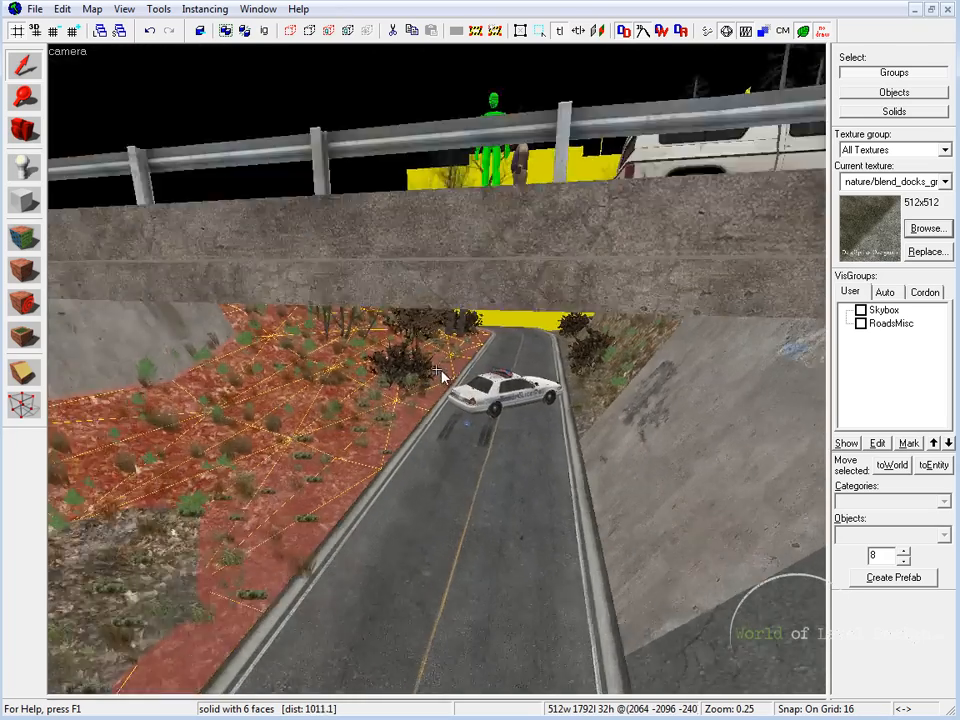
pyautogui.press('z')
pyautogui.click(424, 448)
pyautogui.click(324, 409)
pyautogui.click(553, 362)
pyautogui.press('z')
pyautogui.press('w')
pyautogui.press('w')
pyautogui.click(437, 372)
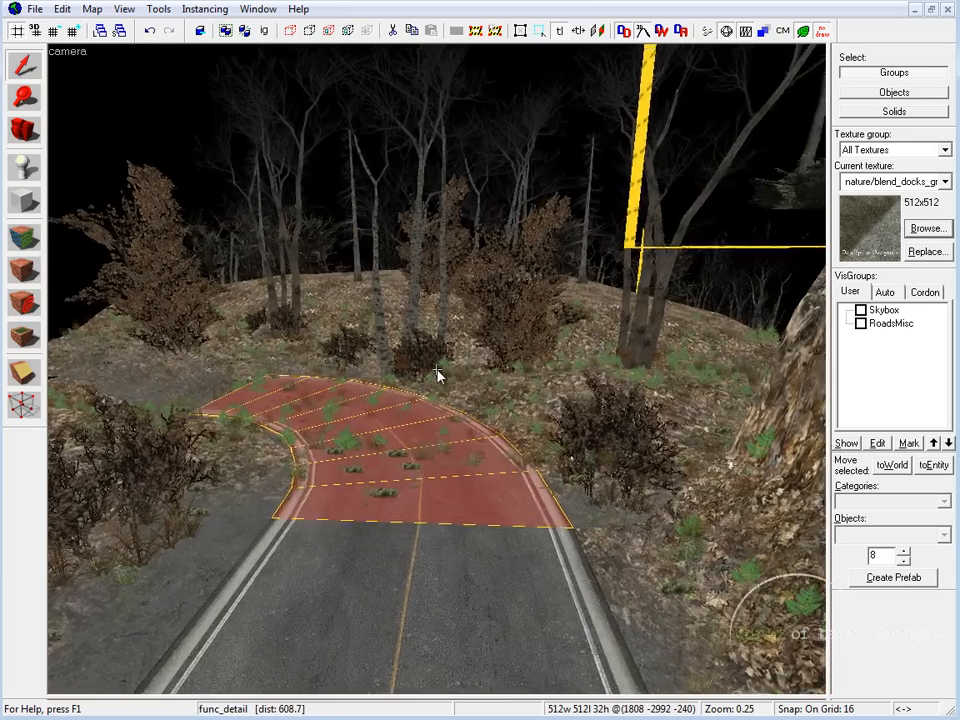
pyautogui.press('z')
pyautogui.click(268, 460)
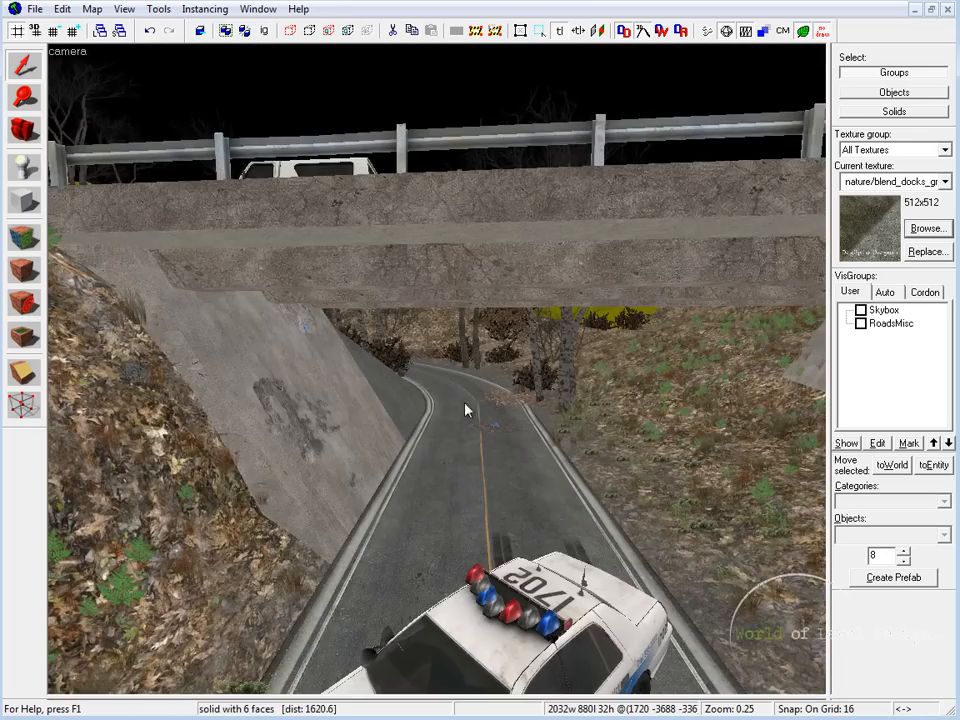
# Step: Select the straight road under the overpass and follow it past the sloped inner ground
pyautogui.press('z')
pyautogui.press('s')
pyautogui.press('z')
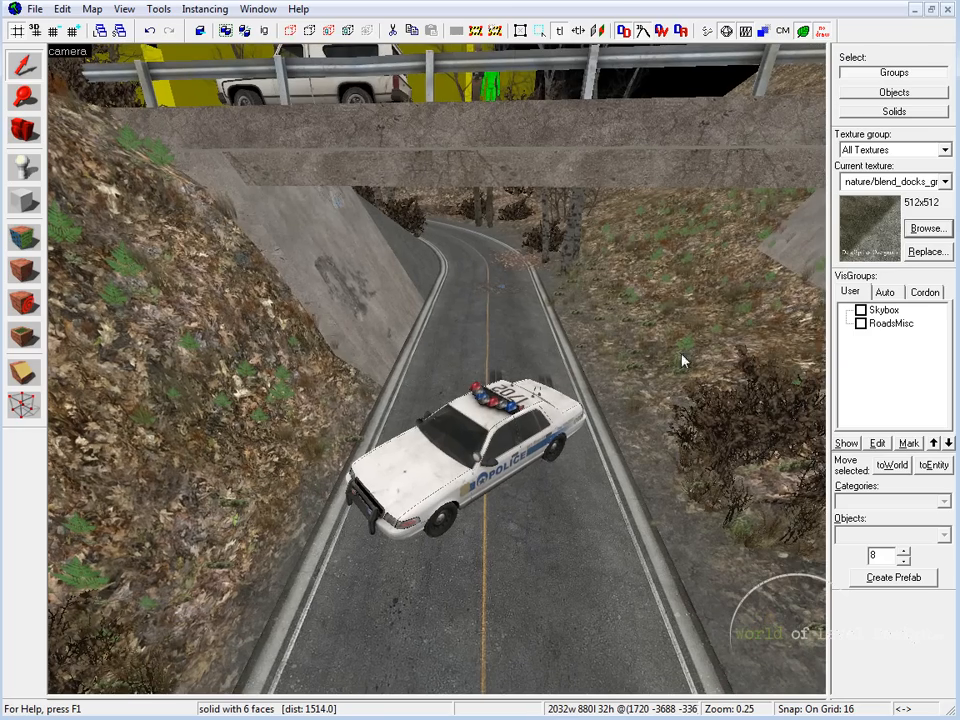
pyautogui.click(437, 371)
pyautogui.press('w')
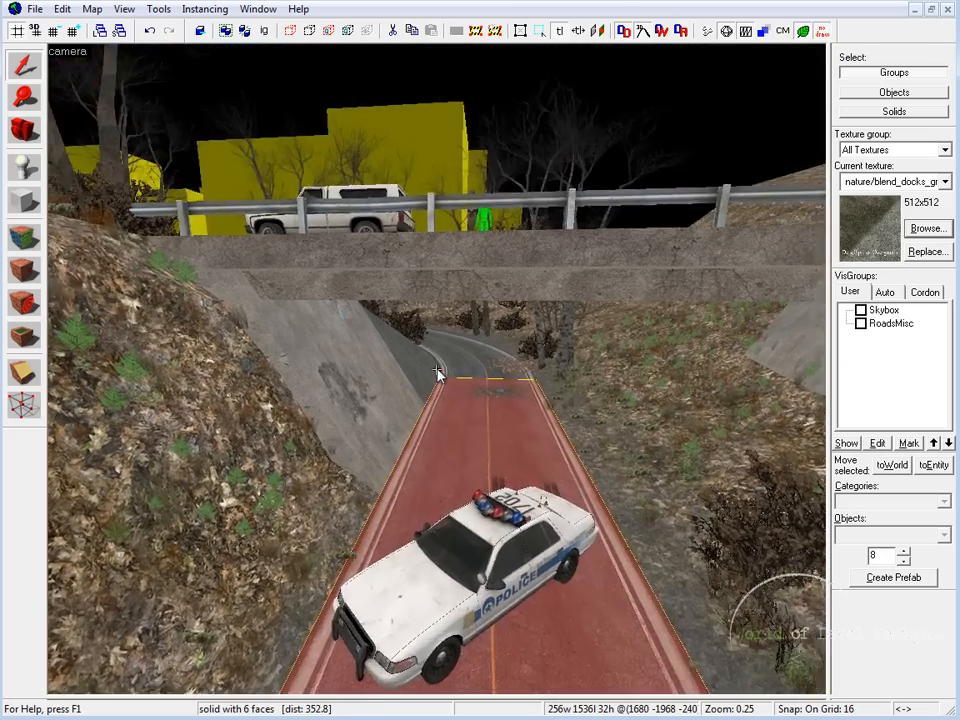
pyautogui.press('w')
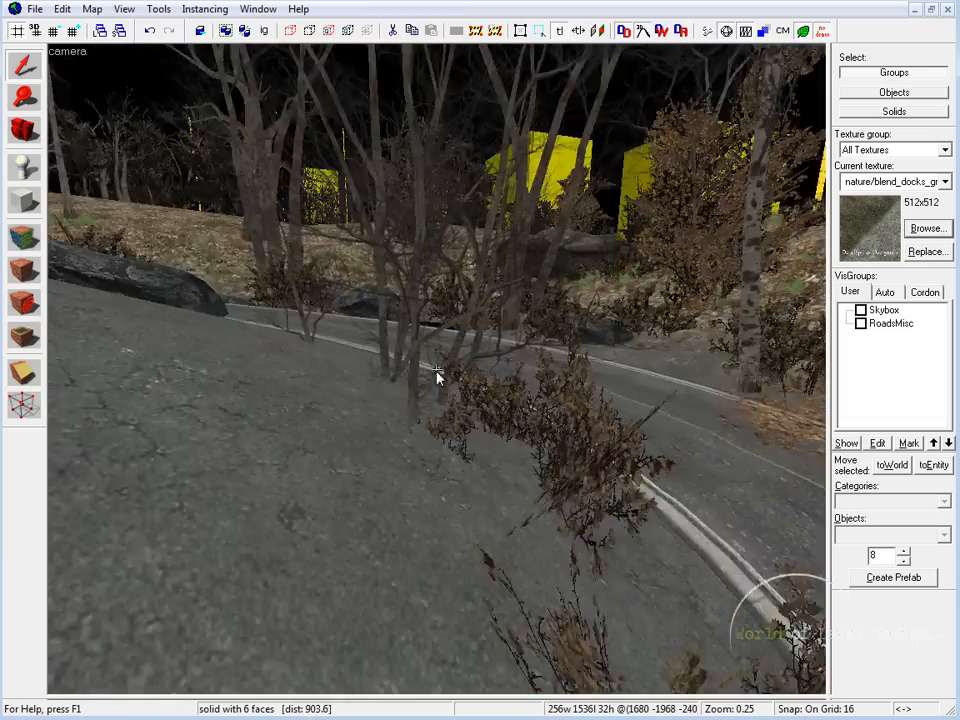
pyautogui.press('s')
pyautogui.press('s')
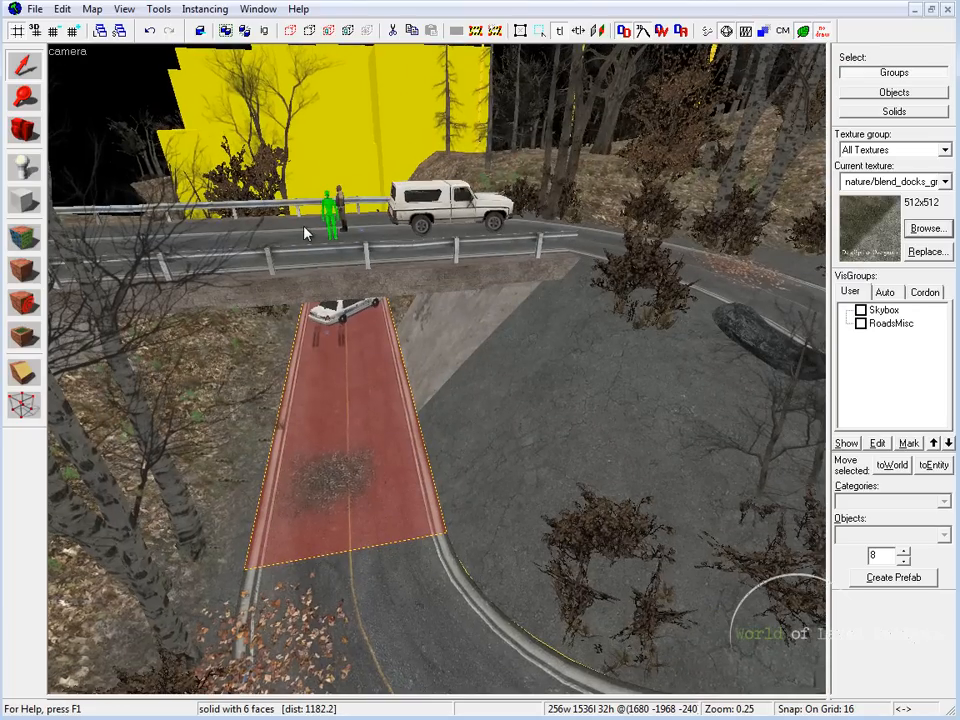
# Step: Select the overpass road, the upper curved road and the inner ground arch in turn to review the whole descending curve
pyautogui.click(258, 247)
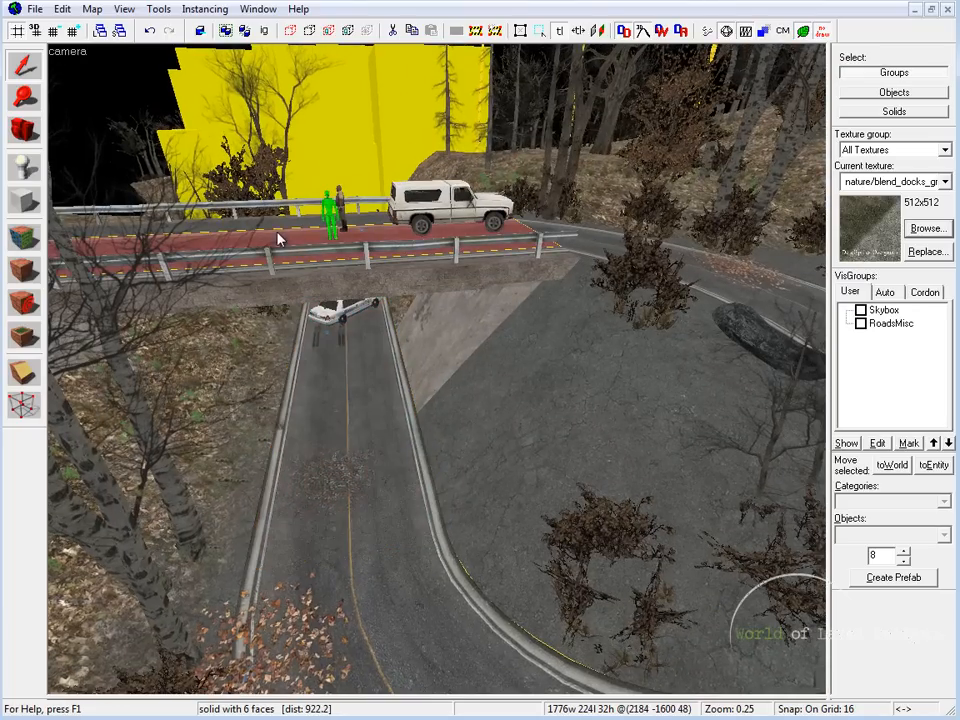
pyautogui.click(591, 253)
pyautogui.press('w')
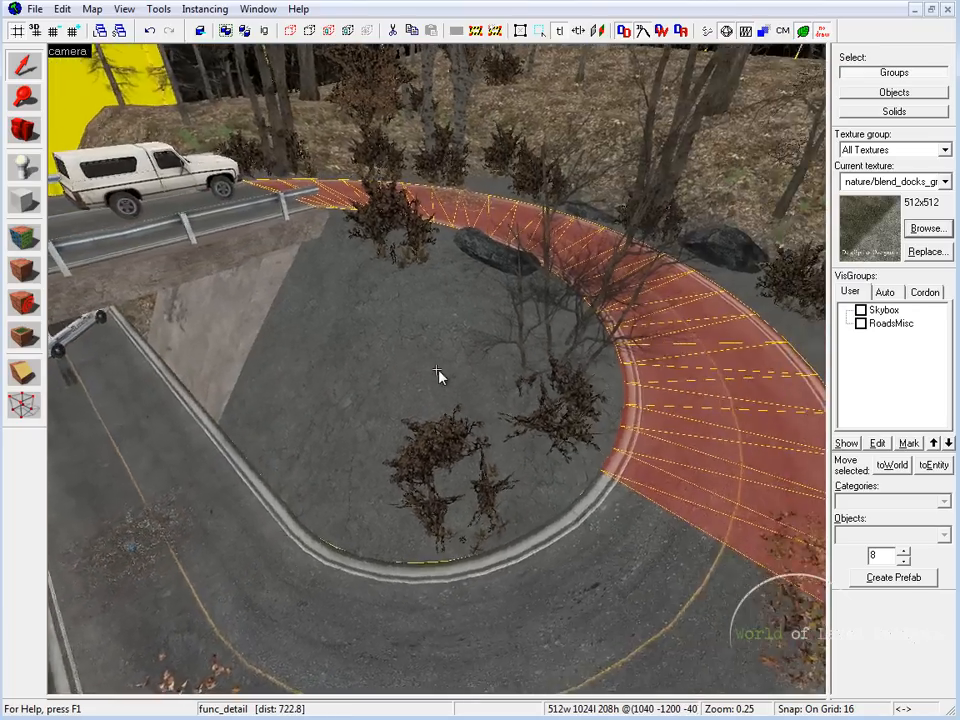
pyautogui.press('z')
pyautogui.click(440, 374)
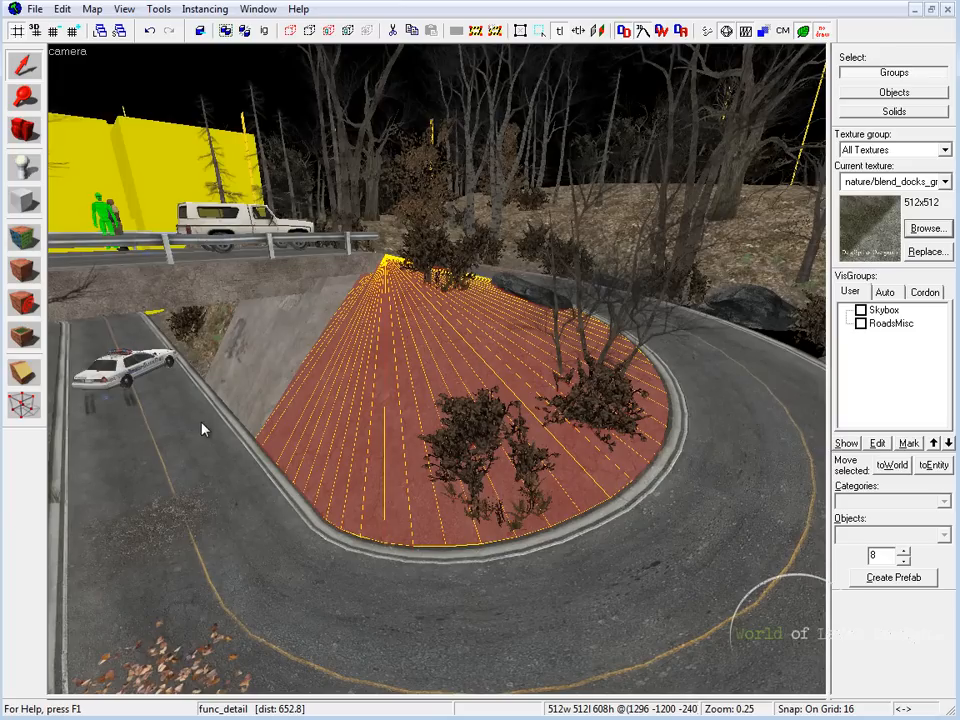
pyautogui.click(202, 423)
pyautogui.click(165, 262)
pyautogui.click(677, 358)
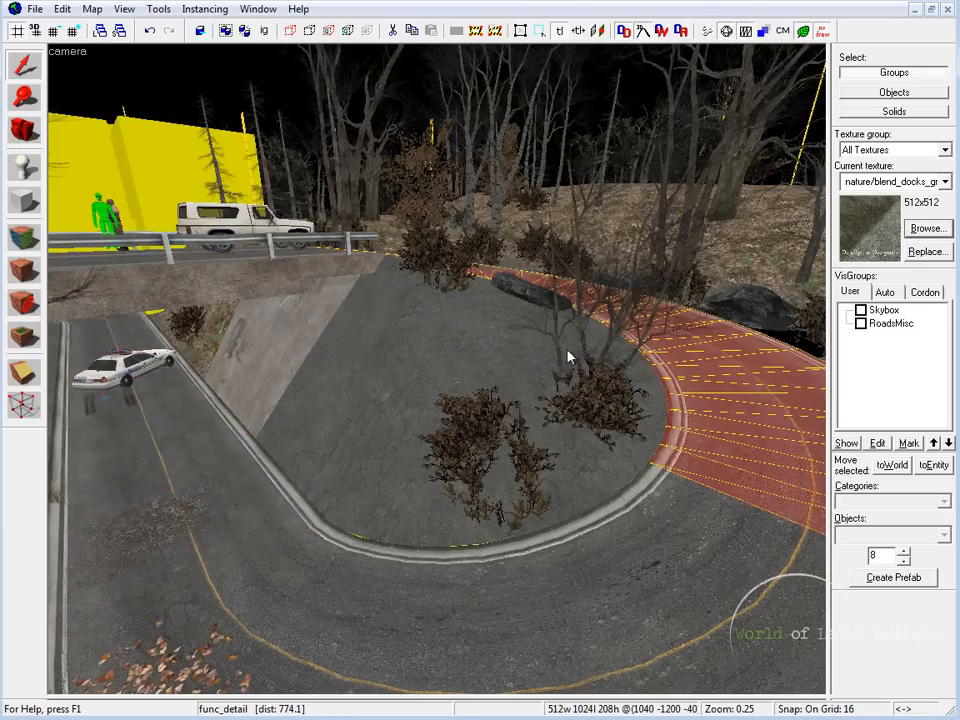
pyautogui.click(432, 336)
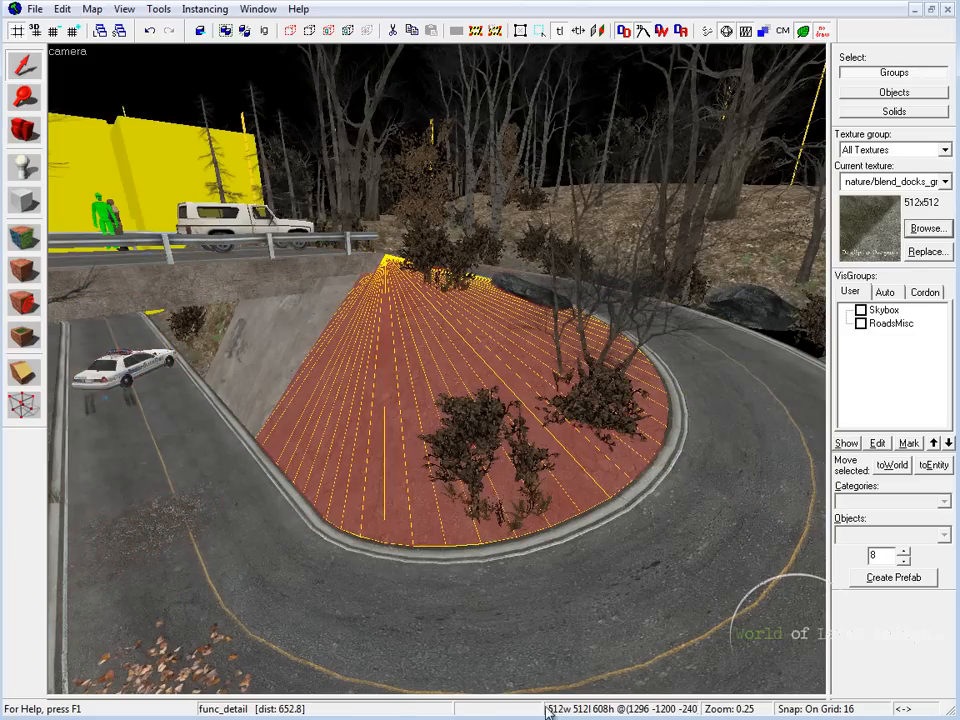